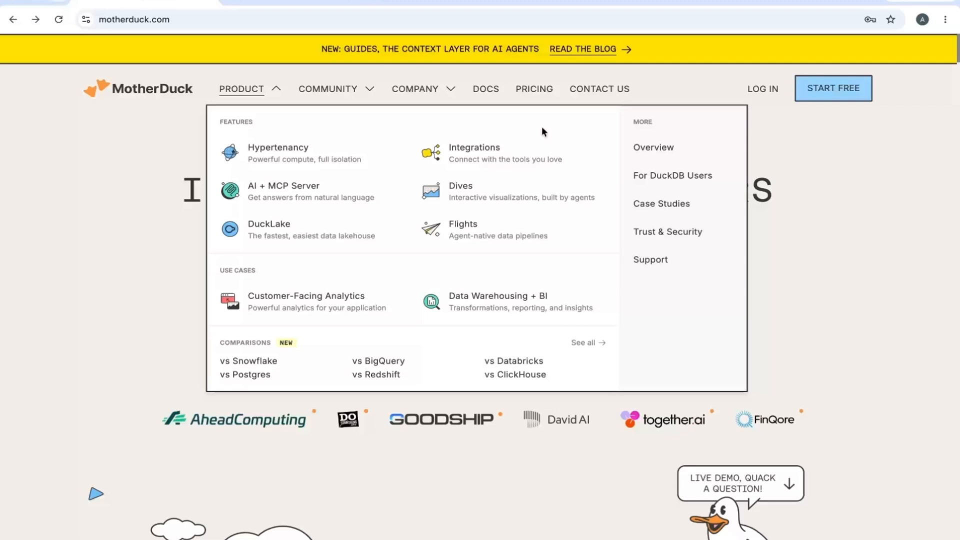
# Step: Open the product's Integrations page in a new browser tab and switch to it
pyautogui.rightClick(489, 161)
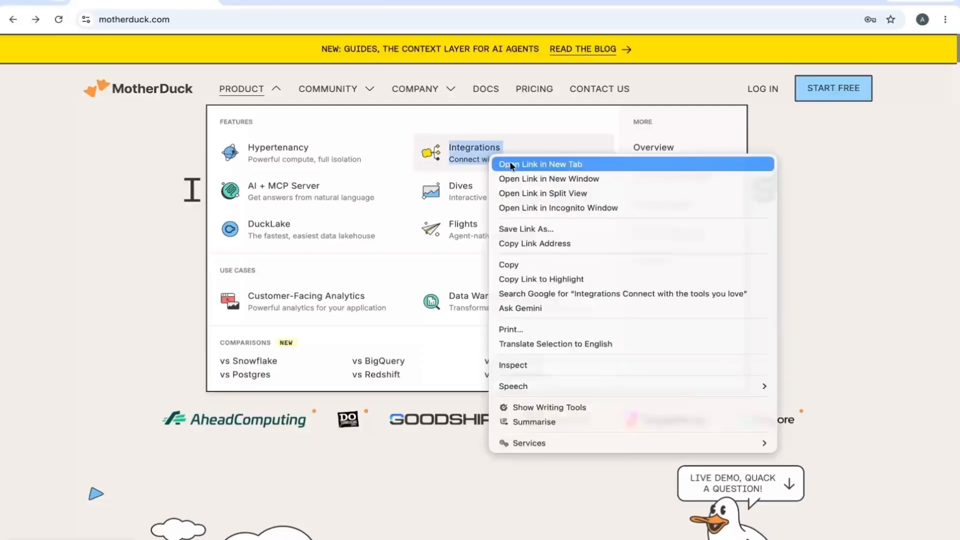
pyautogui.click(509, 161)
pyautogui.click(408, 2)
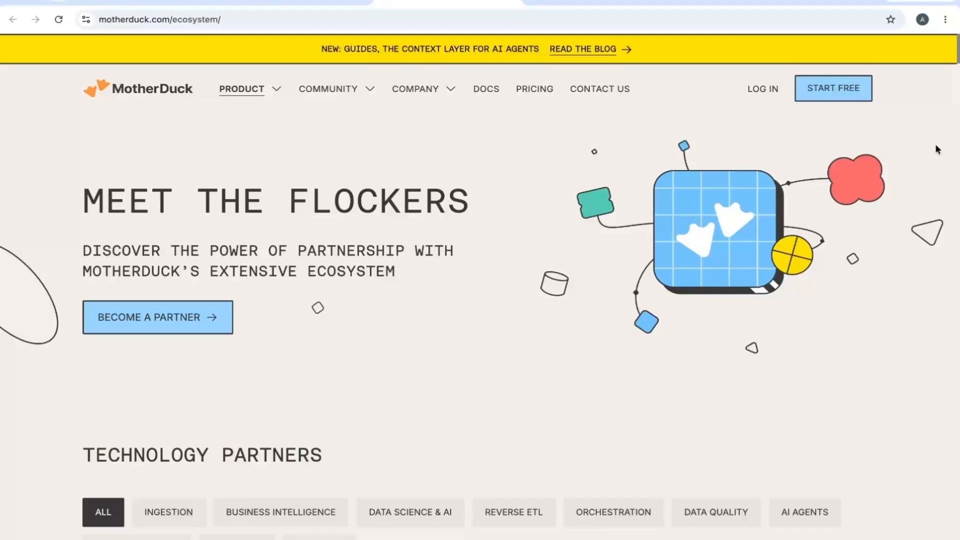
# Step: Filter the technology partners by Ingestion and by Business Intelligence to view the supported tools
pyautogui.scroll(-4, 936, 146)
pyautogui.scroll(-3, 935, 143)
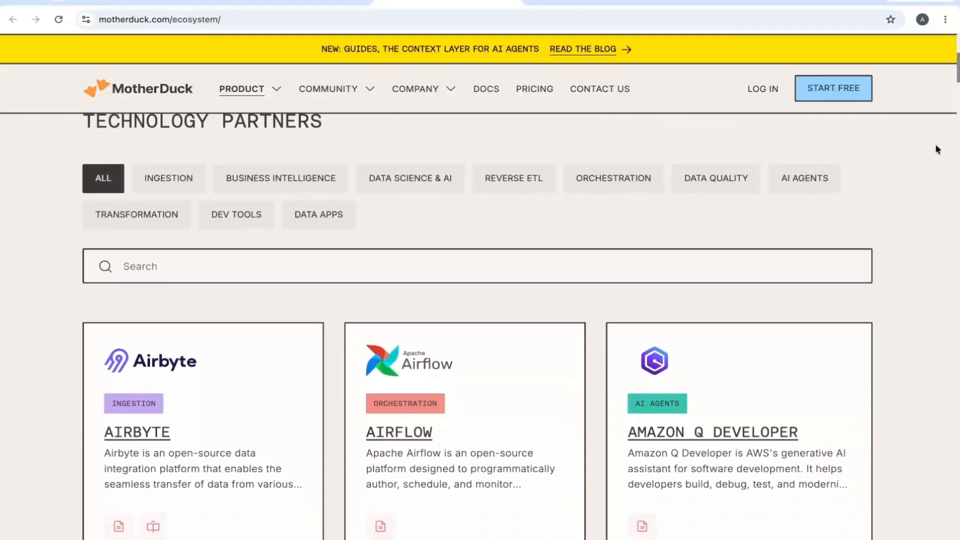
pyautogui.click(174, 179)
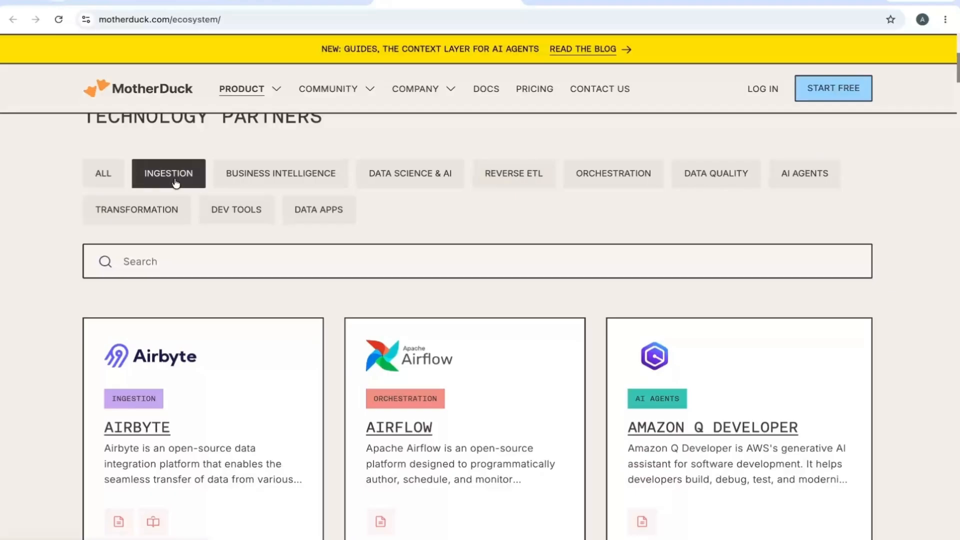
pyautogui.click(308, 181)
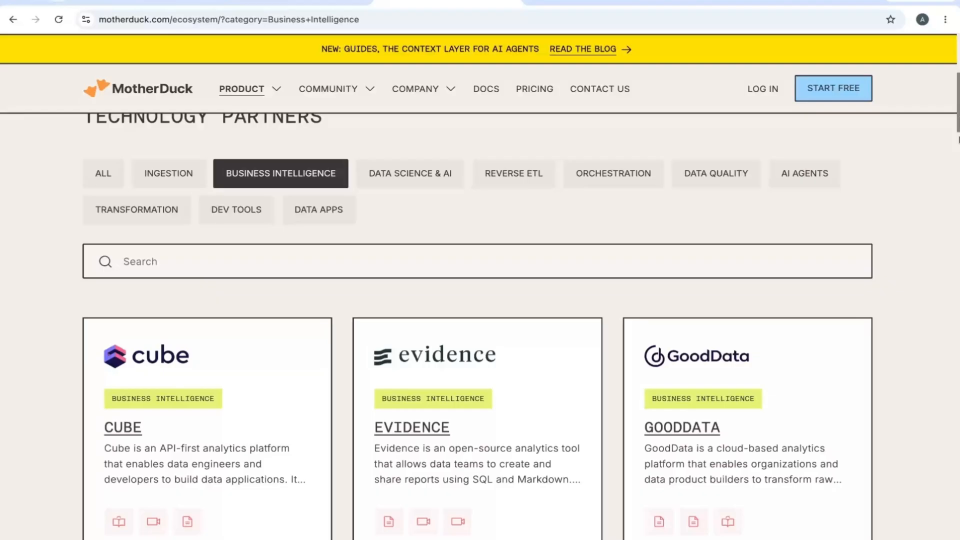
pyautogui.moveTo(957, 122); pyautogui.dragTo(945, 90)
# Step: Filter the technology partners by Data Science & AI and look through the listed tools
pyautogui.click(435, 414)
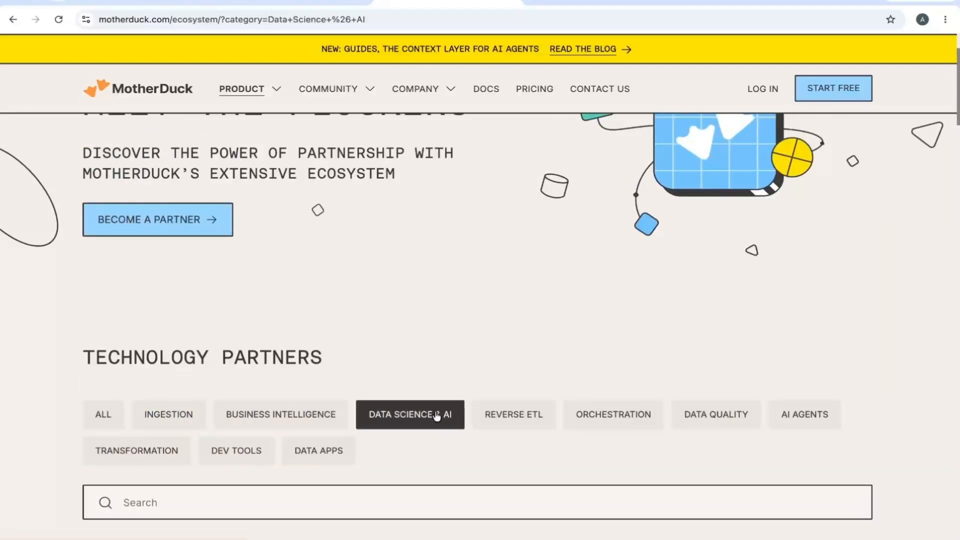
pyautogui.moveTo(957, 109); pyautogui.dragTo(955, 171)
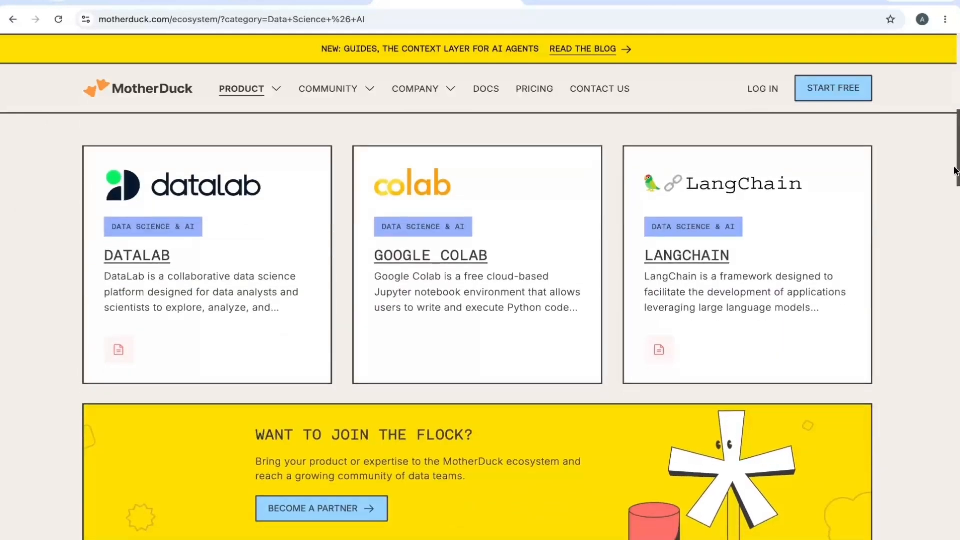
pyautogui.moveTo(955, 171); pyautogui.dragTo(939, 86)
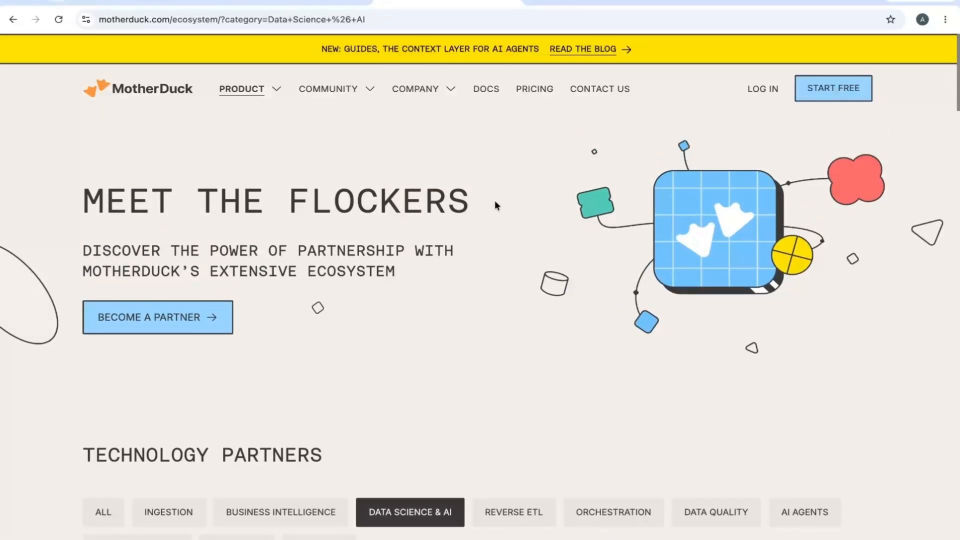
pyautogui.click(958, 294)
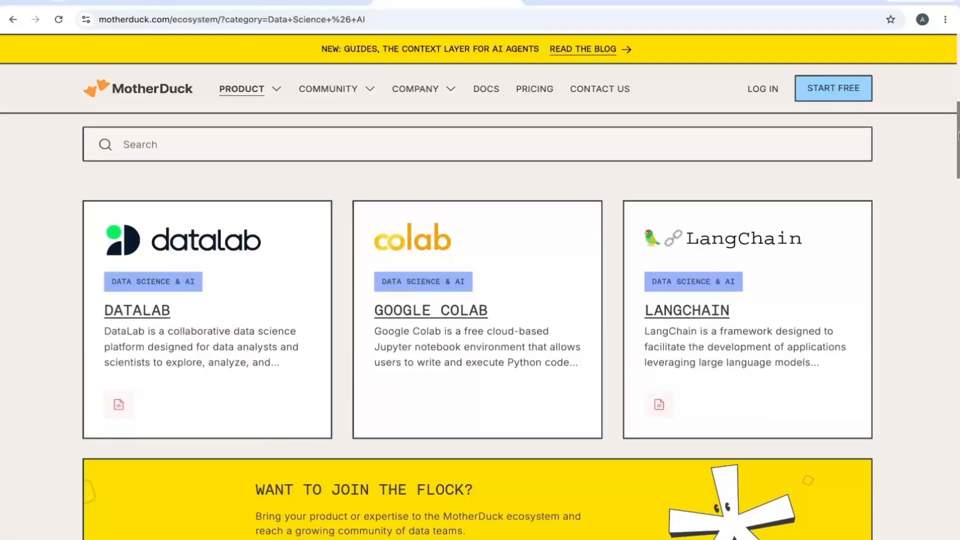
pyautogui.moveTo(959, 115); pyautogui.dragTo(959, 85)
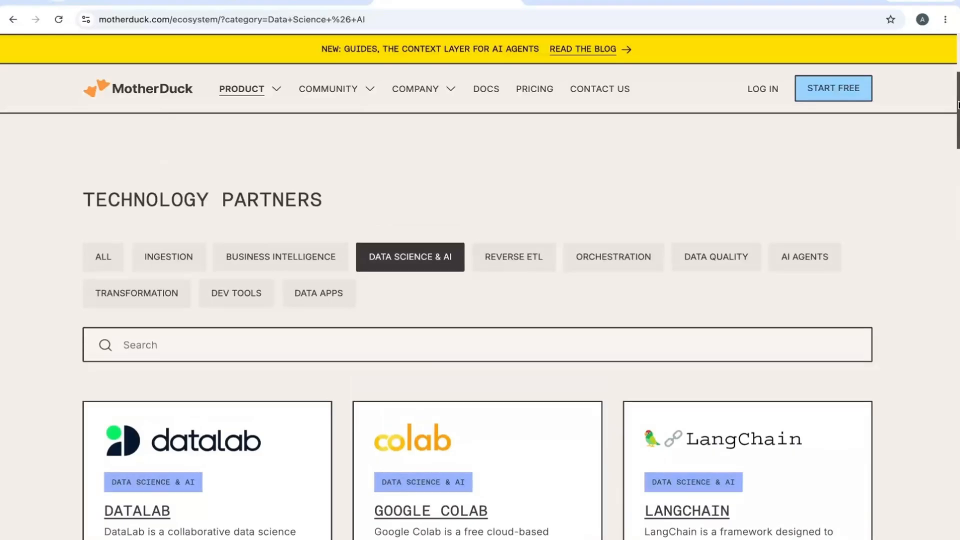
# Step: View the technology partners in the Reverse ETL category and in the Orchestration category
pyautogui.click(517, 257)
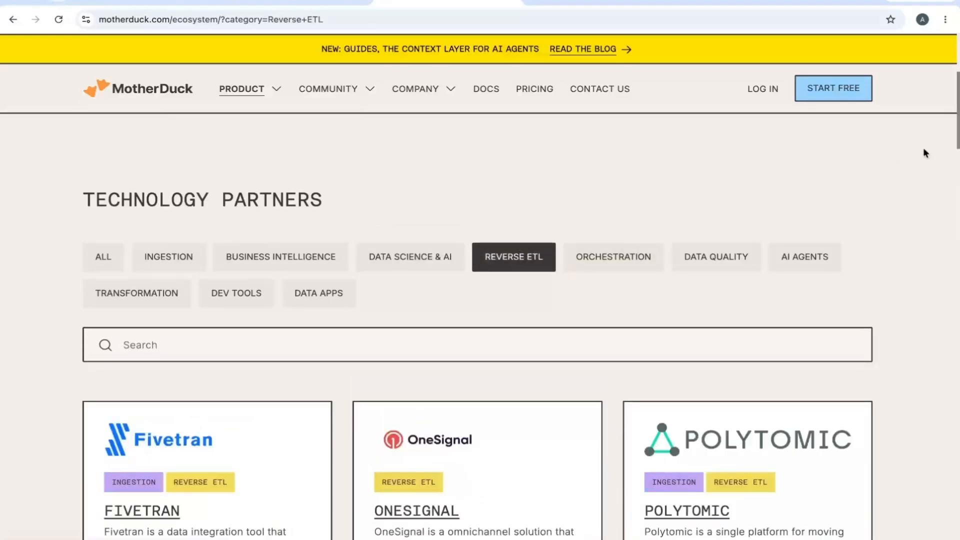
pyautogui.scroll(-3, 959, 125)
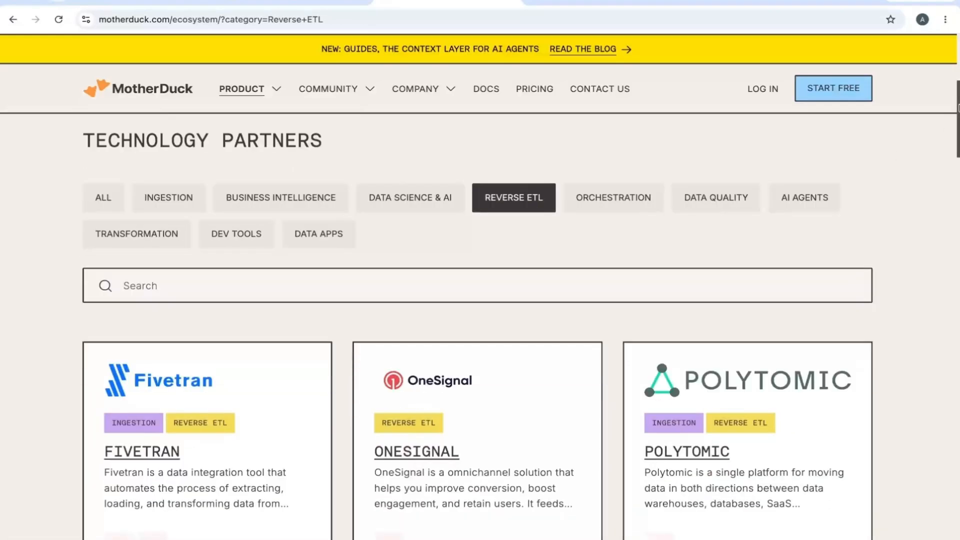
pyautogui.moveTo(958, 125)
pyautogui.mouseDown()
pyautogui.moveTo(958, 161)
pyautogui.moveTo(951, 109)
pyautogui.mouseUp()
pyautogui.click(640, 202)
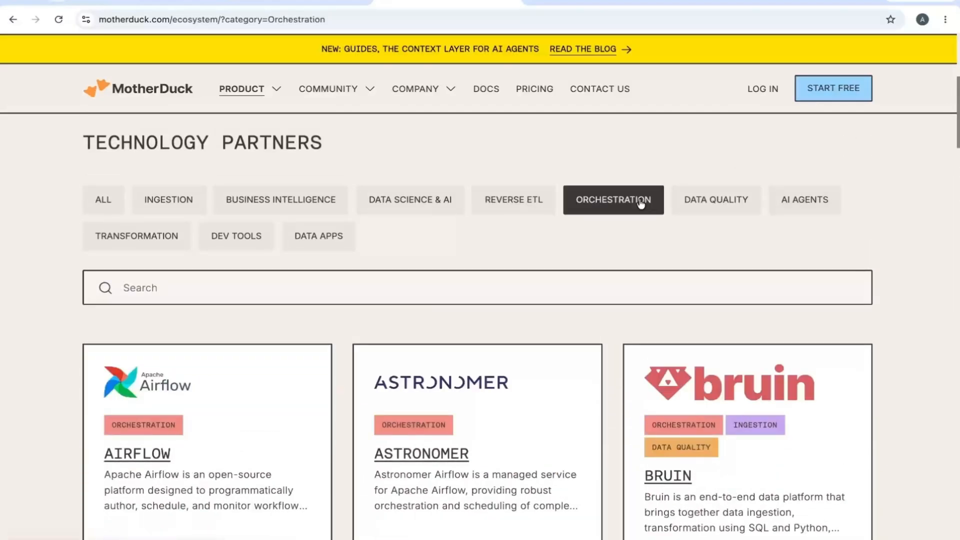
pyautogui.moveTo(958, 116)
pyautogui.mouseDown()
pyautogui.moveTo(954, 218)
pyautogui.moveTo(949, 115)
pyautogui.mouseUp()
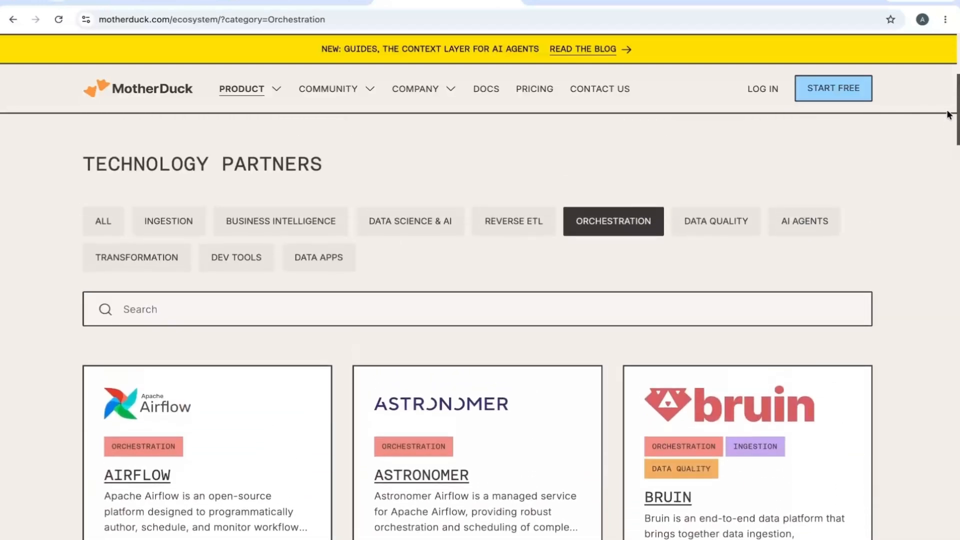
# Step: View the technology partners in the Data Quality category and browse those under AI Agents
pyautogui.click(739, 212)
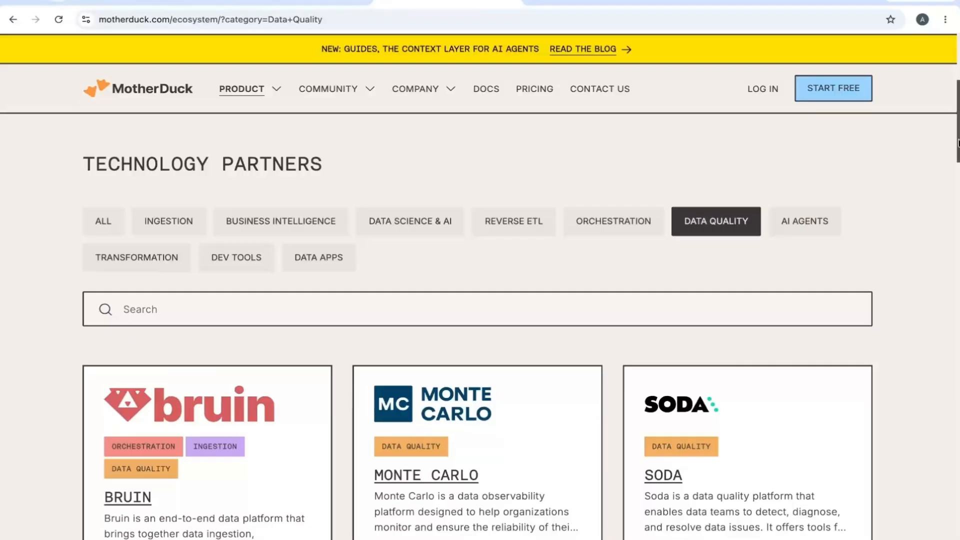
pyautogui.click(804, 230)
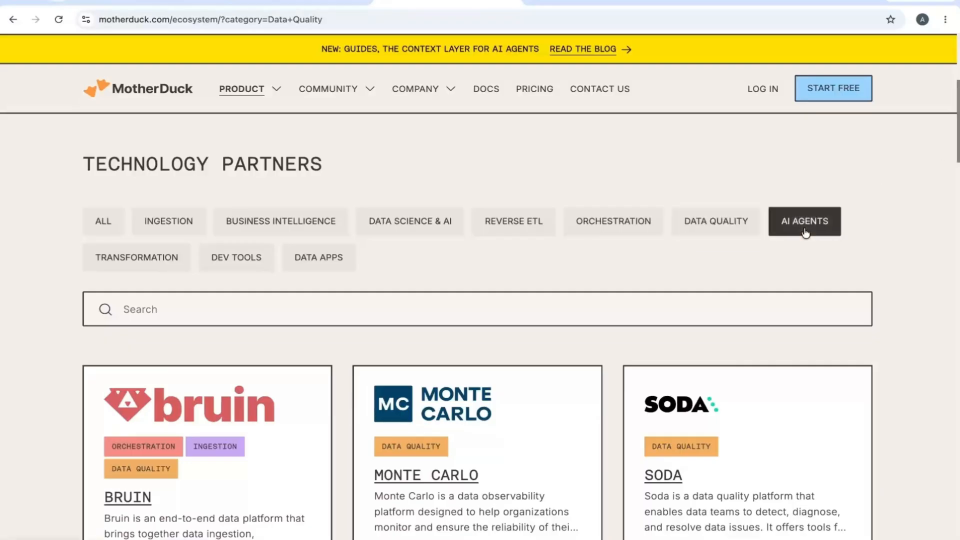
pyautogui.scroll(-10, 874, 197)
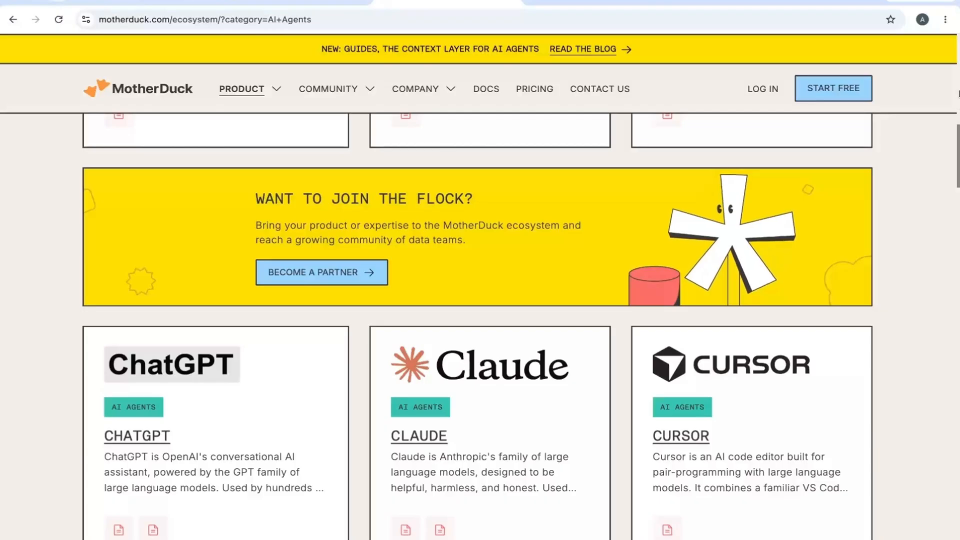
pyautogui.scroll(10, 958, 93)
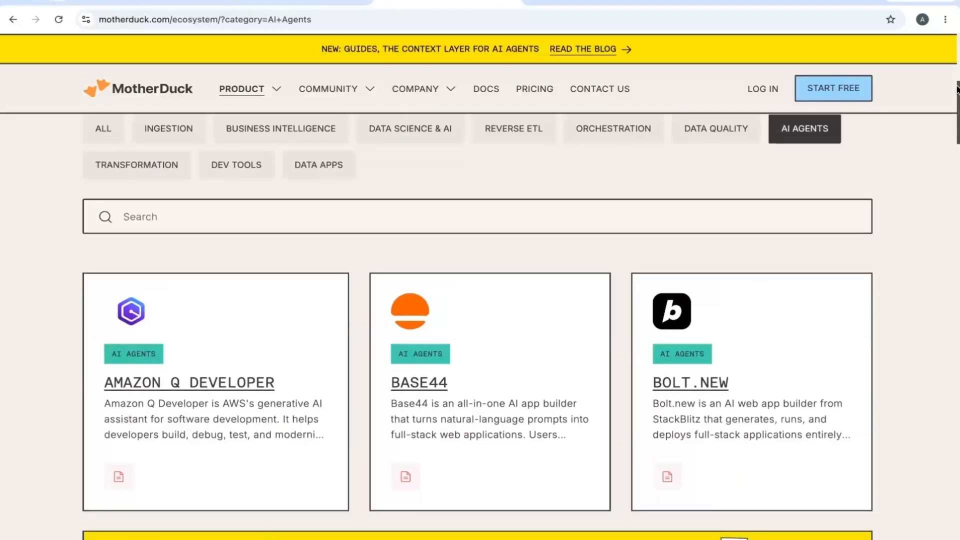
pyautogui.moveTo(958, 61); pyautogui.dragTo(956, 80)
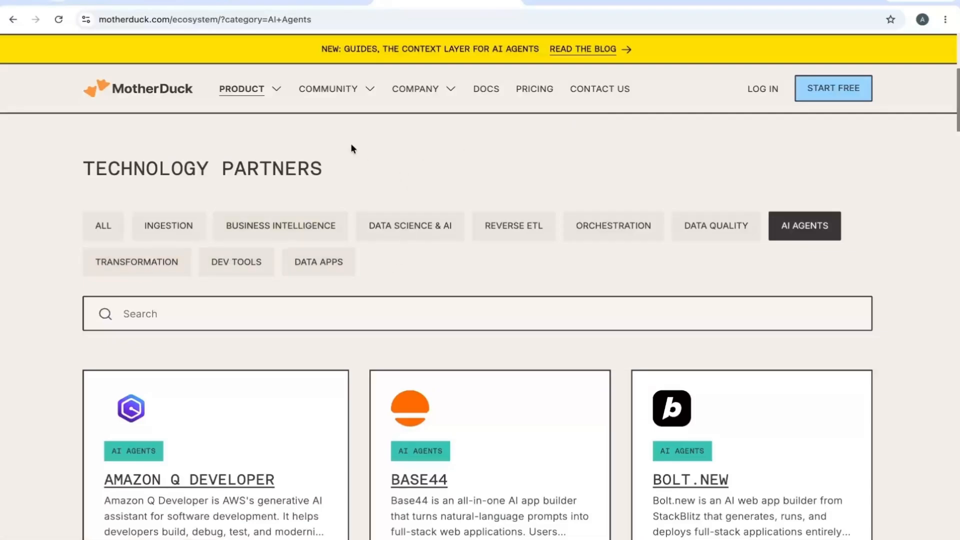
pyautogui.click(284, 2)
pyautogui.click(395, 2)
pyautogui.click(241, 89)
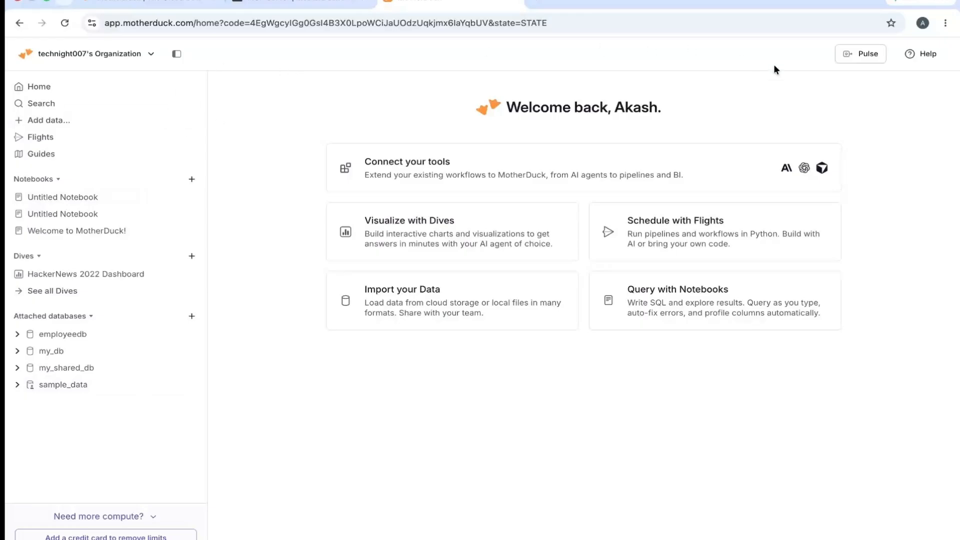
# Step: Open the Ducklings compute settings and examine the available Read/Write Duckling sizes without changing the selection
pyautogui.click(855, 55)
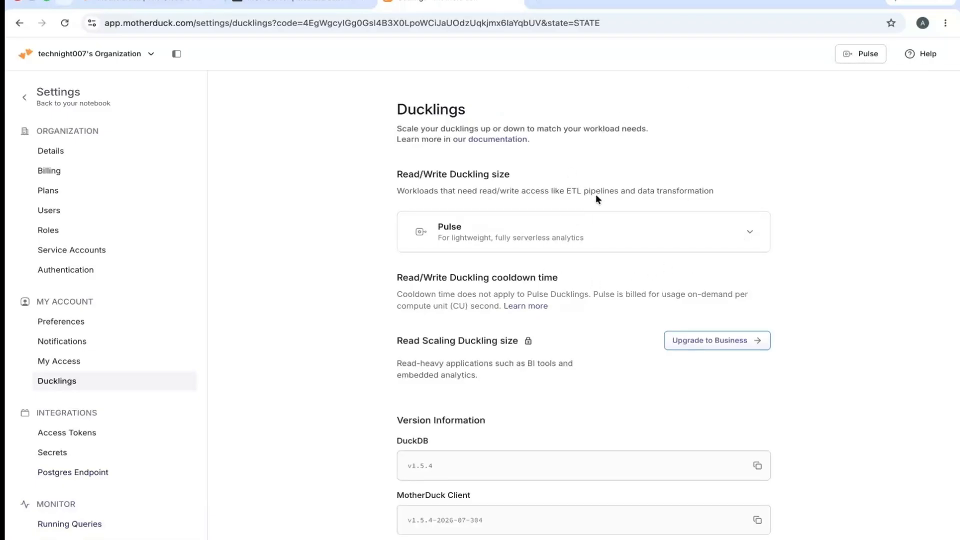
pyautogui.click(750, 235)
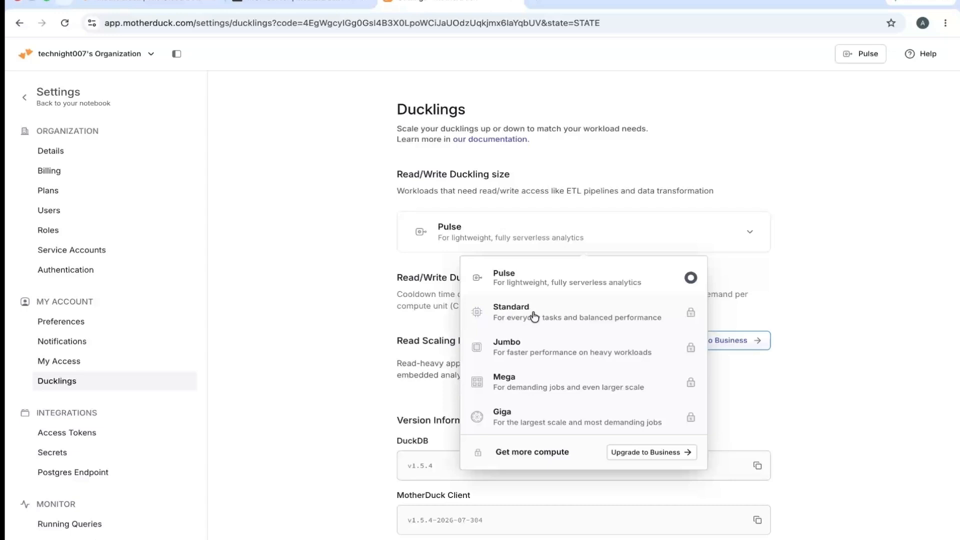
pyautogui.click(748, 134)
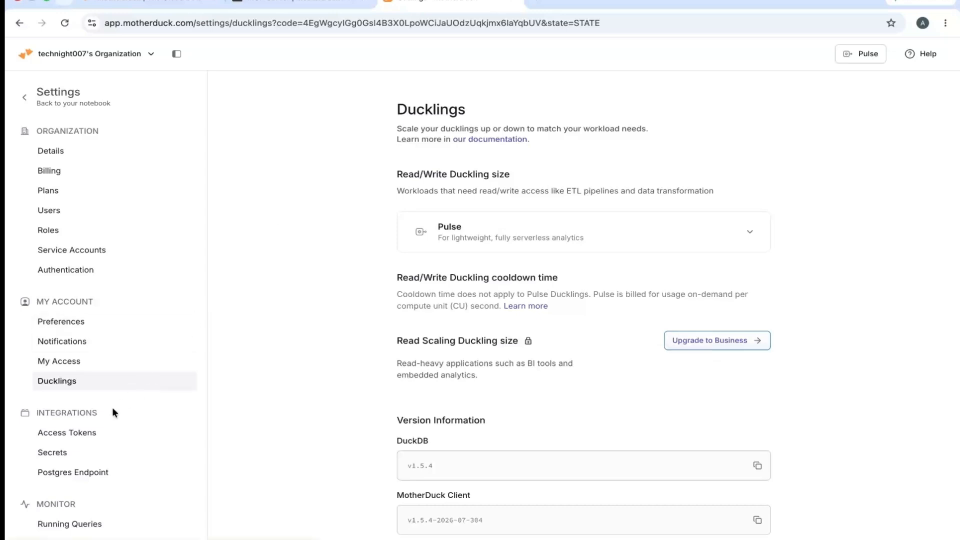
# Step: Look through the Access Tokens, Secrets, Postgres Endpoint and Running Queries settings pages
pyautogui.click(79, 439)
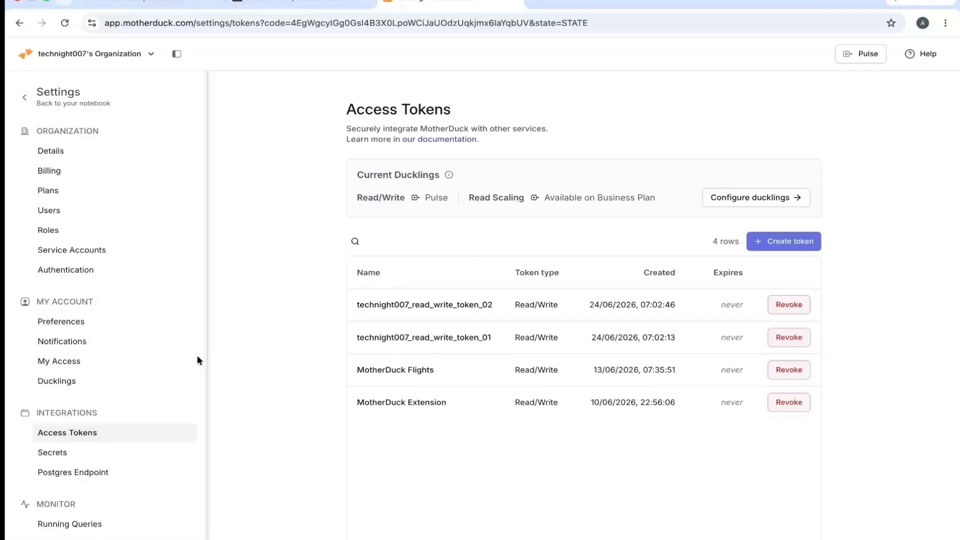
pyautogui.click(68, 459)
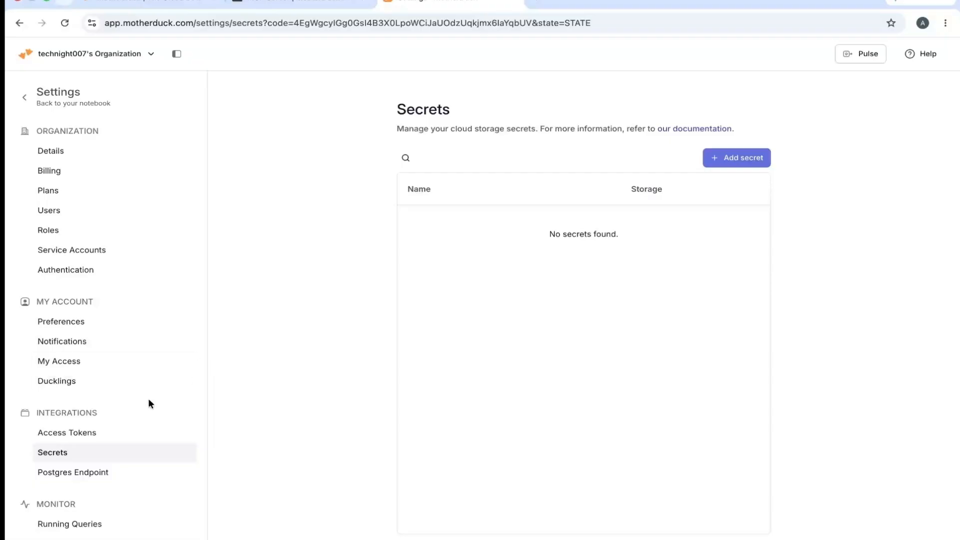
pyautogui.click(80, 477)
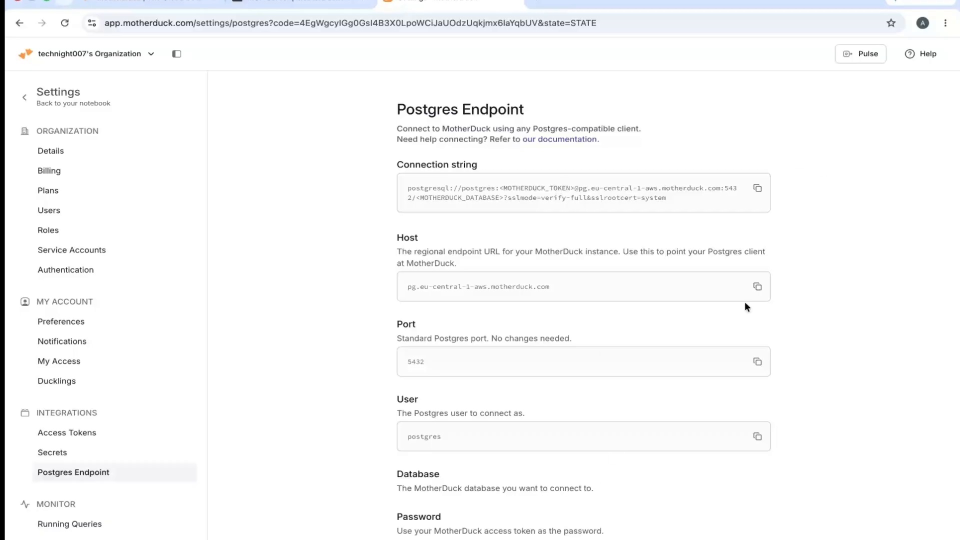
pyautogui.click(66, 529)
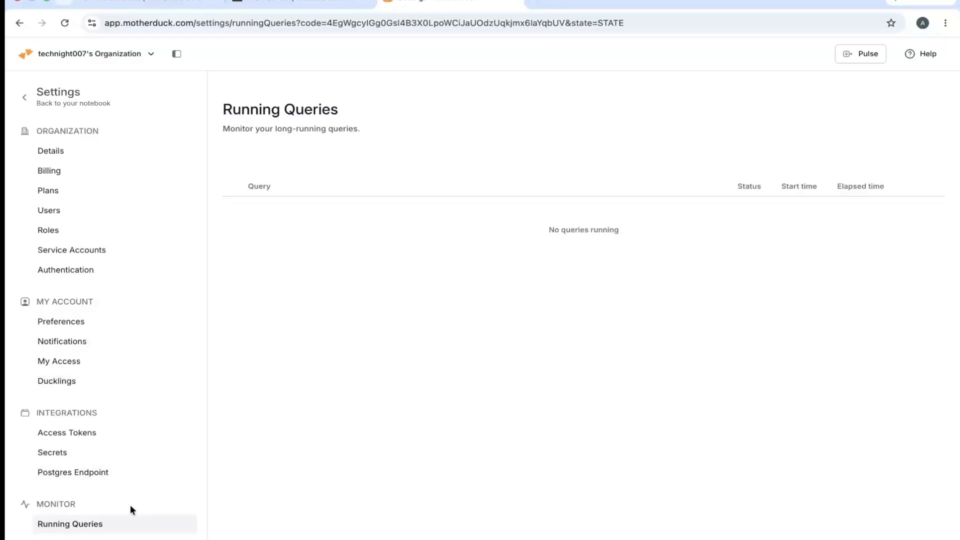
# Step: View the Service Accounts, Authentication and Ducklings settings pages and return to the home page
pyautogui.click(70, 253)
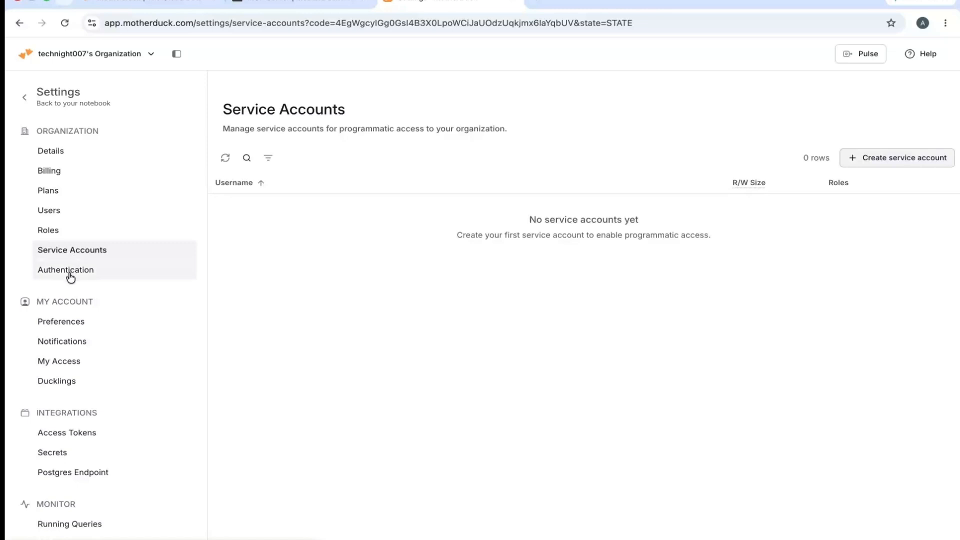
pyautogui.click(70, 275)
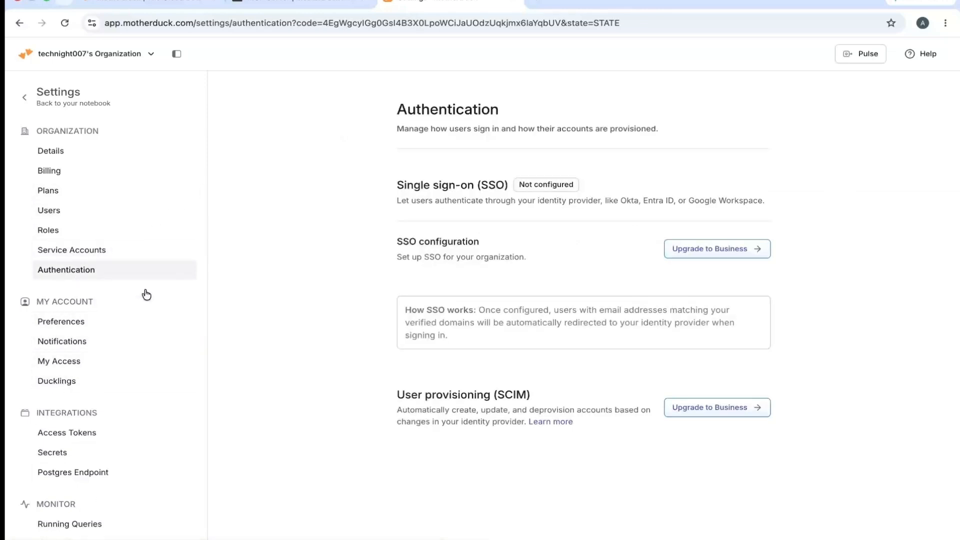
pyautogui.click(69, 384)
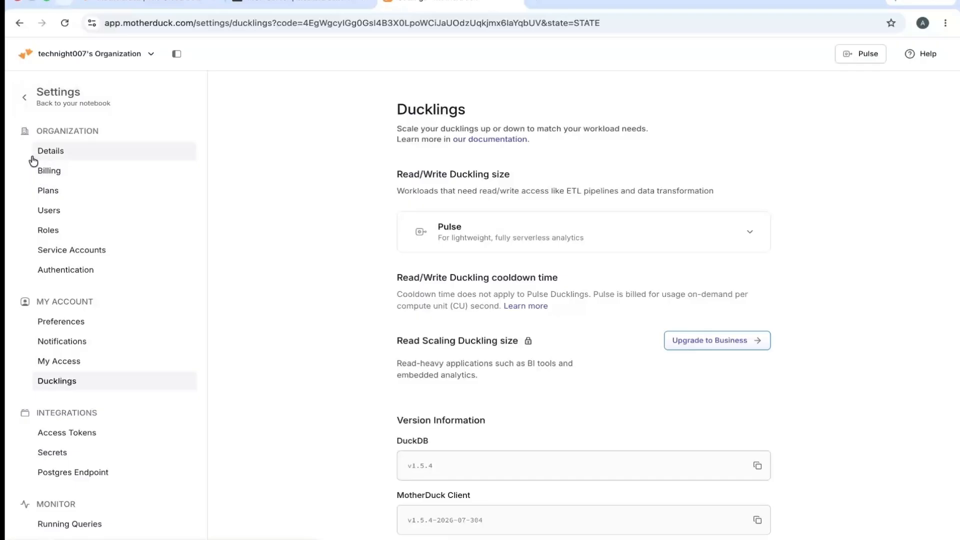
pyautogui.click(25, 96)
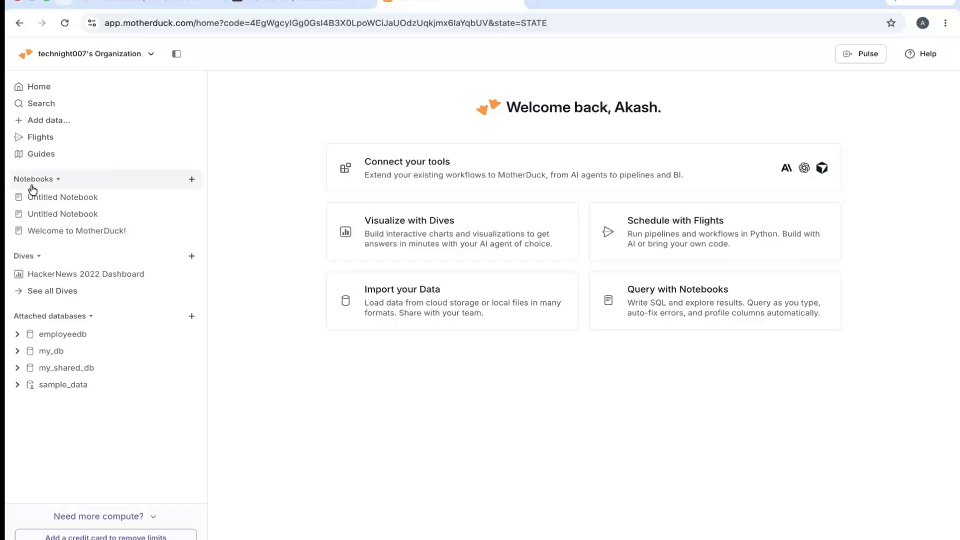
# Step: Create a new notebook with a SQL cell that uses the my_shared_db database
pyautogui.click(190, 181)
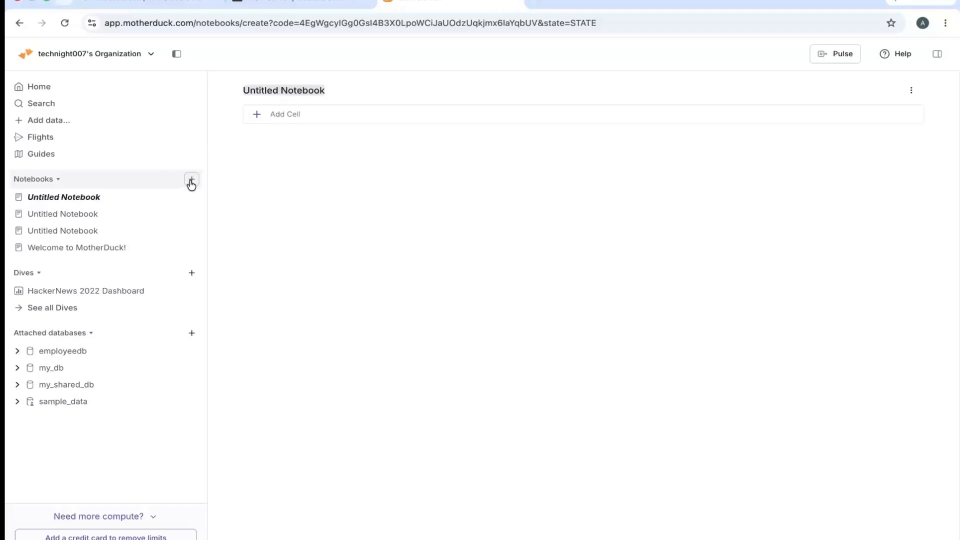
pyautogui.click(302, 117)
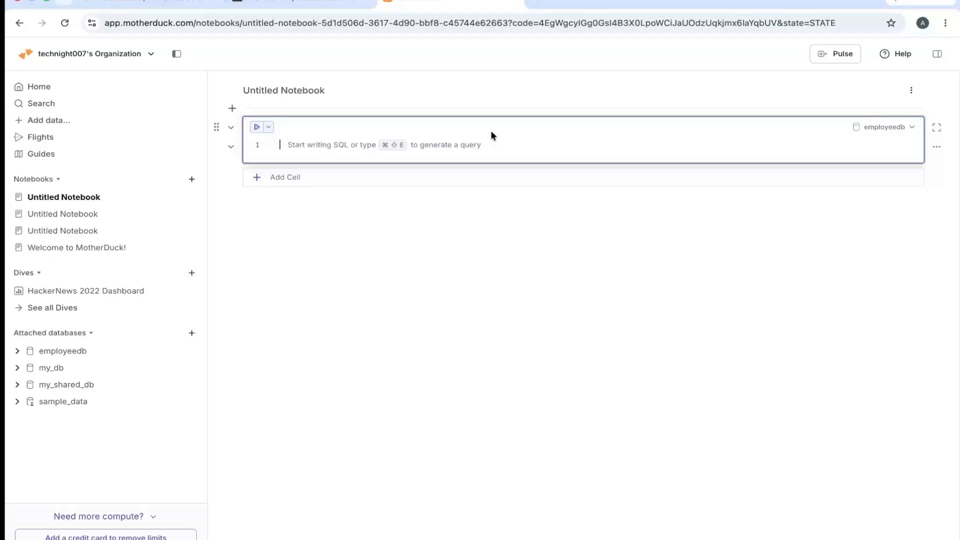
pyautogui.click(913, 128)
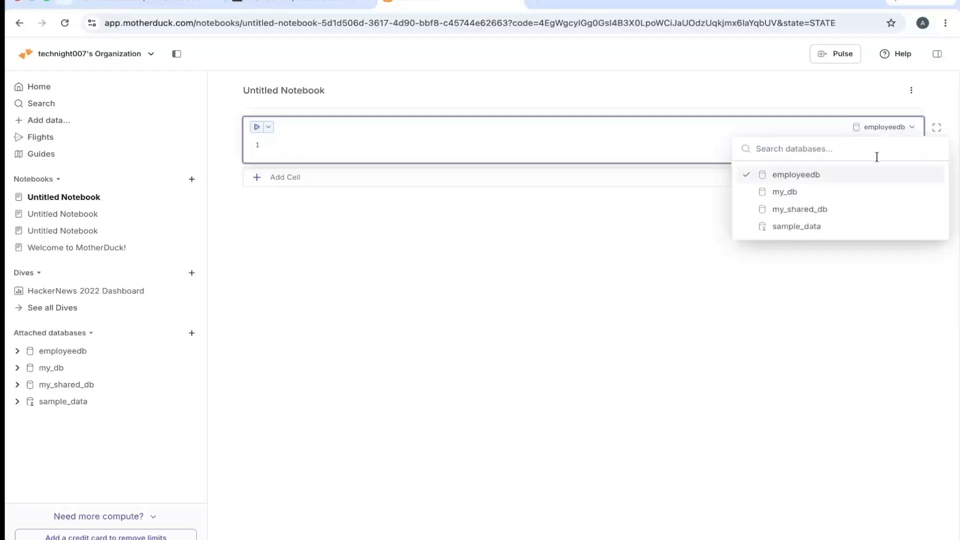
pyautogui.click(767, 207)
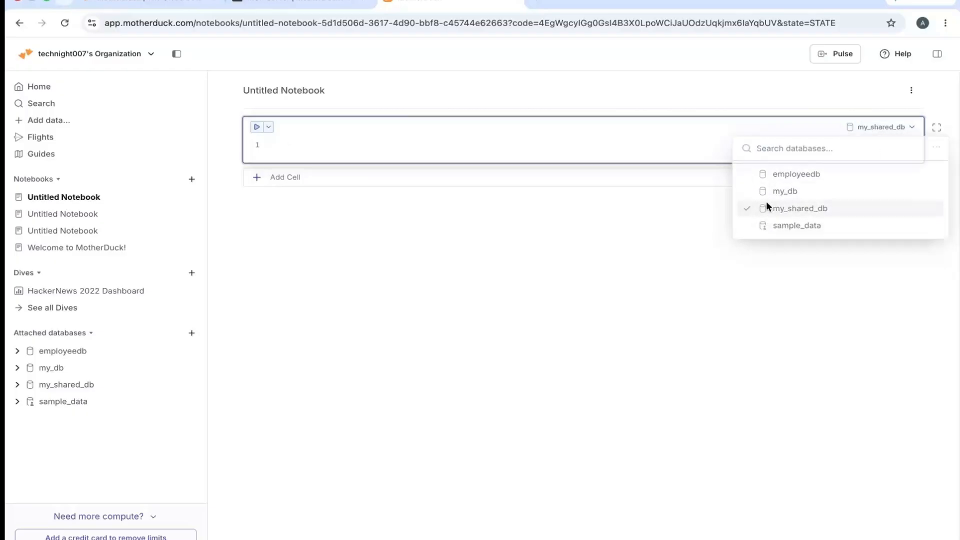
# Step: Switch the notebook cell's database to employeedb and begin its query with FROM employeedb
pyautogui.click(894, 128)
pyautogui.click(790, 174)
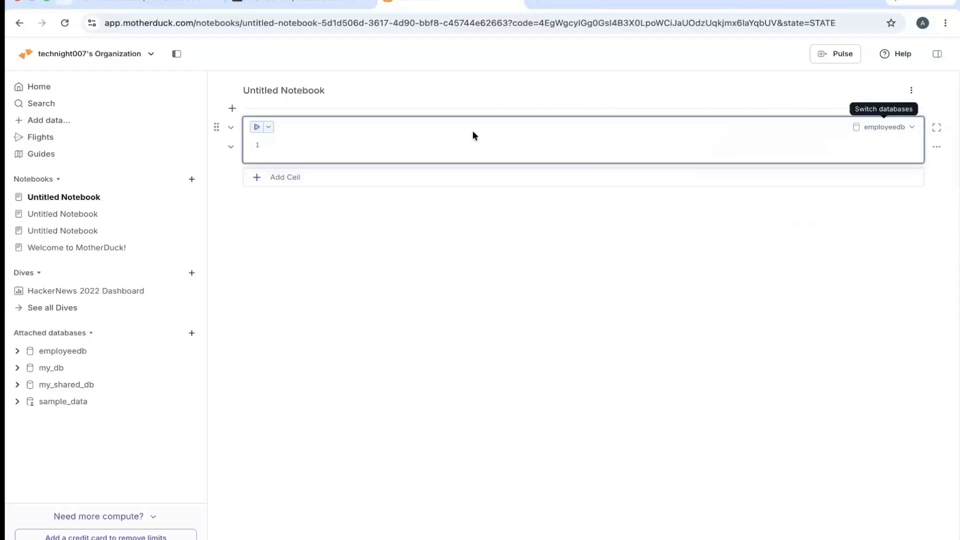
pyautogui.click(314, 150)
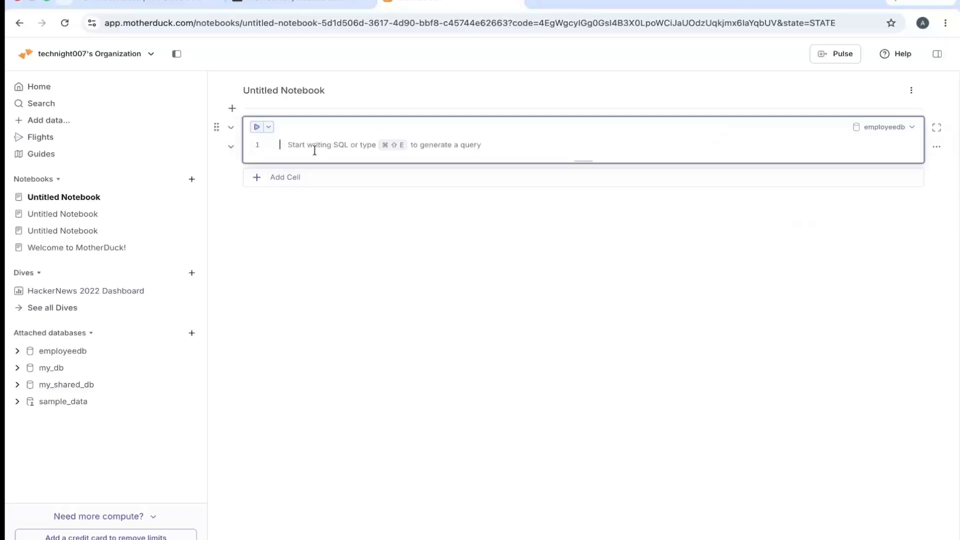
pyautogui.write('FROM')
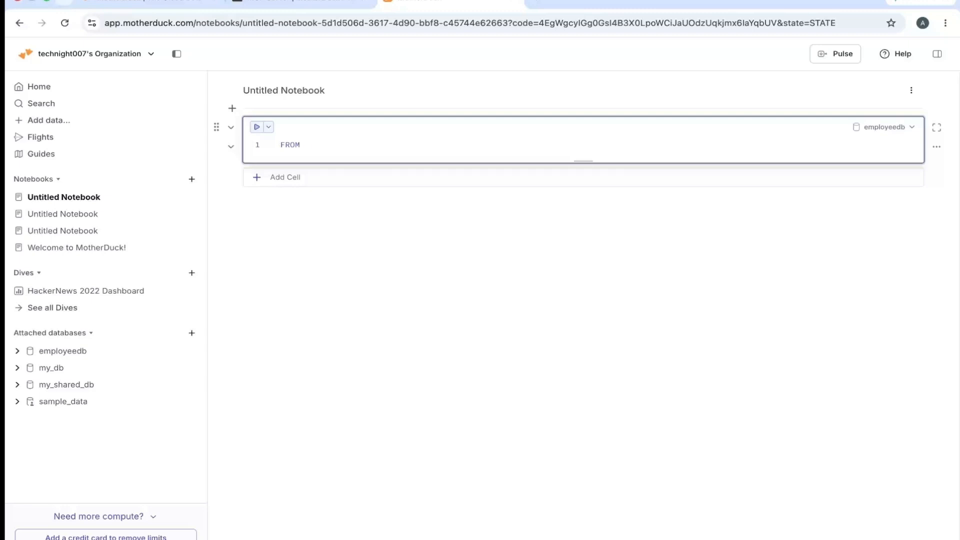
pyautogui.write('emplo')
pyautogui.press('Return')
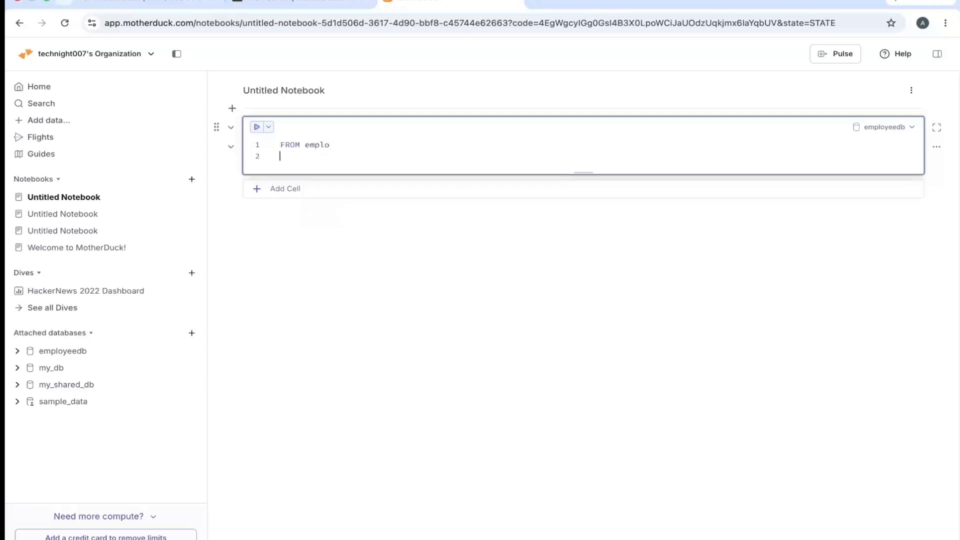
pyautogui.press('BackSpace')
pyautogui.write('yee')
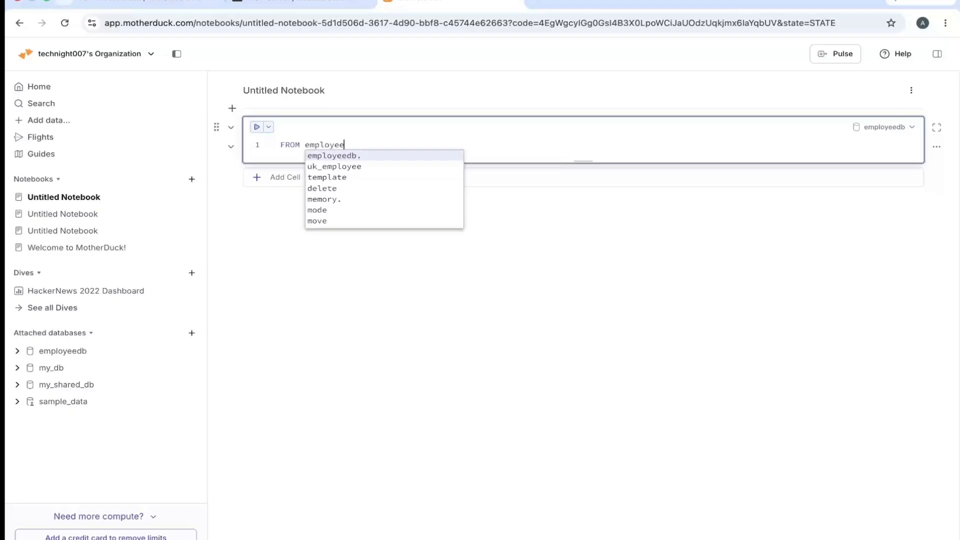
pyautogui.press('Tab')
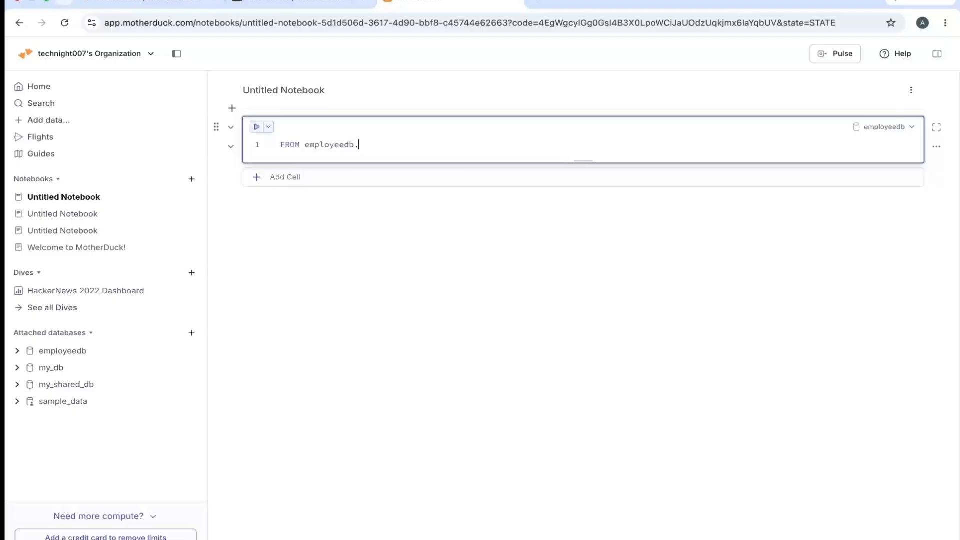
# Step: Complete the query as FROM employeedb.uk_employee, checking the table name in the database tree, and run it
pyautogui.write('em')
pyautogui.press('BackSpace')
pyautogui.press('BackSpace')
pyautogui.click(17, 353)
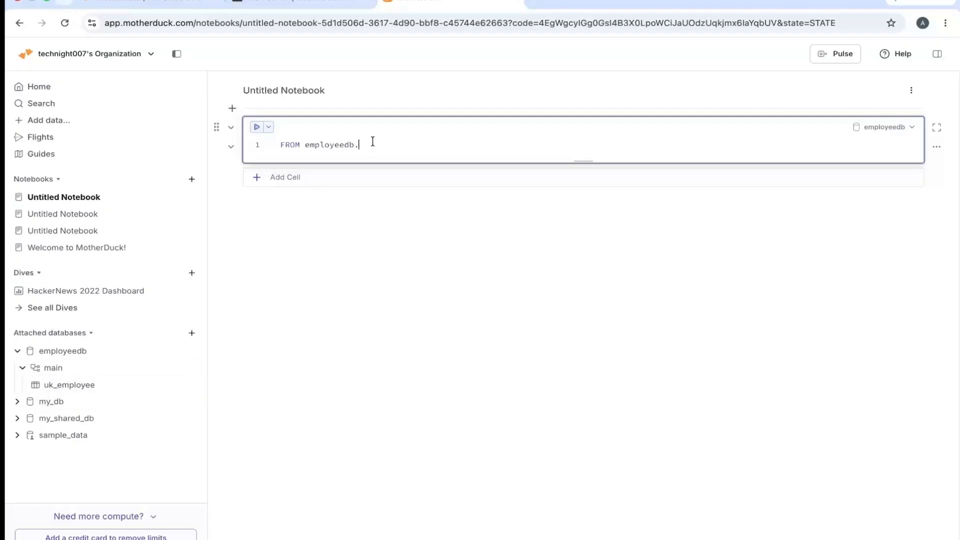
pyautogui.write('uk')
pyautogui.press('Tab')
pyautogui.click(256, 127)
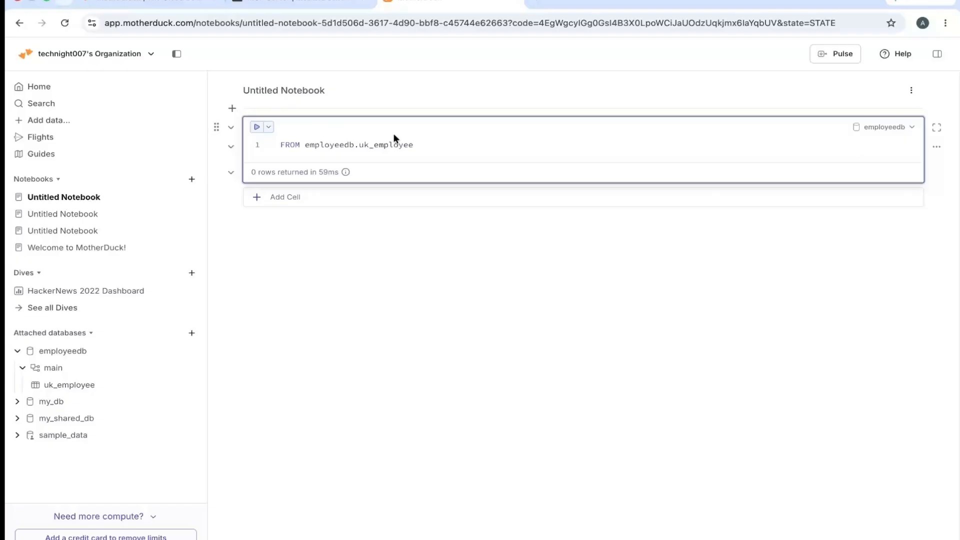
pyautogui.click(256, 128)
# Step: Expand the jsonplaceholder schema under my_db and clear the query from the notebook cell
pyautogui.click(17, 402)
pyautogui.click(23, 420)
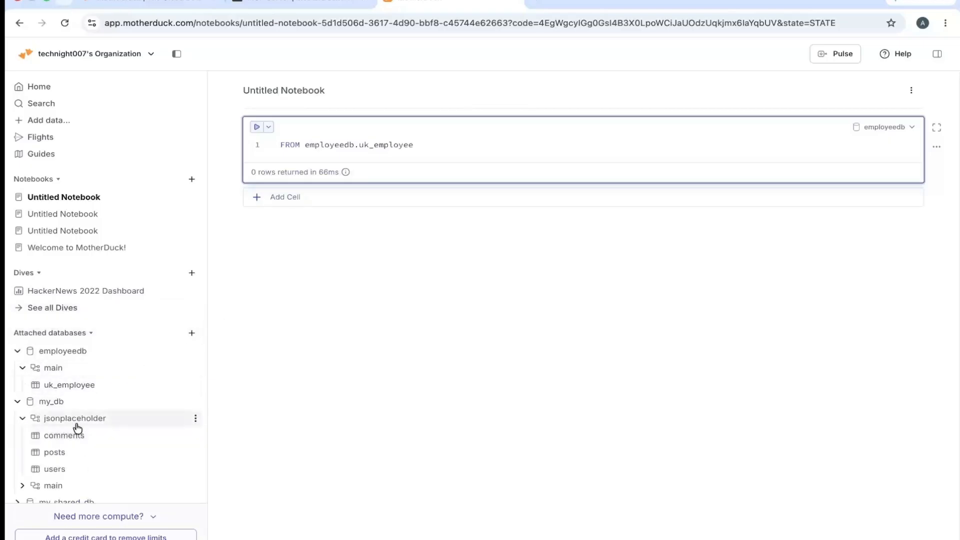
pyautogui.press('BackSpace')
pyautogui.press('BackSpace')
pyautogui.press('BackSpace')
pyautogui.press('BackSpace')
pyautogui.press('BackSpace')
pyautogui.press('BackSpace')
pyautogui.press('BackSpace')
pyautogui.press('BackSpace')
pyautogui.press('BackSpace')
pyautogui.press('BackSpace')
pyautogui.press('BackSpace')
pyautogui.press('BackSpace')
pyautogui.press('BackSpace')
pyautogui.press('BackSpace')
pyautogui.press('BackSpace')
pyautogui.press('BackSpace')
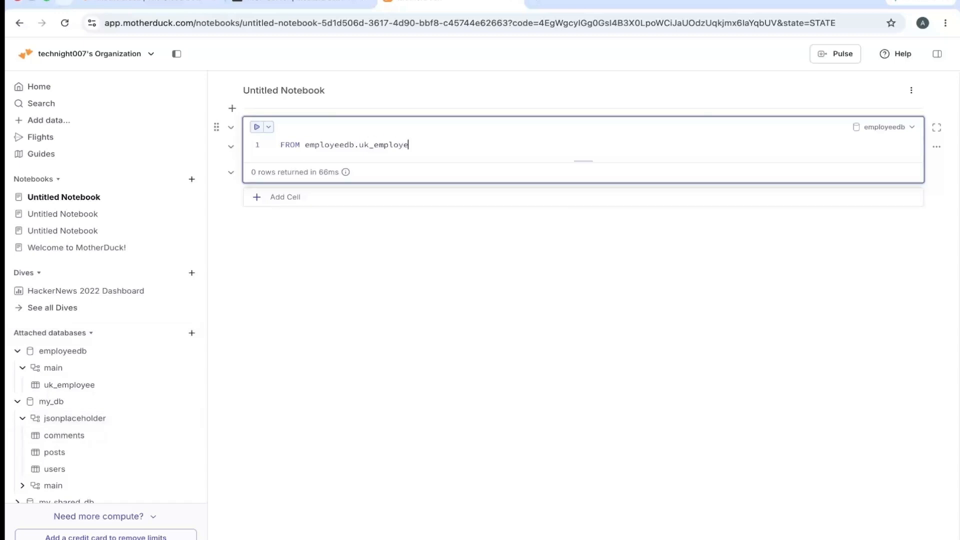
pyautogui.press('BackSpace')
pyautogui.press('BackSpace')
pyautogui.press('BackSpace')
pyautogui.press('BackSpace')
pyautogui.press('BackSpace')
pyautogui.press('BackSpace')
pyautogui.press('BackSpace')
pyautogui.press('BackSpace')
pyautogui.press('BackSpace')
pyautogui.press('BackSpace')
pyautogui.press('BackSpace')
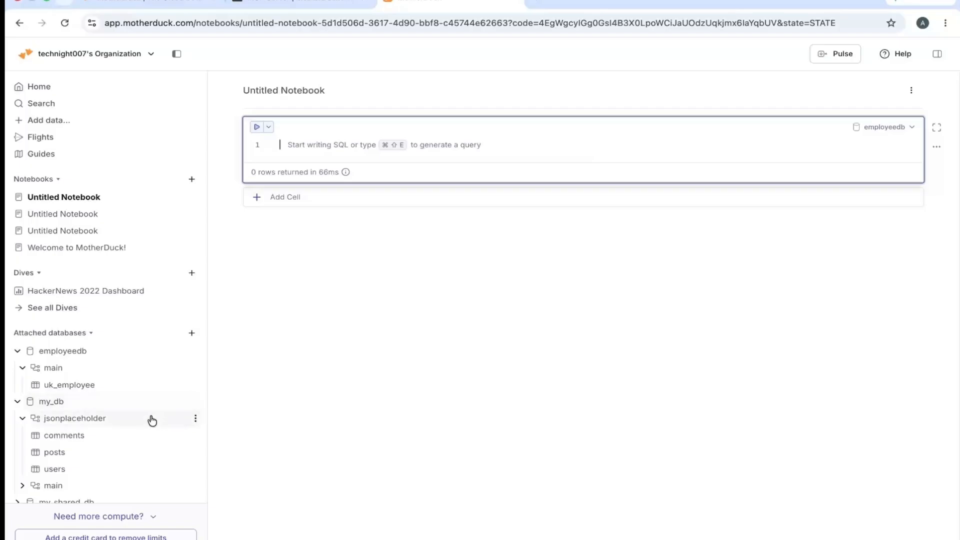
# Step: Query the jsonplaceholder comments table in the current notebook and look over the generated SQL and the column sort options
pyautogui.click(192, 436)
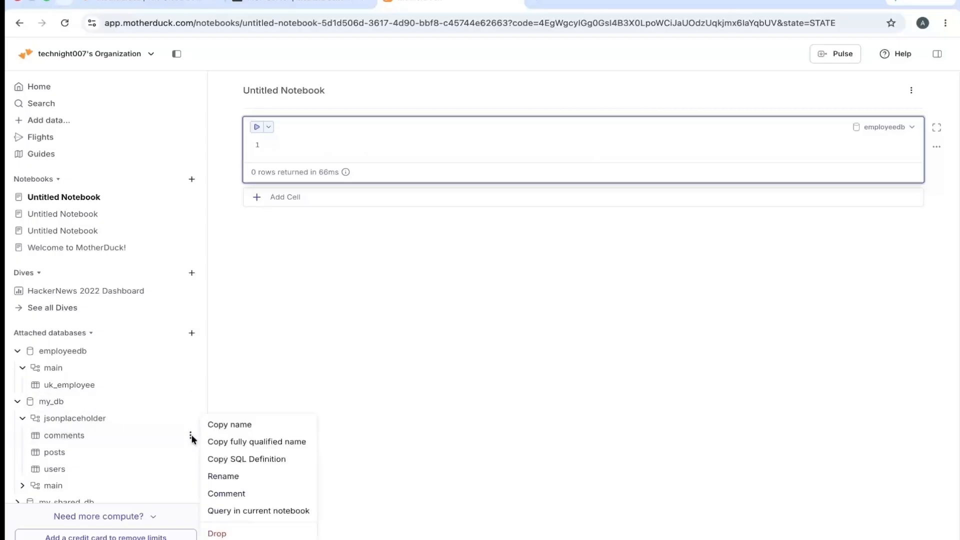
pyautogui.click(254, 511)
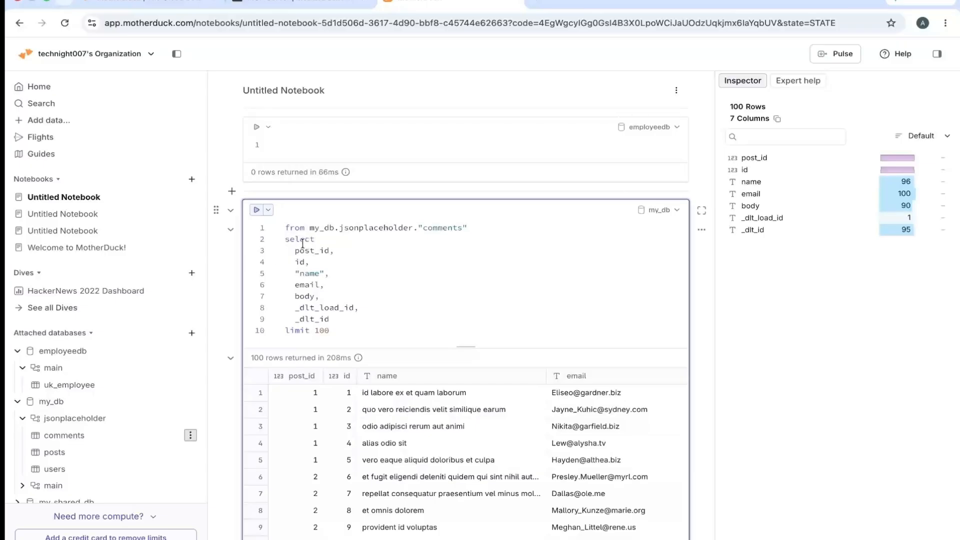
pyautogui.tripleClick(471, 228)
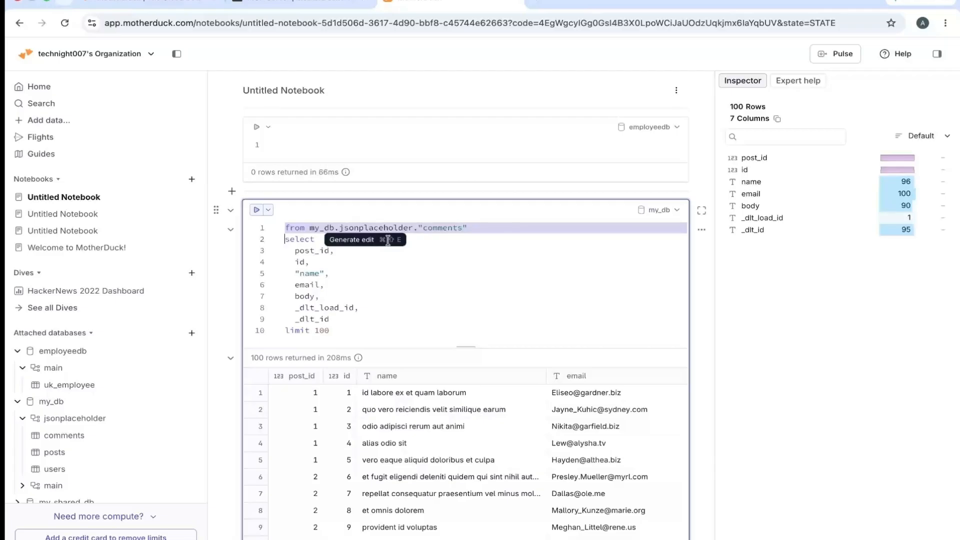
pyautogui.click(465, 264)
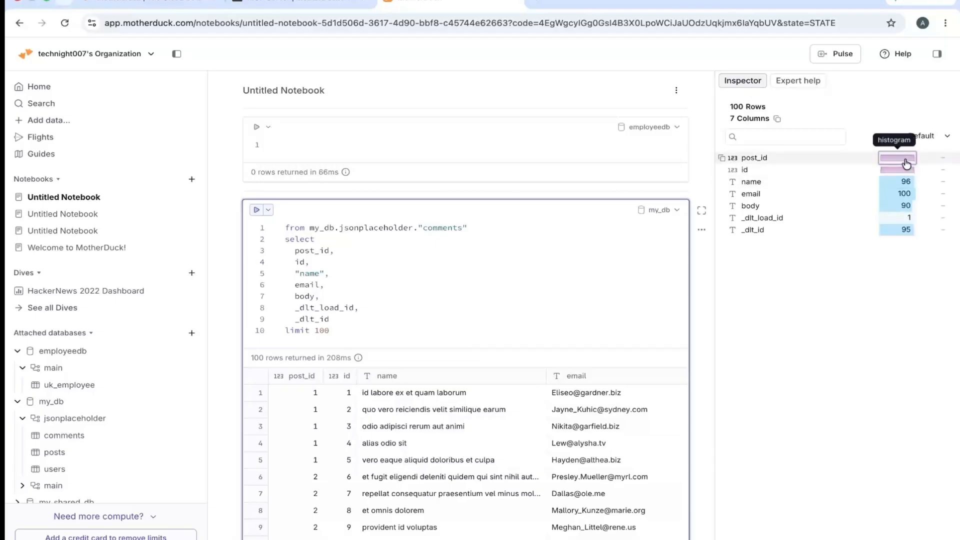
pyautogui.click(945, 140)
pyautogui.click(870, 131)
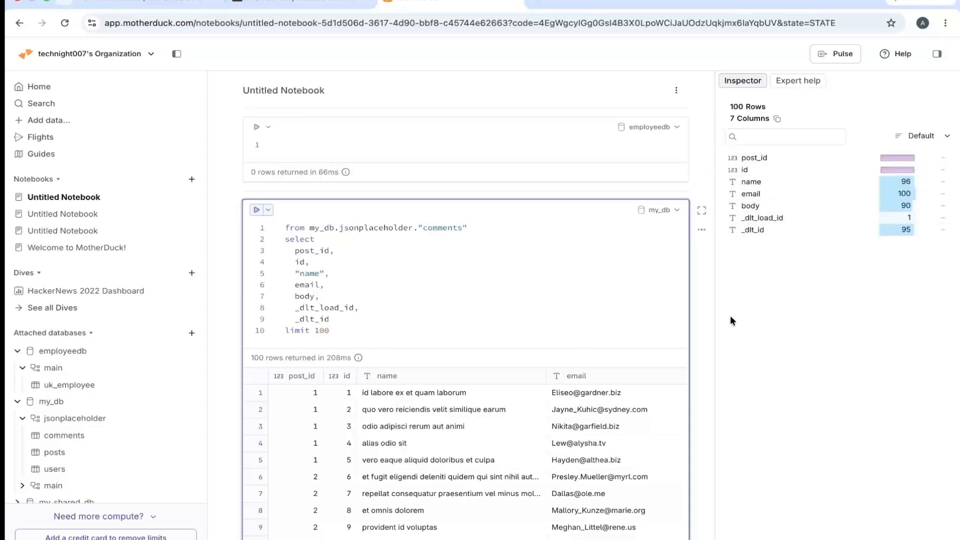
pyautogui.click(354, 329)
# Step: Start adding data from local files and choose test.csv from the Files folder in Documents
pyautogui.click(50, 121)
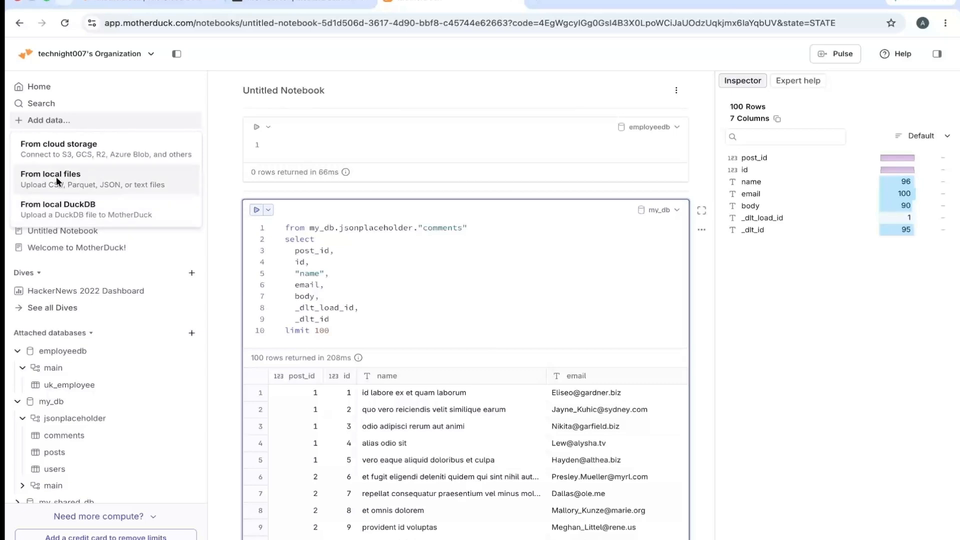
pyautogui.click(73, 178)
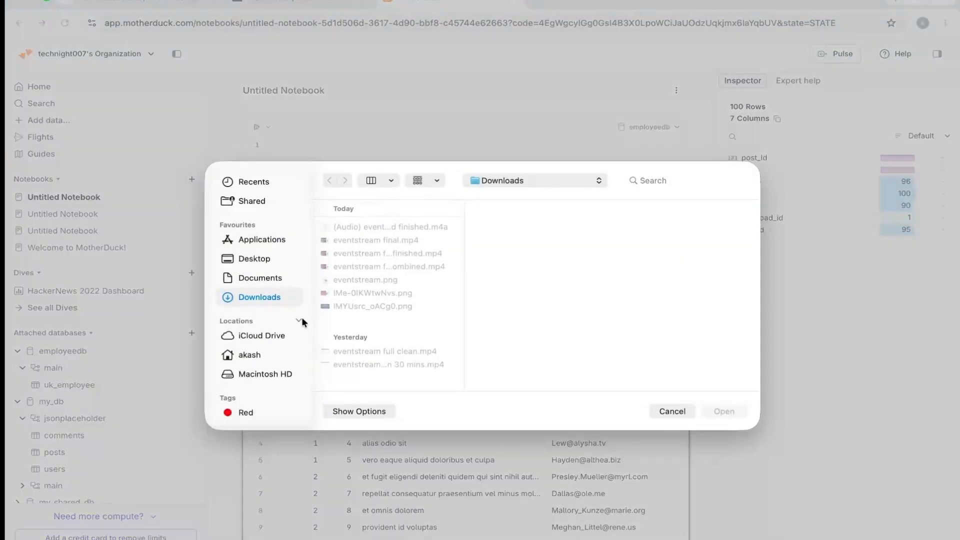
pyautogui.click(252, 355)
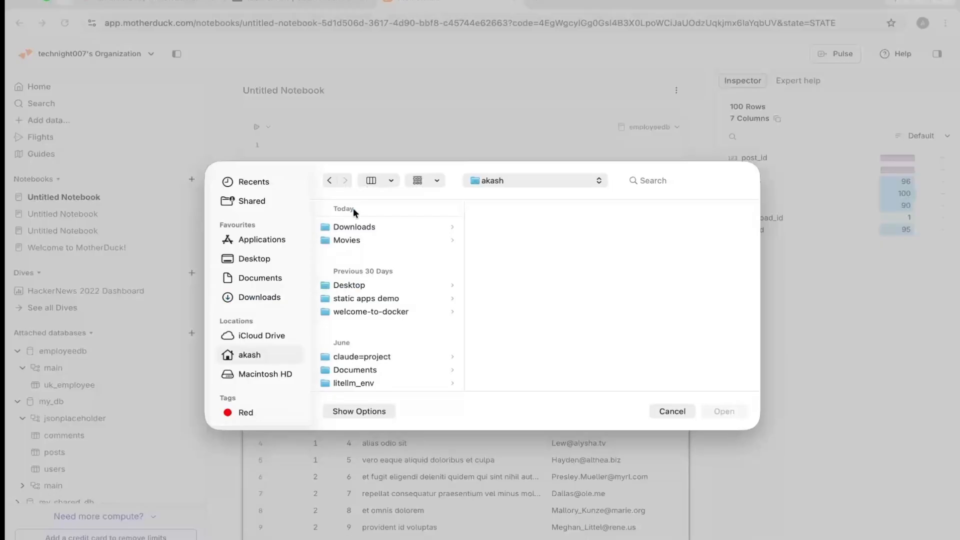
pyautogui.click(348, 240)
pyautogui.click(259, 278)
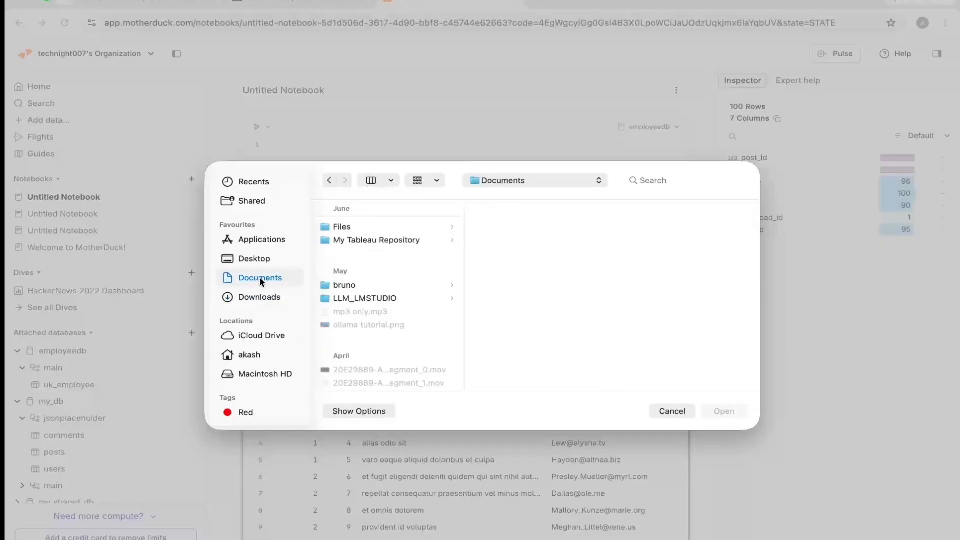
pyautogui.click(358, 226)
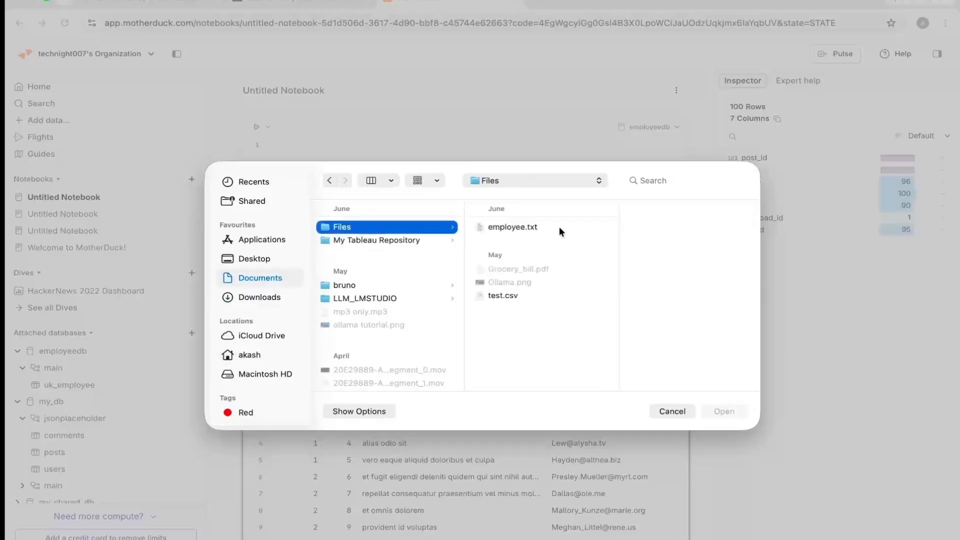
pyautogui.click(505, 295)
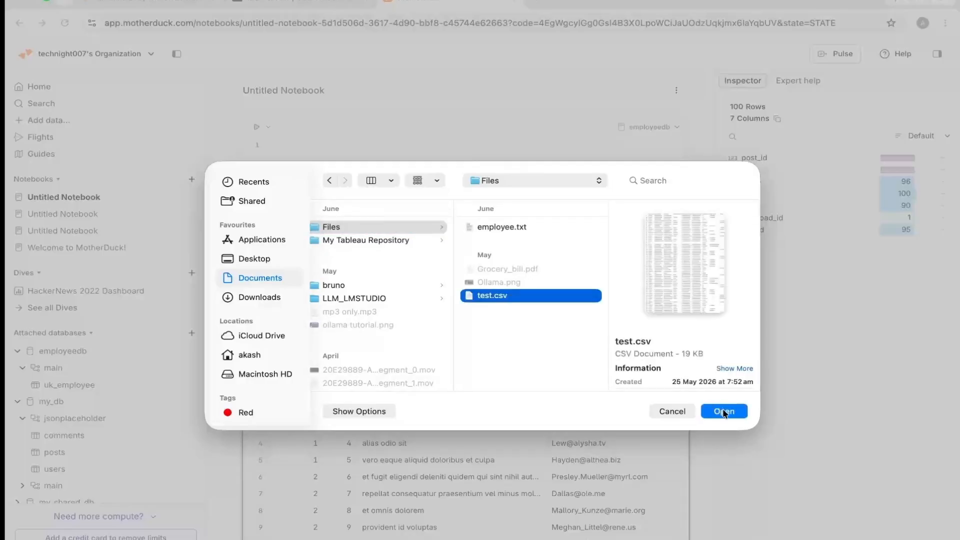
pyautogui.click(723, 411)
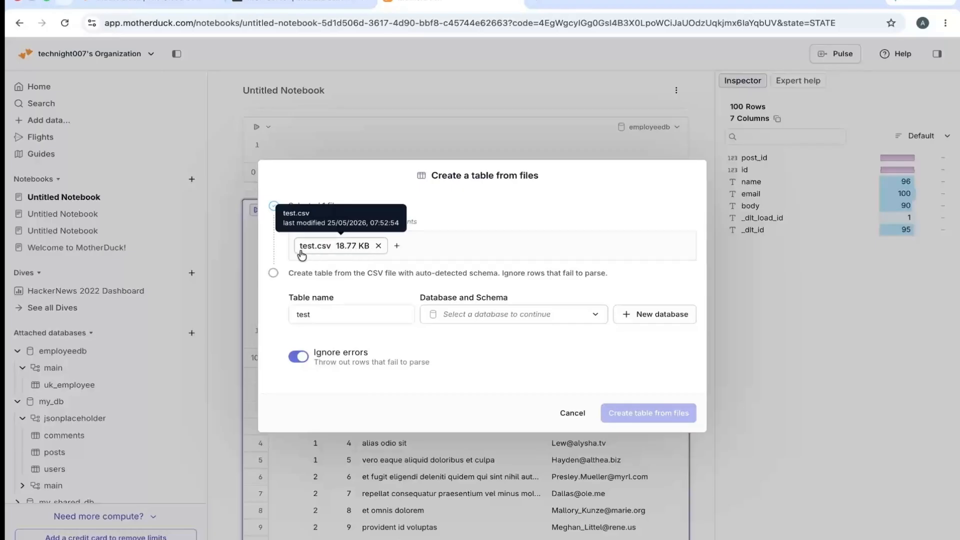
# Step: Name the new table sampletesting and set its destination database to my_shared_db
pyautogui.click(341, 318)
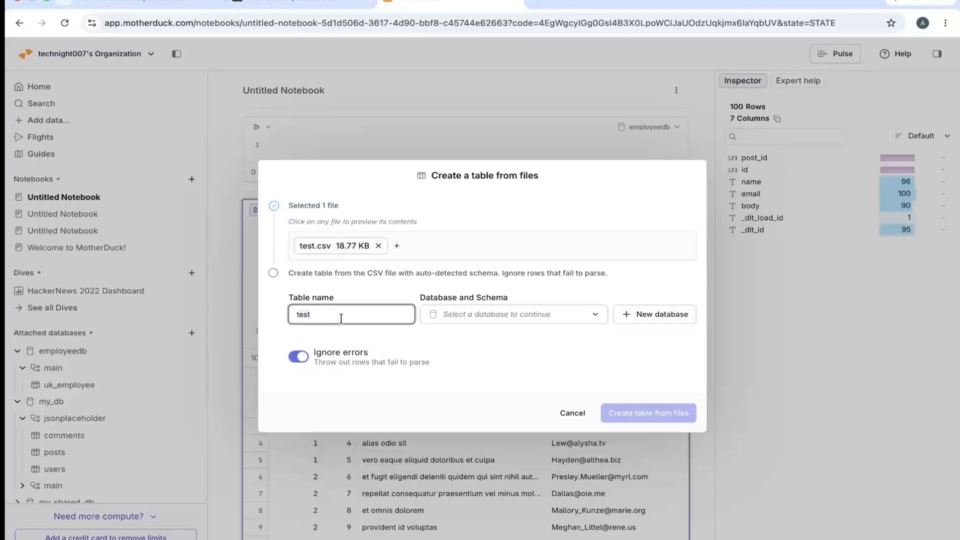
pyautogui.press('BackSpace')
pyautogui.press('BackSpace')
pyautogui.press('BackSpace')
pyautogui.press('BackSpace')
pyautogui.write('sampletesting')
pyautogui.click(509, 315)
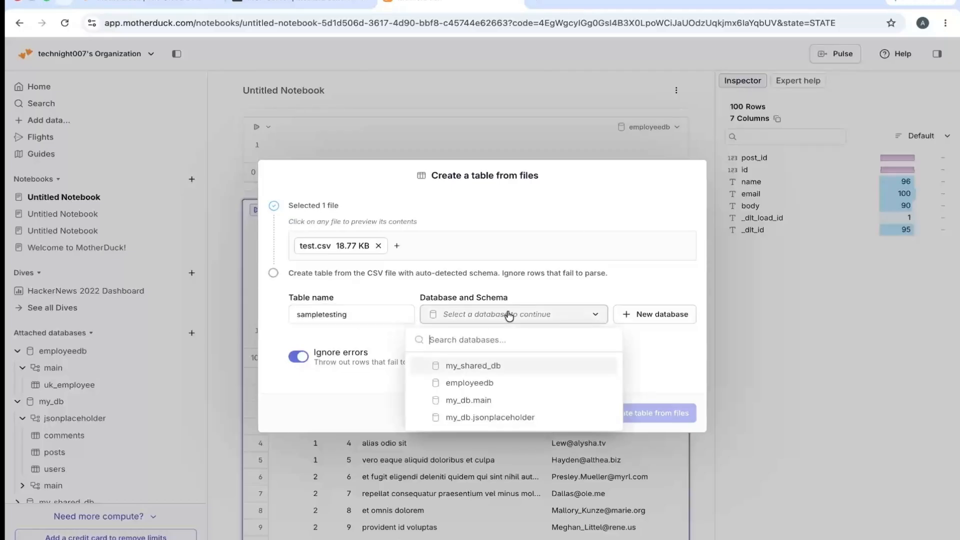
pyautogui.click(484, 365)
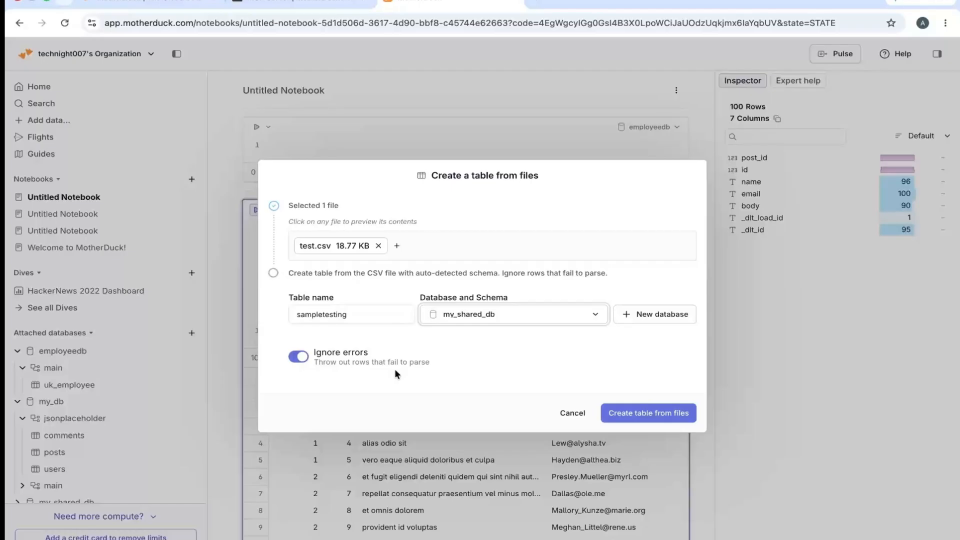
# Step: Create the table from the file with Ignore errors enabled and query it in a new notebook
pyautogui.click(298, 356)
pyautogui.click(299, 356)
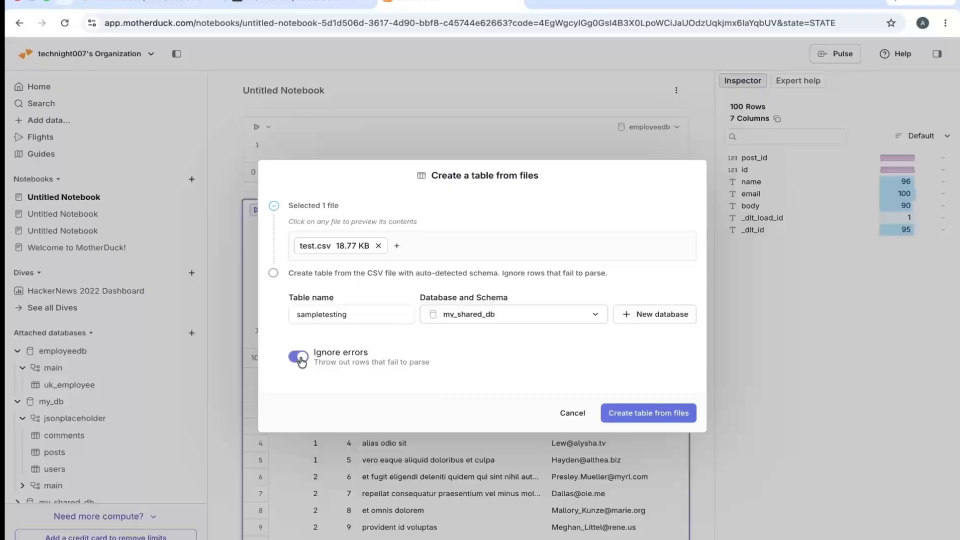
pyautogui.click(643, 414)
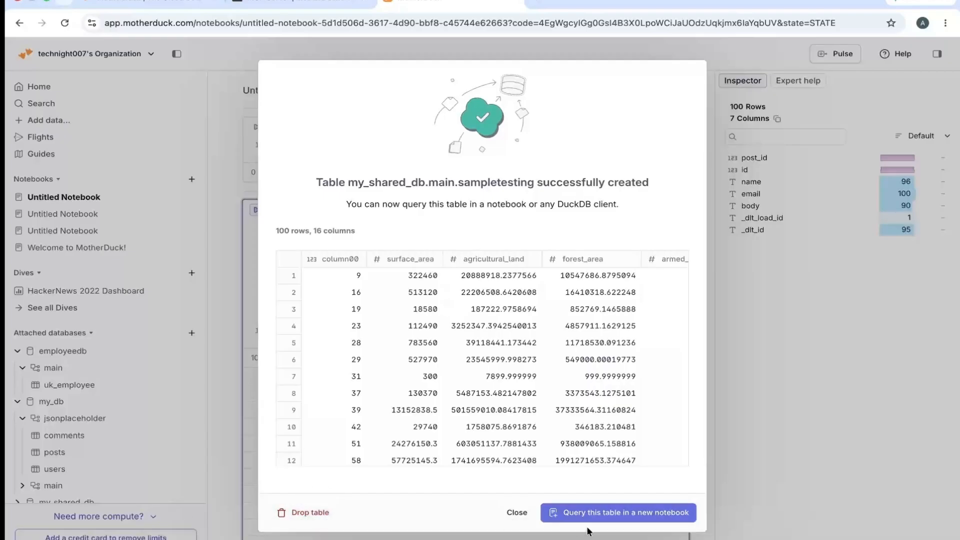
pyautogui.click(605, 518)
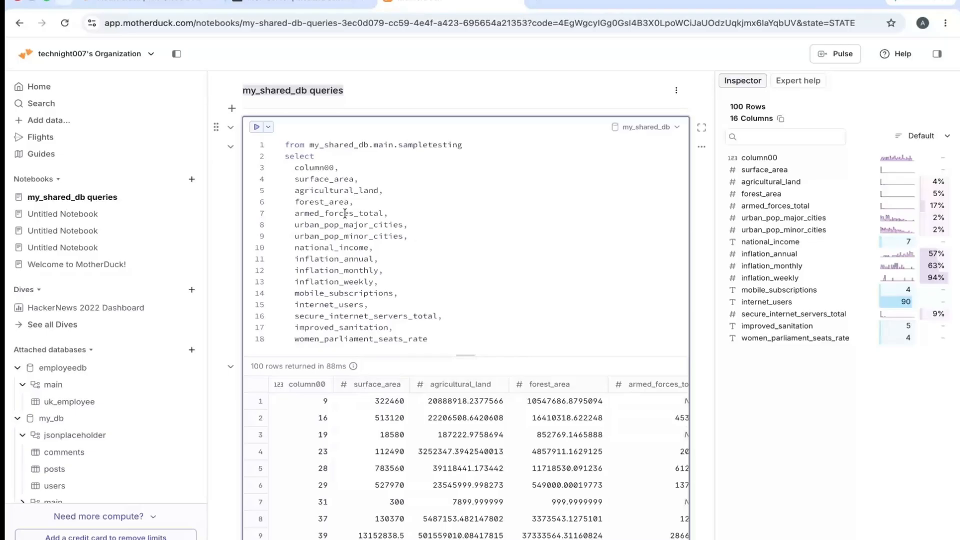
# Step: Review the cloud storage import form for secret types including Azure, Google Cloud Storage (GCS), Hugging Face and Flights, and cancel it
pyautogui.click(46, 119)
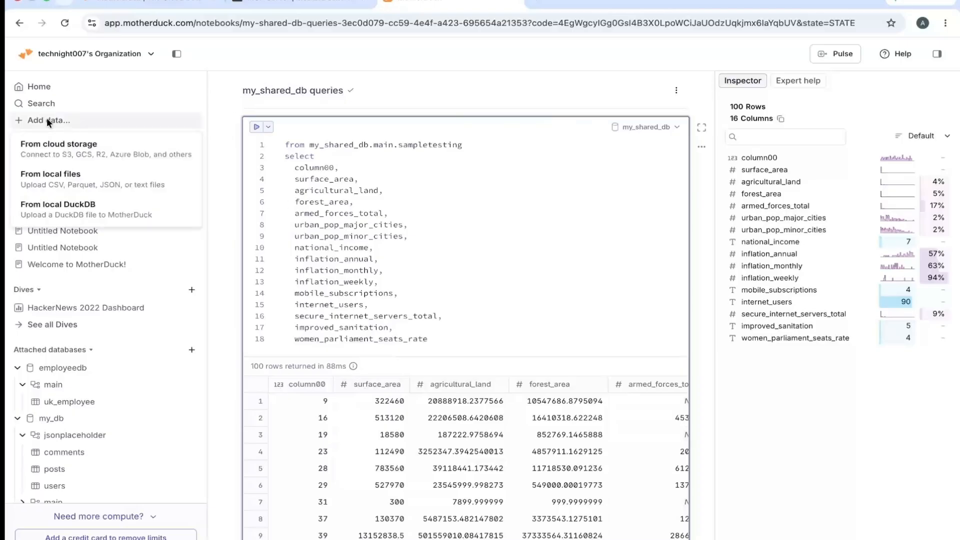
pyautogui.click(68, 148)
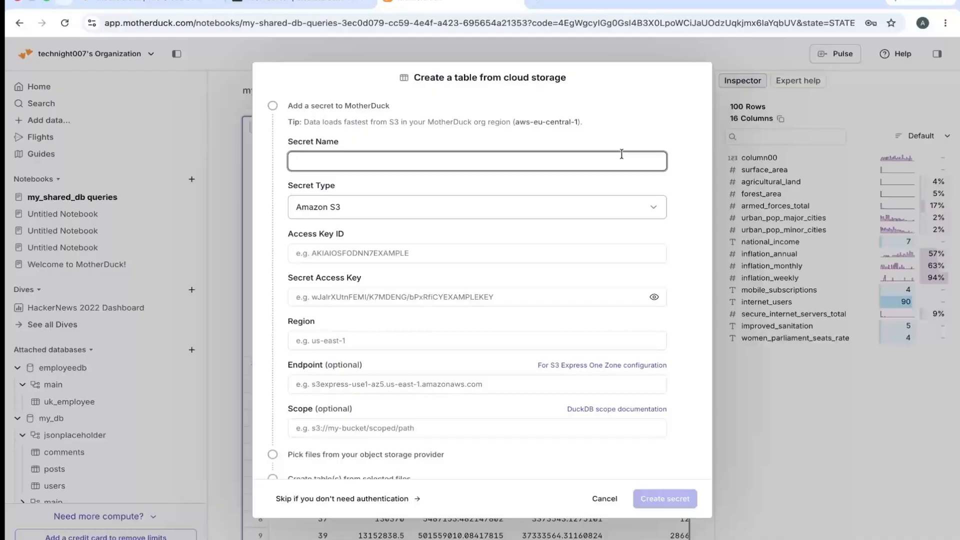
pyautogui.click(598, 208)
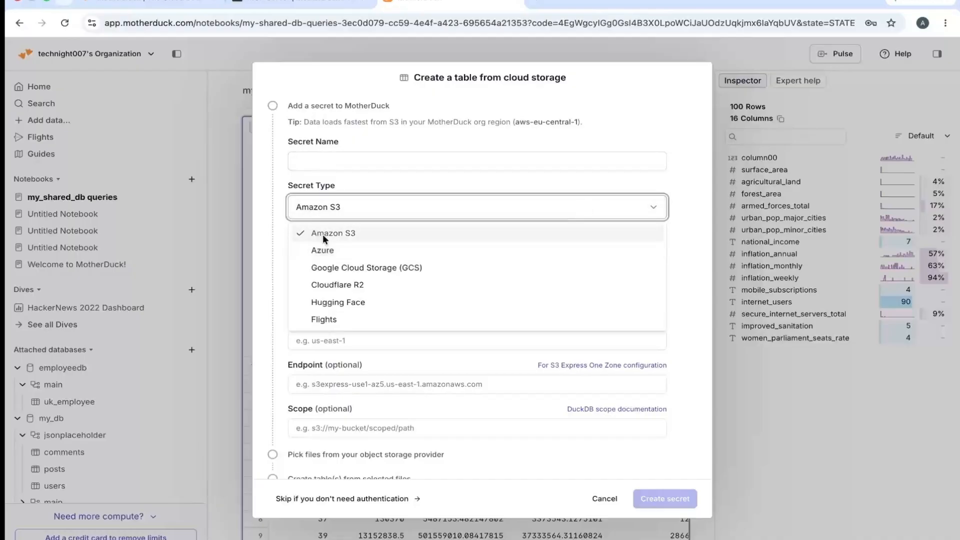
pyautogui.click(317, 251)
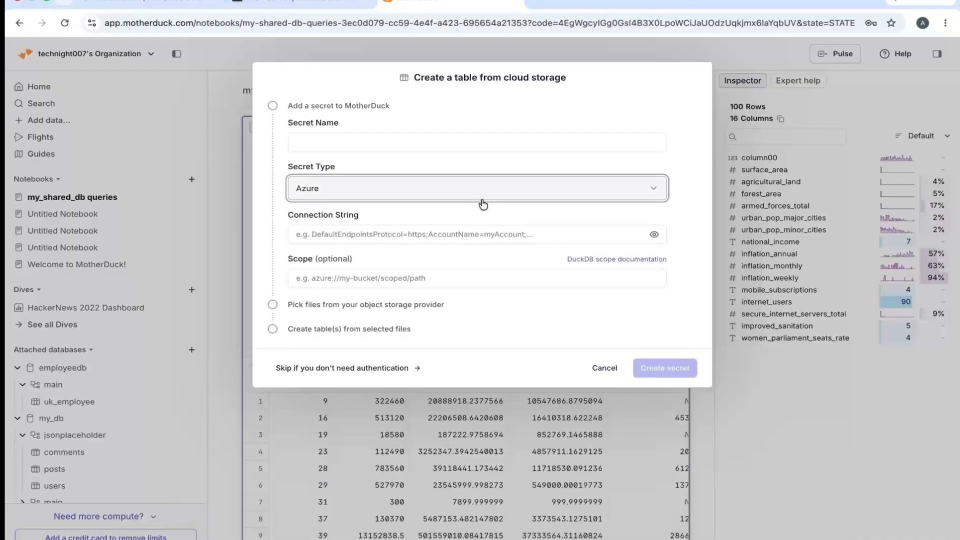
pyautogui.click(499, 195)
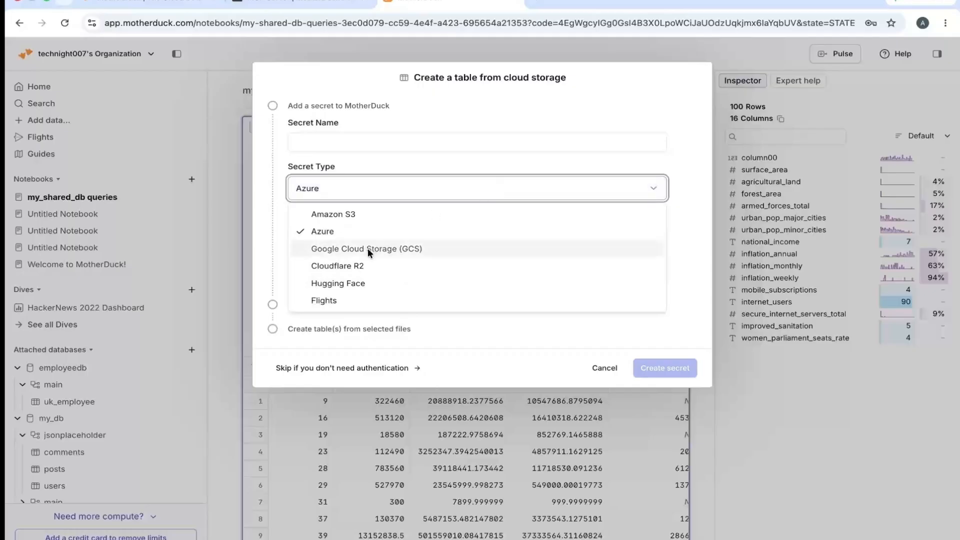
pyautogui.click(368, 248)
pyautogui.click(482, 188)
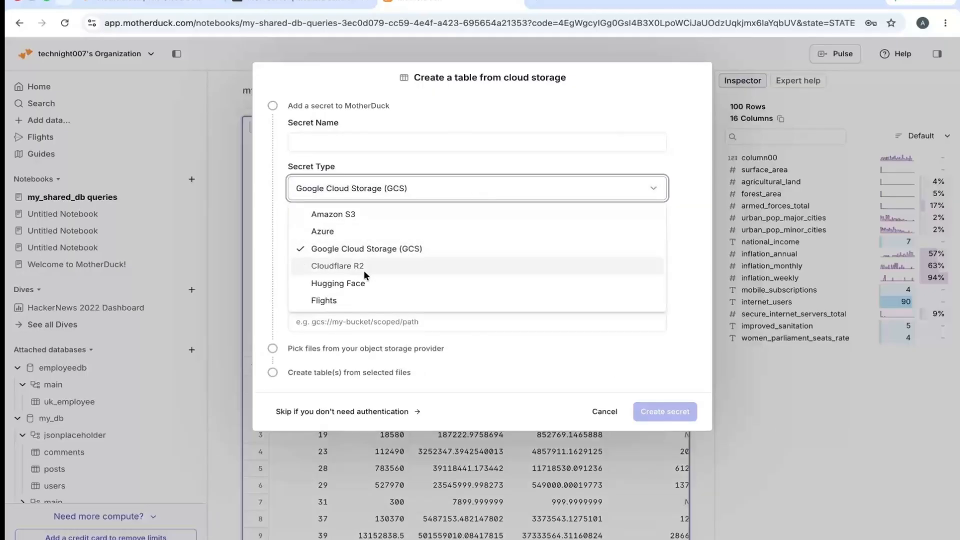
pyautogui.click(343, 285)
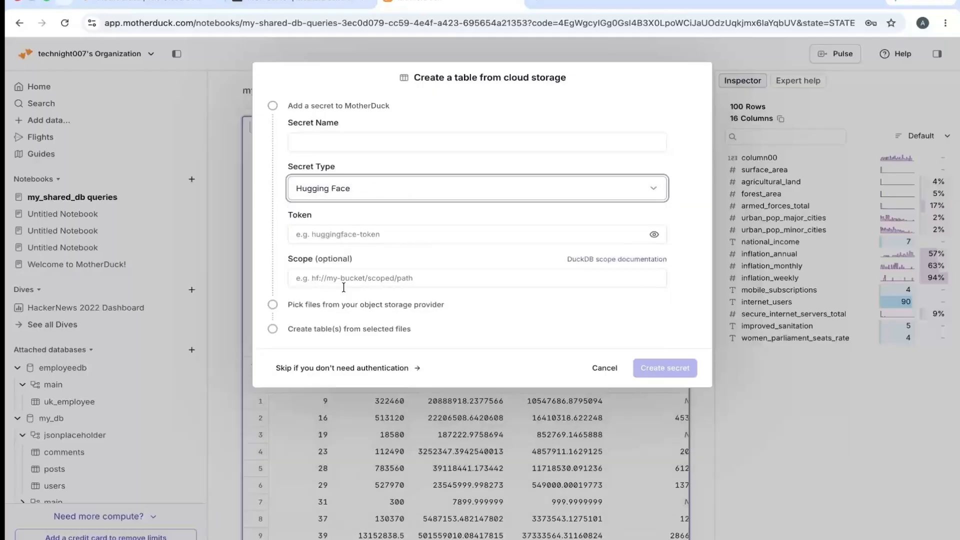
pyautogui.click(425, 189)
pyautogui.click(325, 300)
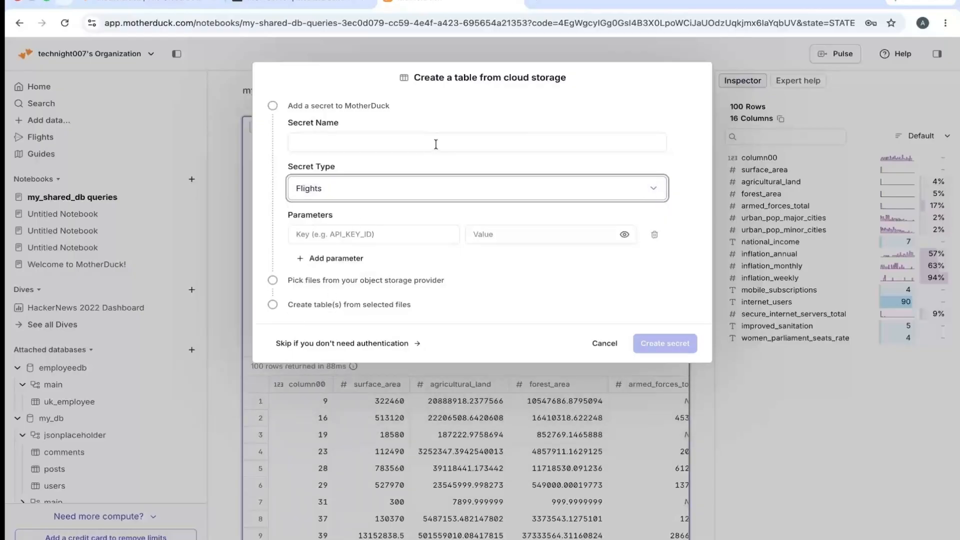
pyautogui.click(440, 189)
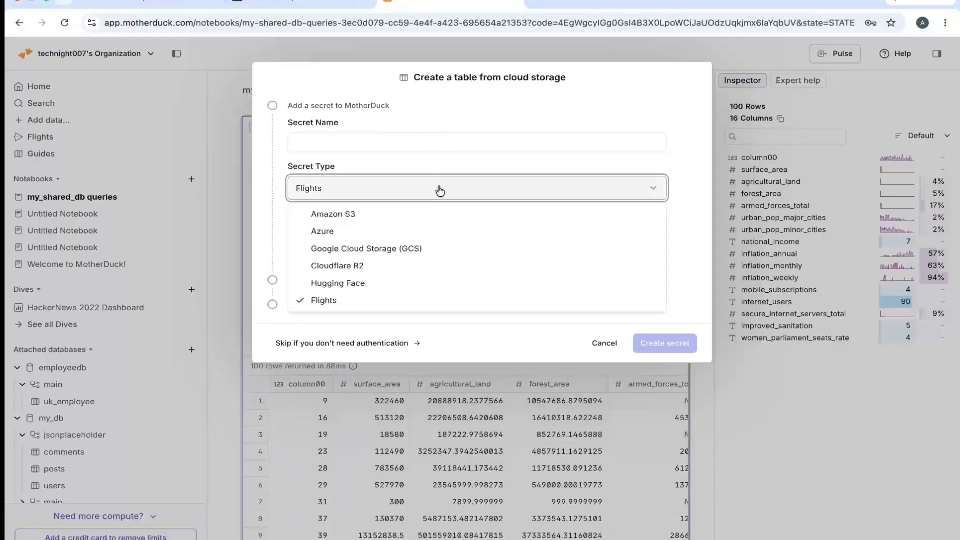
pyautogui.click(339, 231)
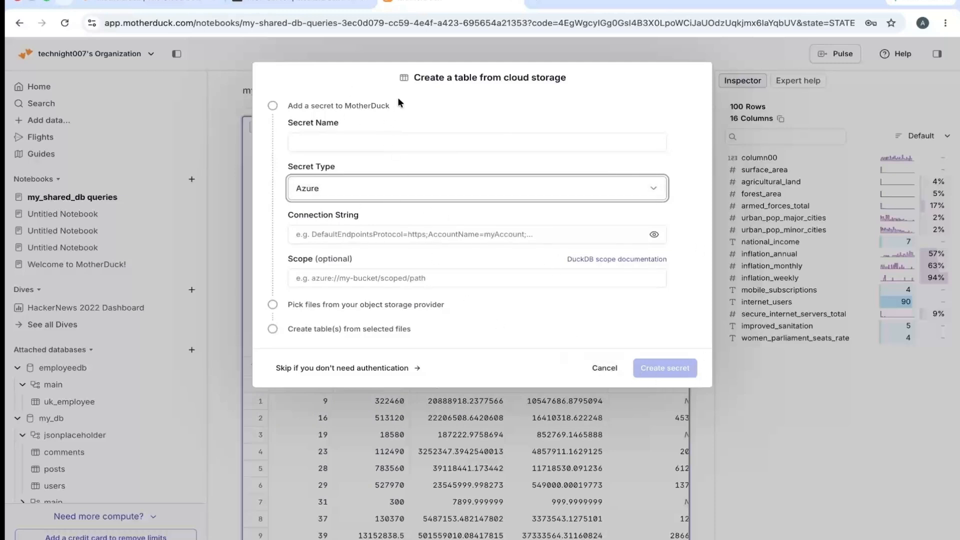
pyautogui.click(604, 368)
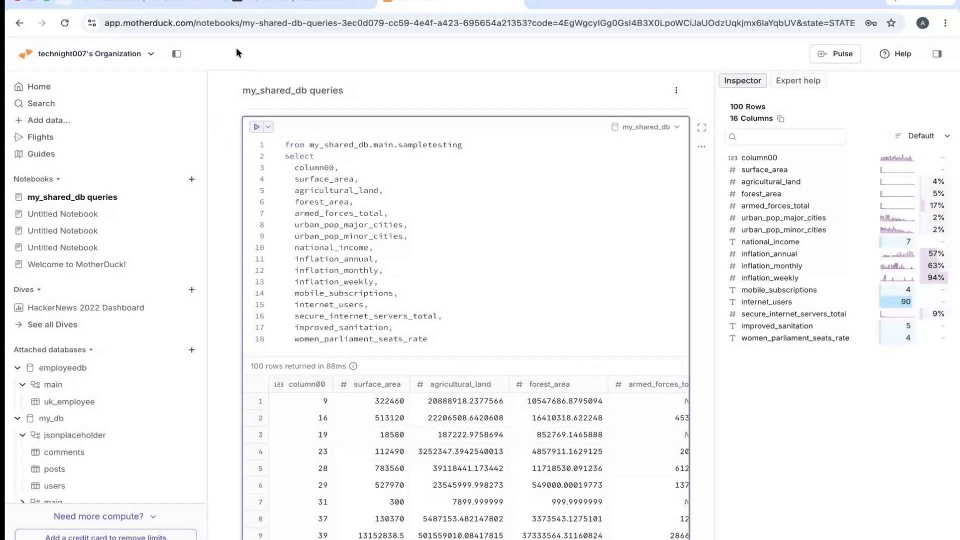
# Step: Remove the comma after internet_users in the sampletesting query and run it
pyautogui.click(374, 304)
pyautogui.press('BackSpace')
pyautogui.click(256, 128)
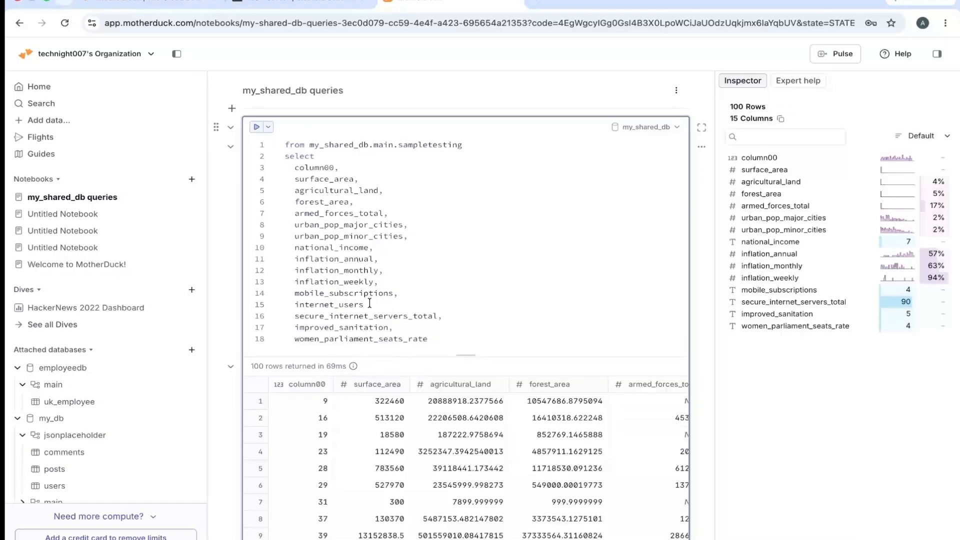
# Step: Shorten internet_users to internet_user, run the query, and accept and run the suggested fix
pyautogui.press('BackSpace')
pyautogui.click(256, 129)
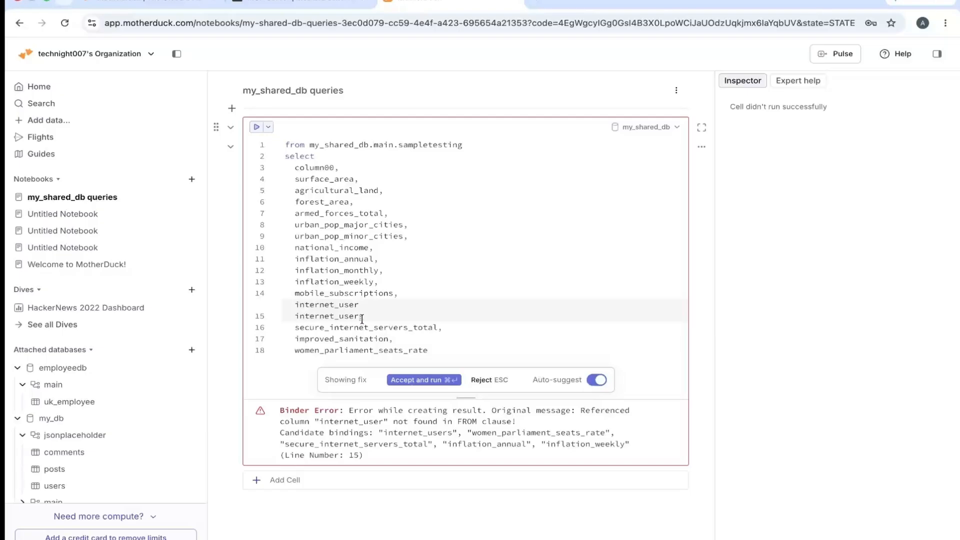
pyautogui.click(414, 381)
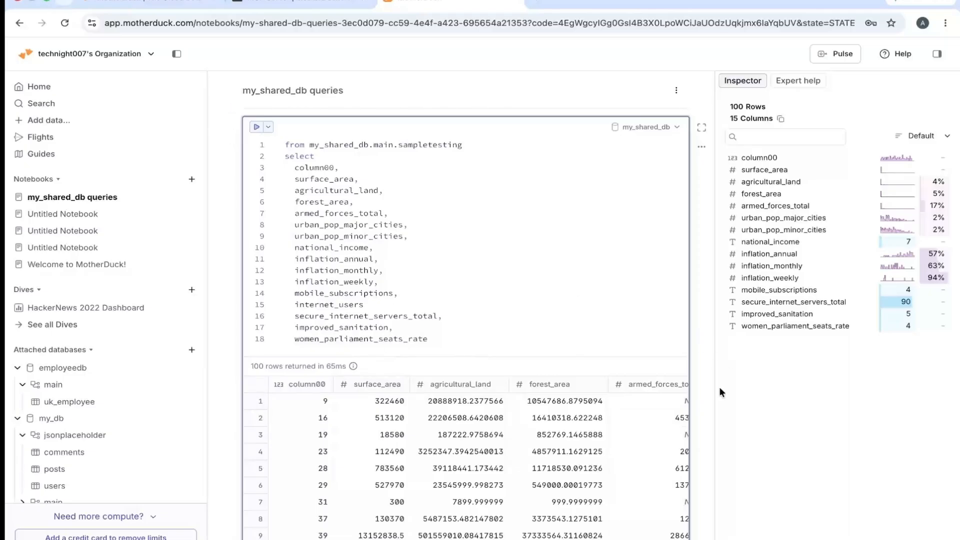
# Step: Delete the columns from column00 through inflation_weekly from the select list and rerun the query
pyautogui.scroll(-3, 709, 377)
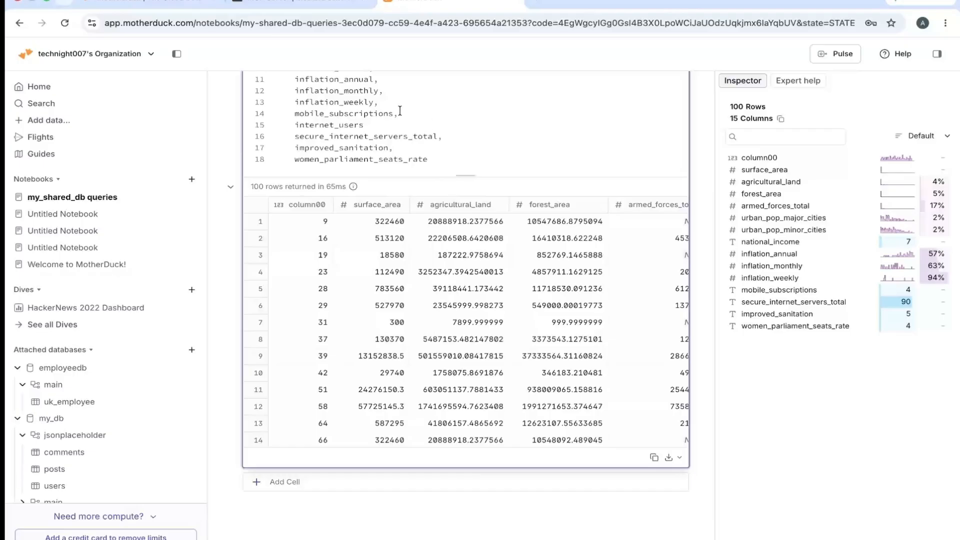
pyautogui.moveTo(378, 103); pyautogui.dragTo(282, 140)
pyautogui.press('BackSpace')
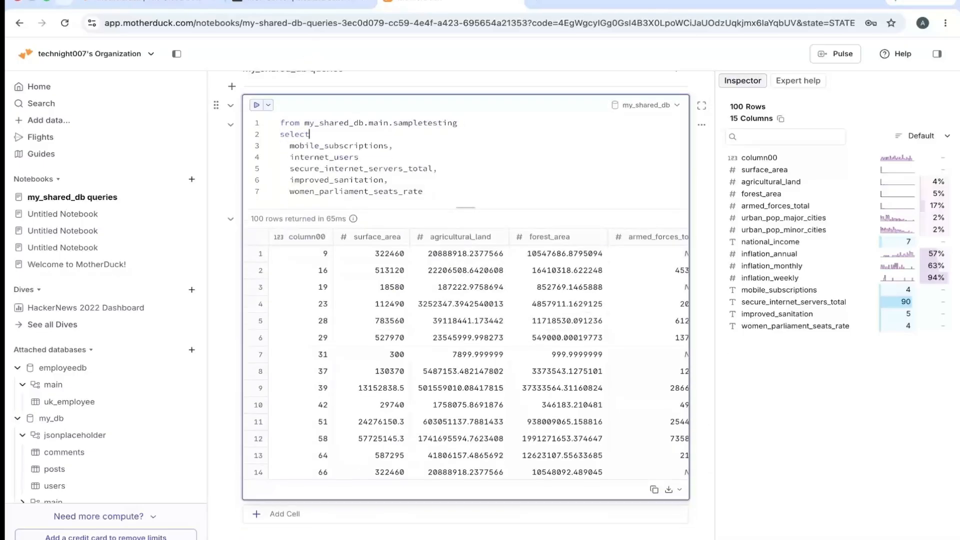
pyautogui.click(256, 104)
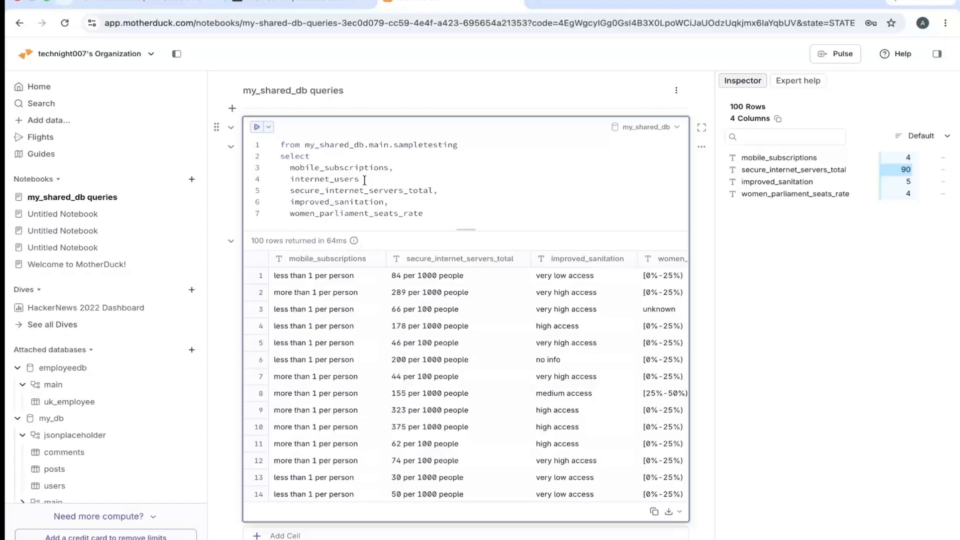
pyautogui.click(405, 172)
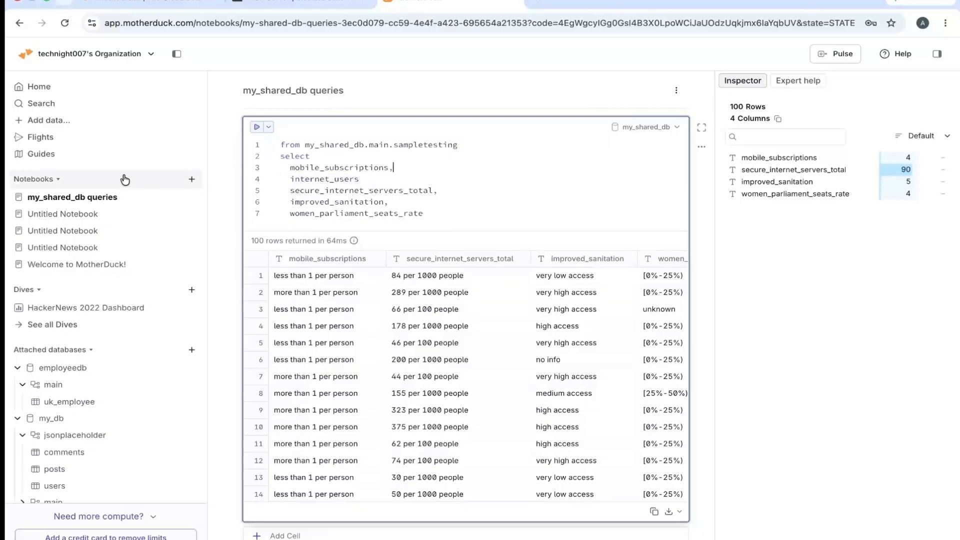
# Step: Open the HackerNews 2022 Dashboard dive and check its list of versions
pyautogui.moveTo(46, 307)
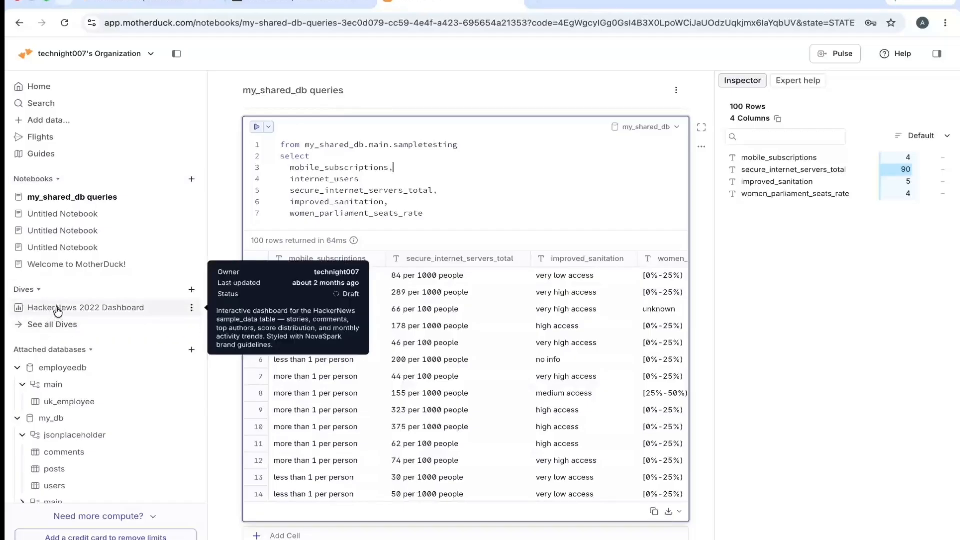
pyautogui.click(57, 309)
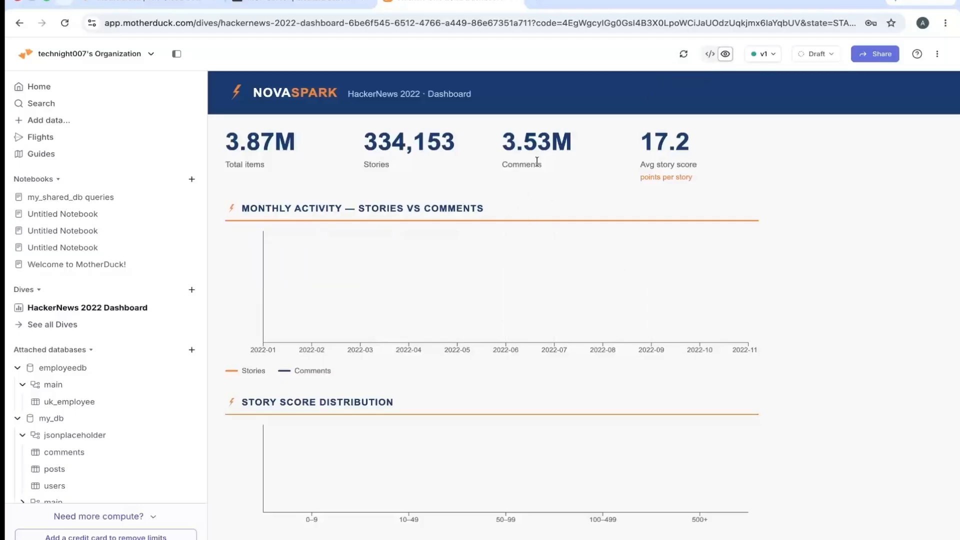
pyautogui.click(774, 54)
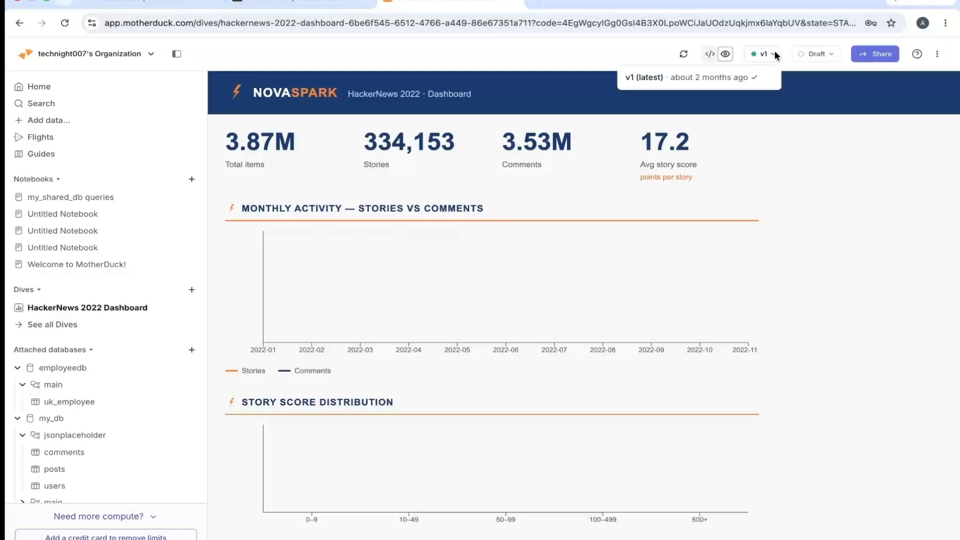
pyautogui.click(804, 126)
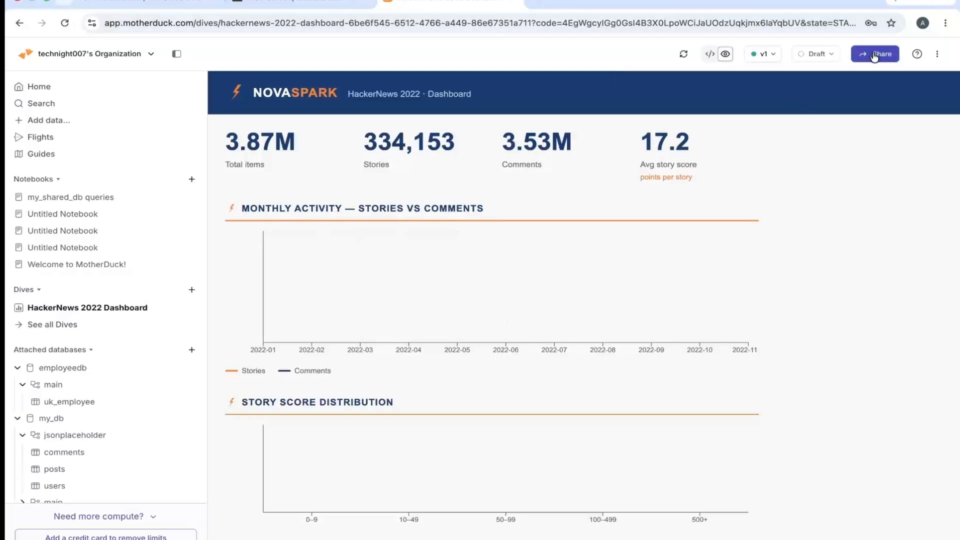
# Step: Examine the dashboard's React source code and return to its rendered preview
pyautogui.click(711, 54)
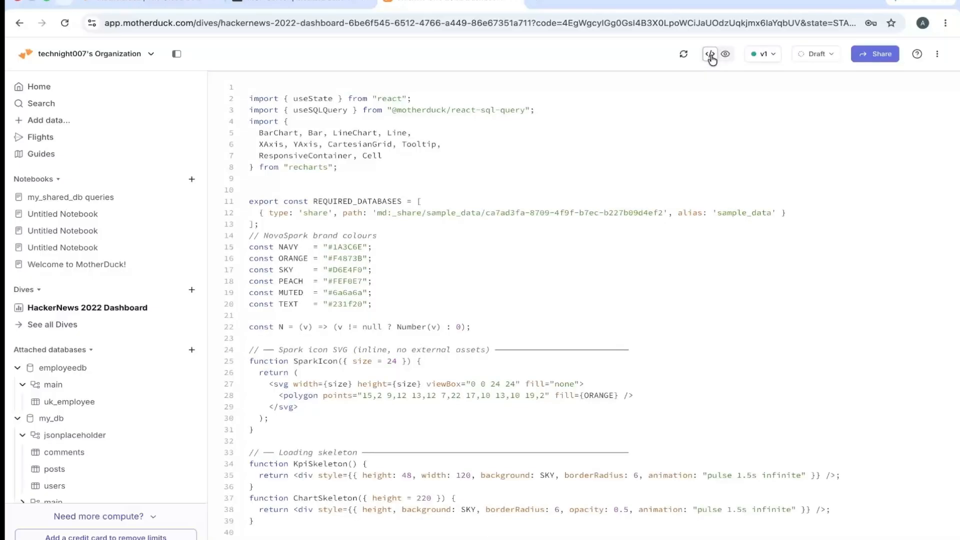
pyautogui.tripleClick(419, 104)
pyautogui.click(419, 104)
pyautogui.click(726, 55)
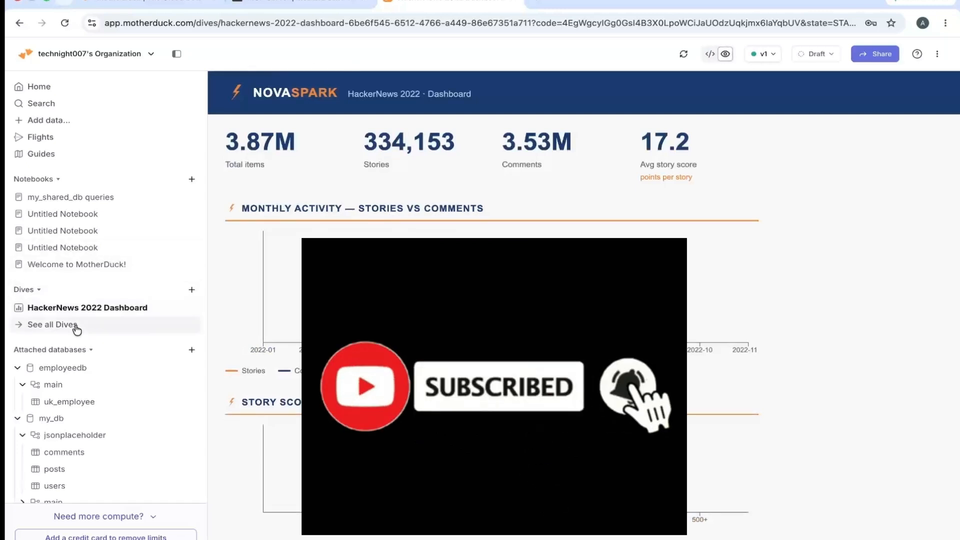
pyautogui.moveTo(145, 304)
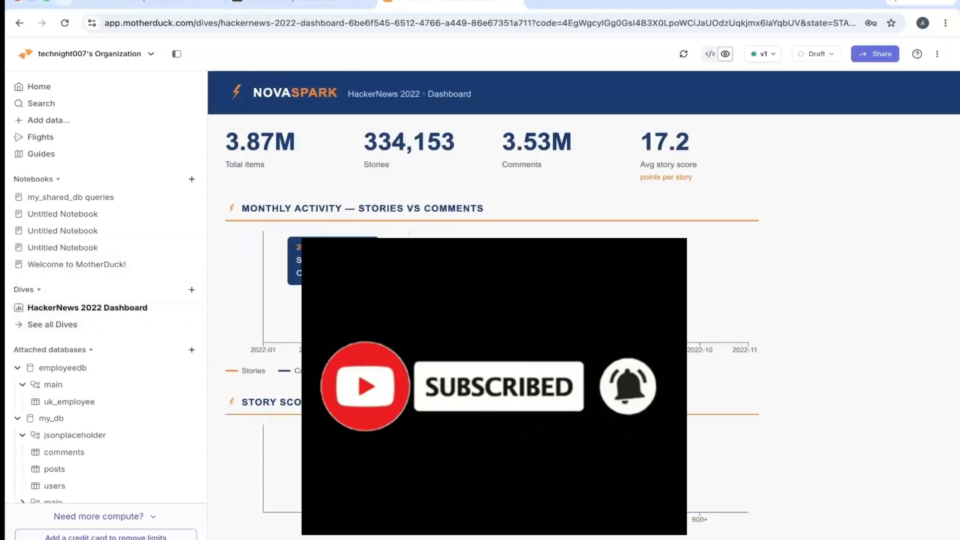
# Step: Open a new Claude chat at claude.ai/new in a separate browser tab
pyautogui.click(545, 2)
pyautogui.write('claude.ai')
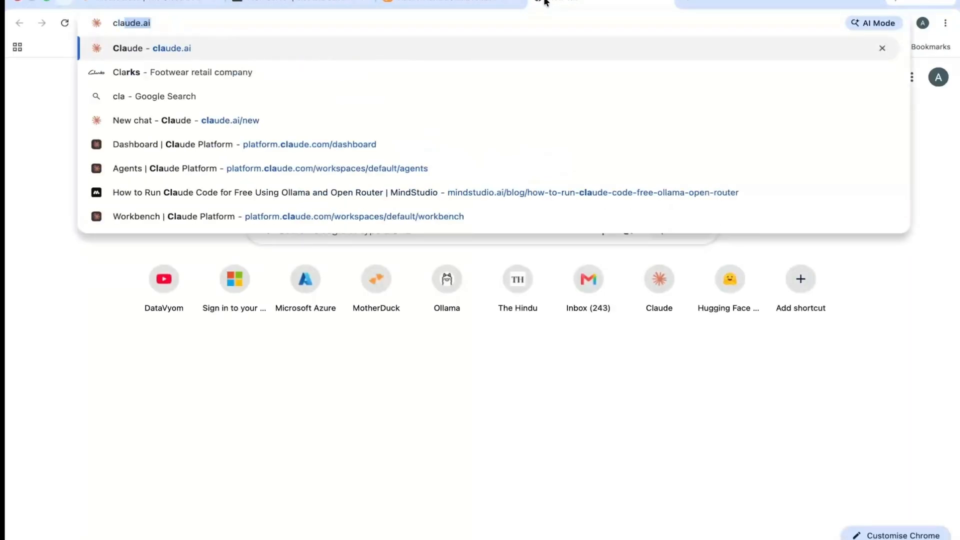
pyautogui.press('Down')
pyautogui.press('Down')
pyautogui.press('Down')
pyautogui.press('Return')
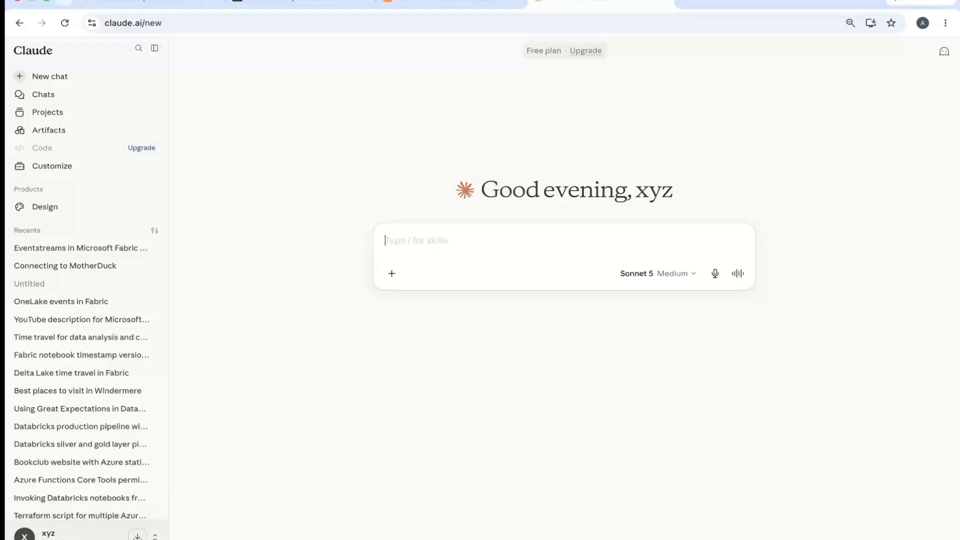
# Step: Connect the MotherDuck connector in Claude's settings, accept the MCP Server access request, and close the settings
pyautogui.click(45, 534)
pyautogui.click(67, 394)
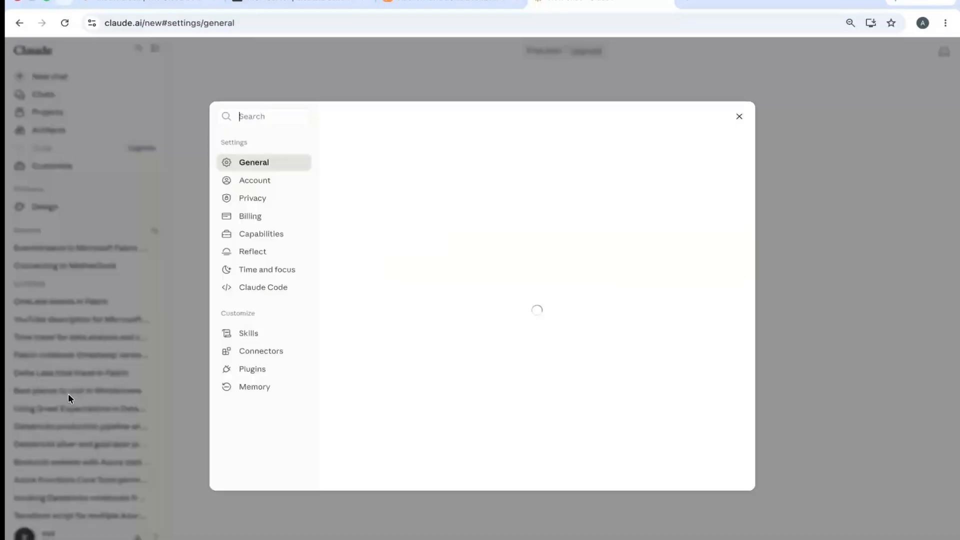
pyautogui.click(262, 354)
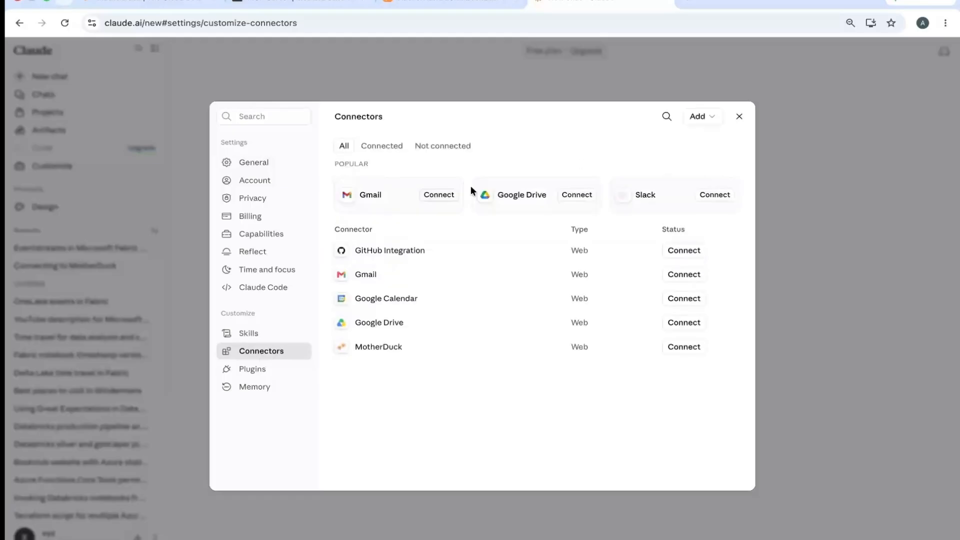
pyautogui.click(684, 348)
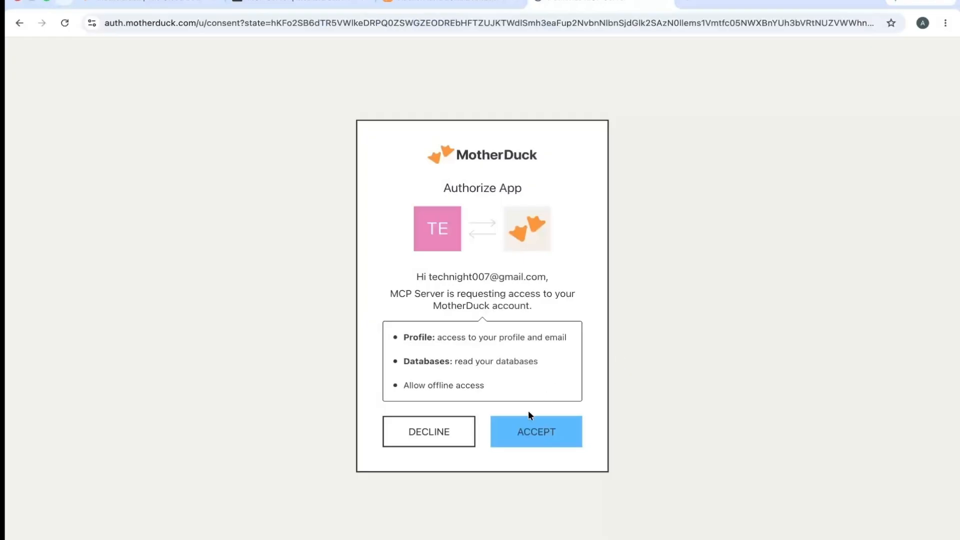
pyautogui.click(532, 431)
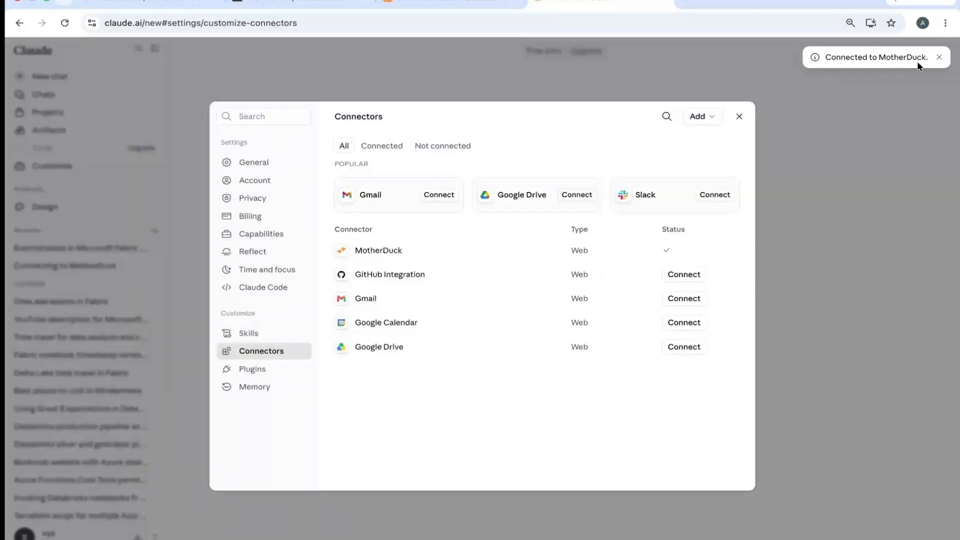
pyautogui.click(739, 118)
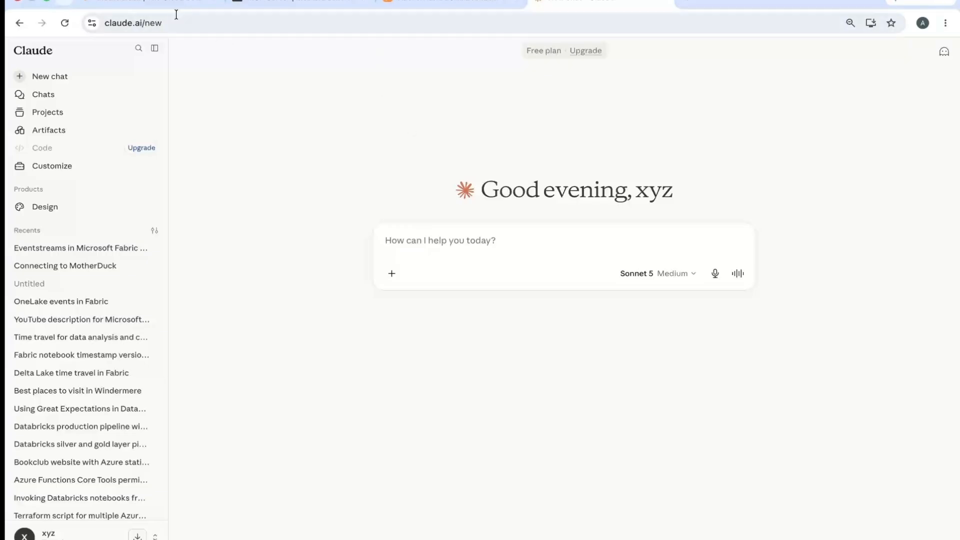
# Step: Return to MotherDuck and look through the attached databases down to the sample_data schemas
pyautogui.click(162, 2)
pyautogui.click(419, 2)
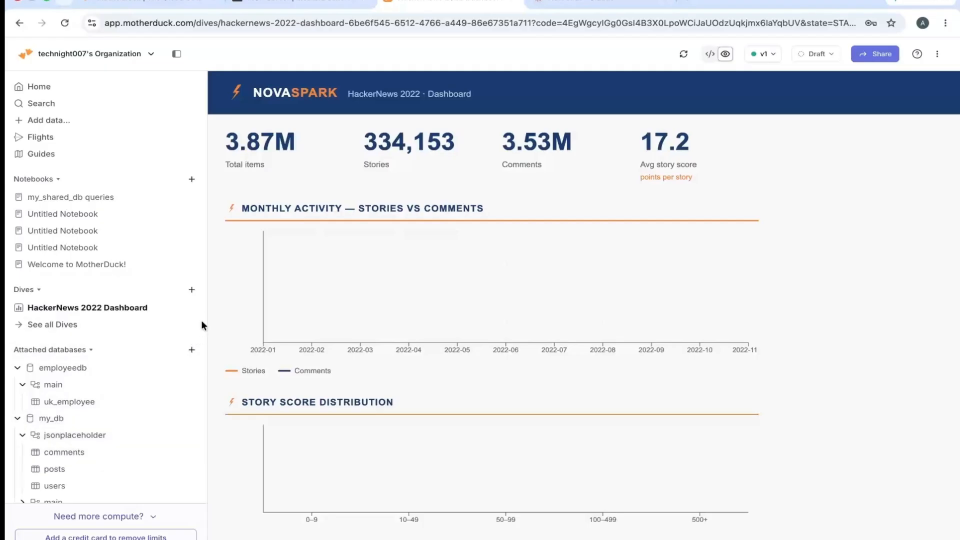
pyautogui.scroll(-2, 202, 324)
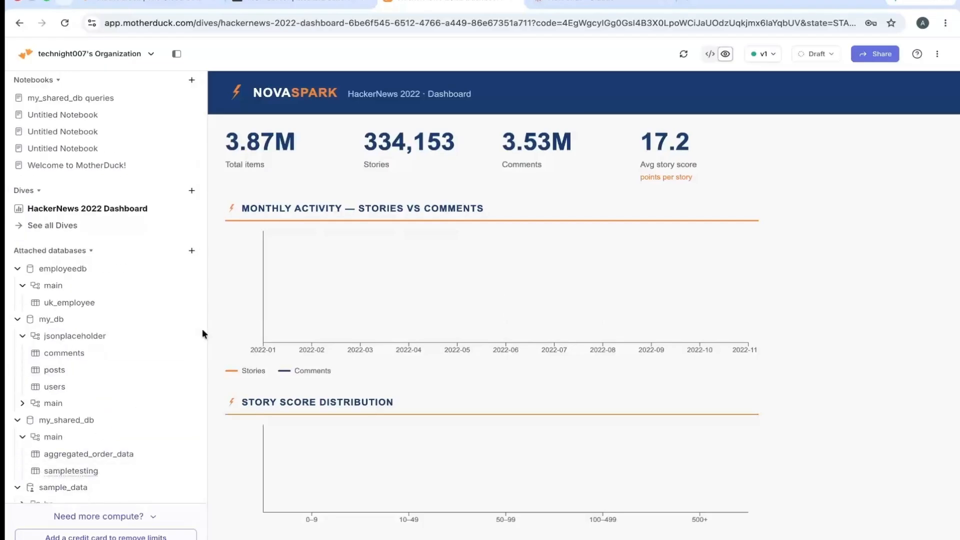
pyautogui.moveTo(203, 357); pyautogui.dragTo(201, 470)
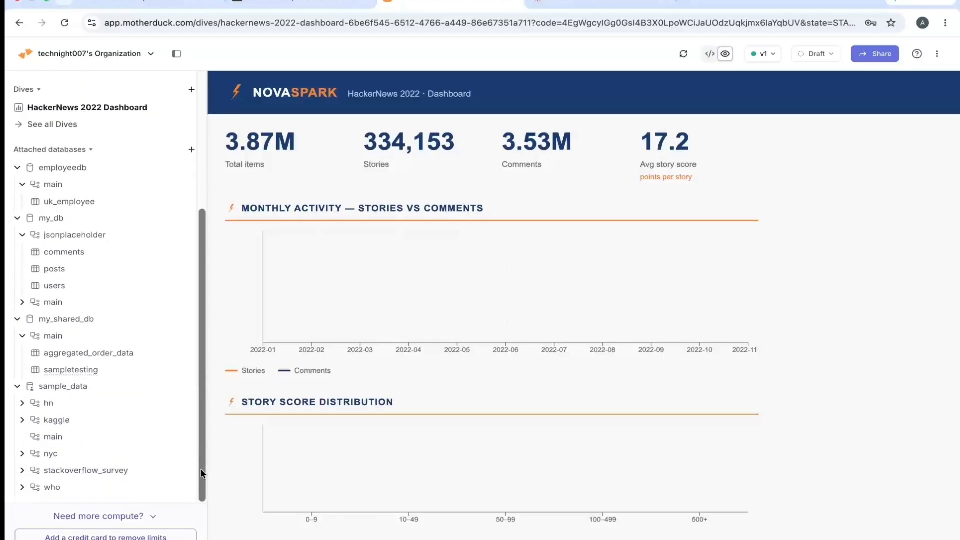
# Step: Expand the stackoverflow_survey schema and start a Claude prompt reading "Create a dive in motherduck for survey_results table in"
pyautogui.click(23, 472)
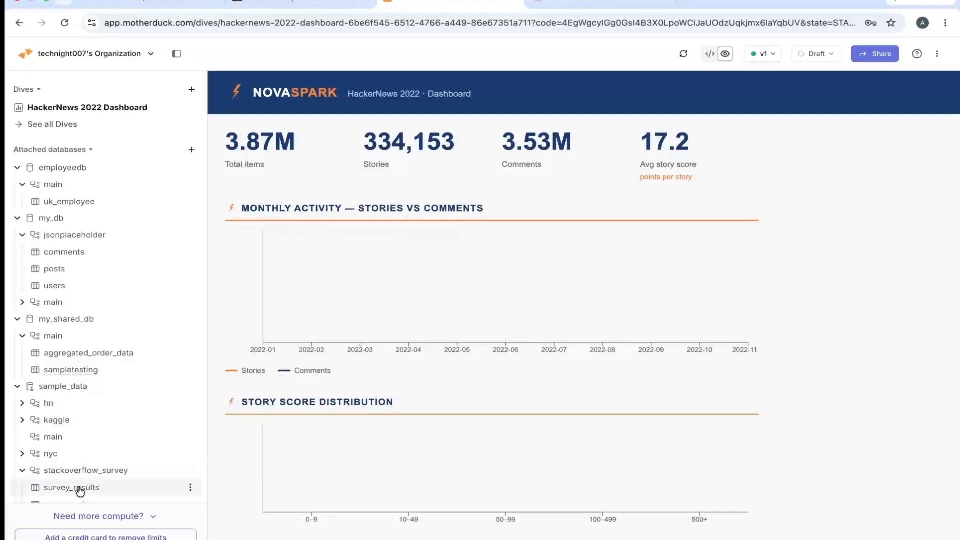
pyautogui.click(585, 4)
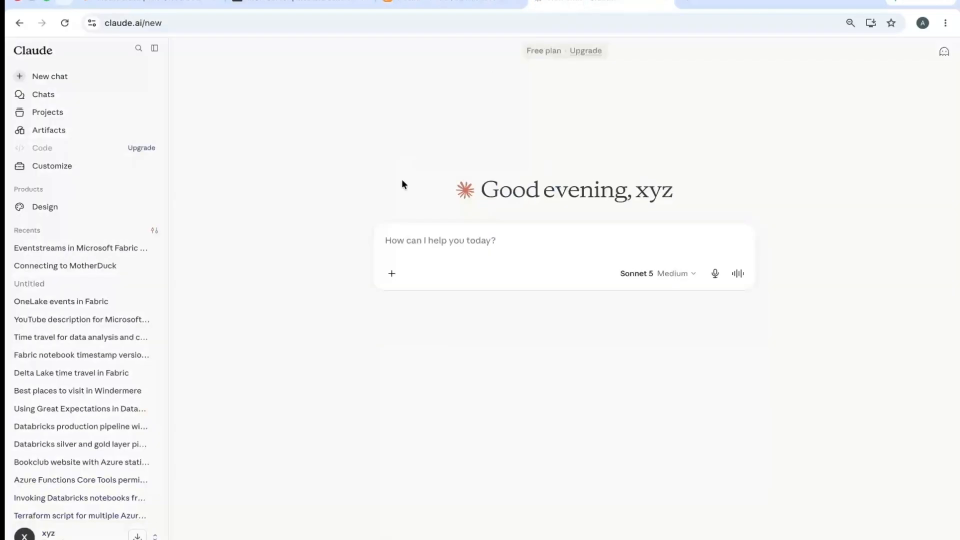
pyautogui.write('Create a dive in motherduck for')
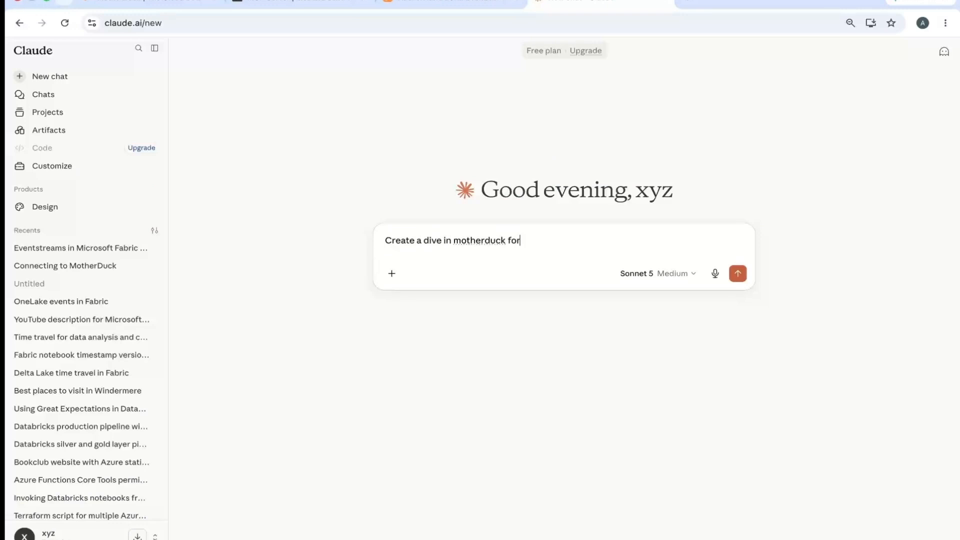
pyautogui.click(418, 7)
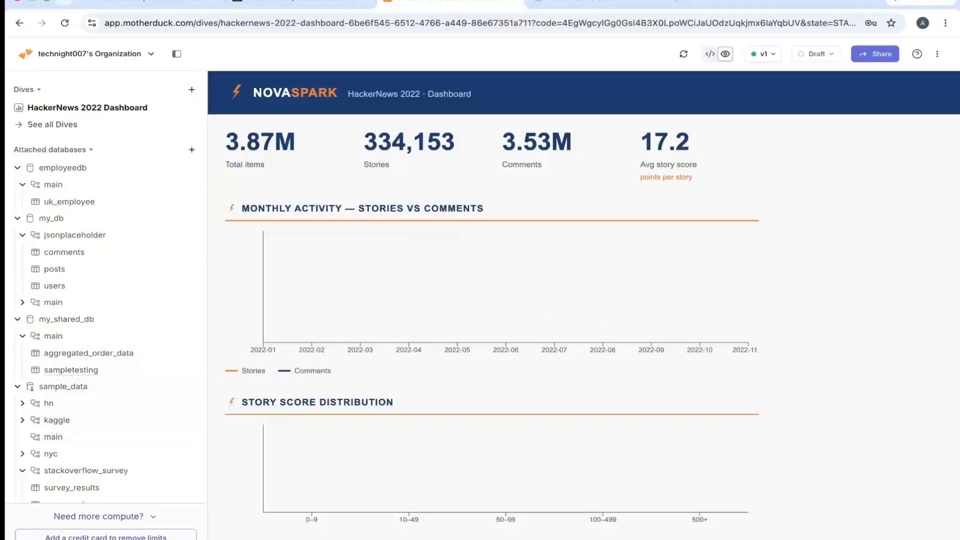
pyautogui.click(574, 3)
pyautogui.write('_results table in')
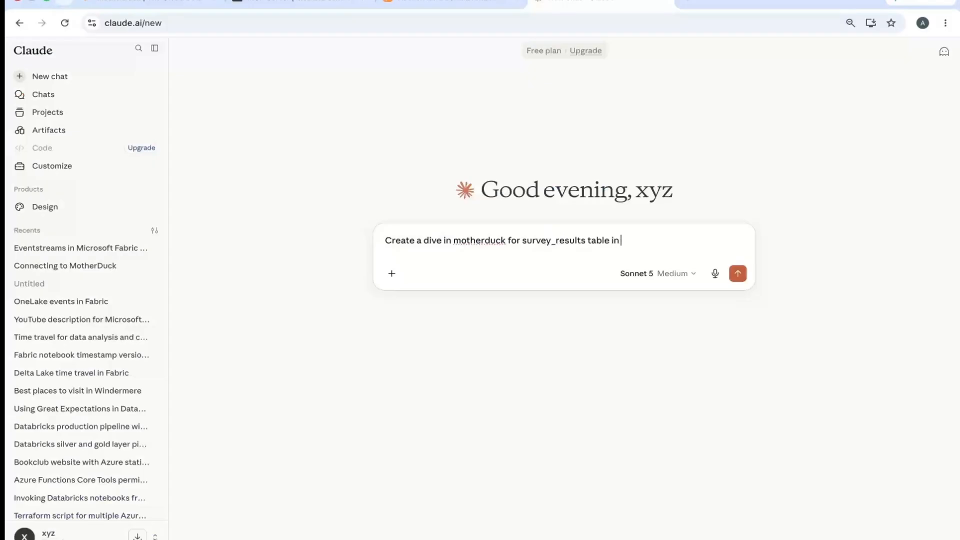
# Step: Extend the Claude prompt with "stackoverflow_survey schema in sample_data database", checking the names in MotherDuck's attached databases
pyautogui.click(430, 2)
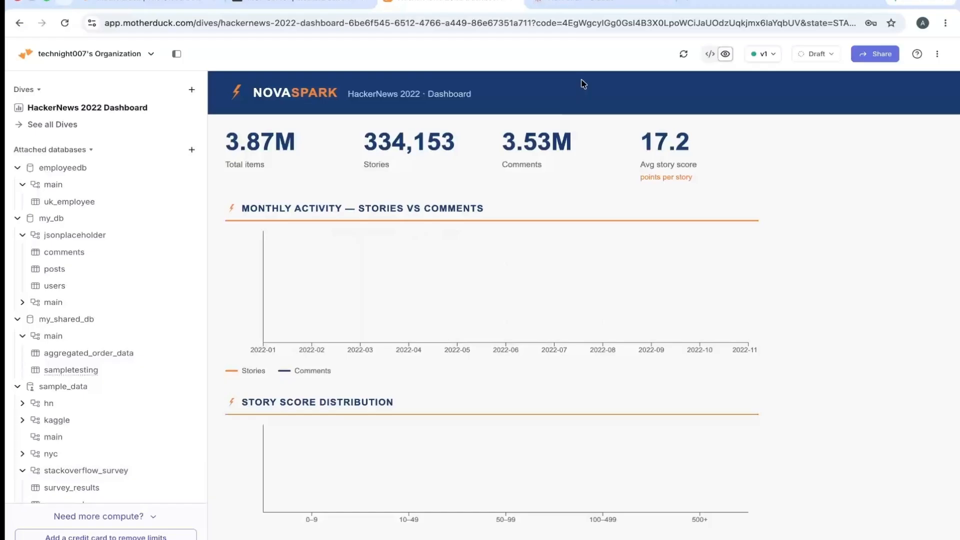
pyautogui.click(614, 3)
pyautogui.write('s')
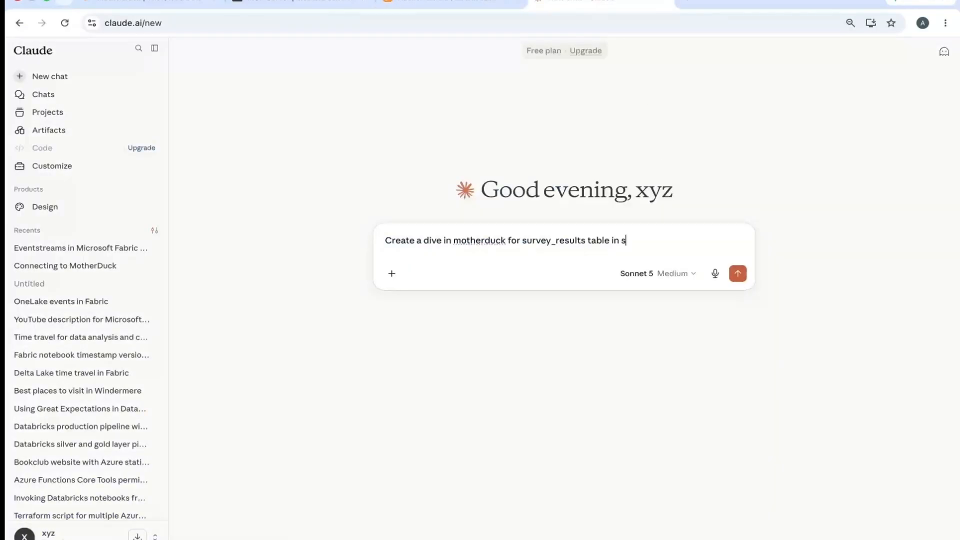
pyautogui.write('tackoverflow_survey schmea')
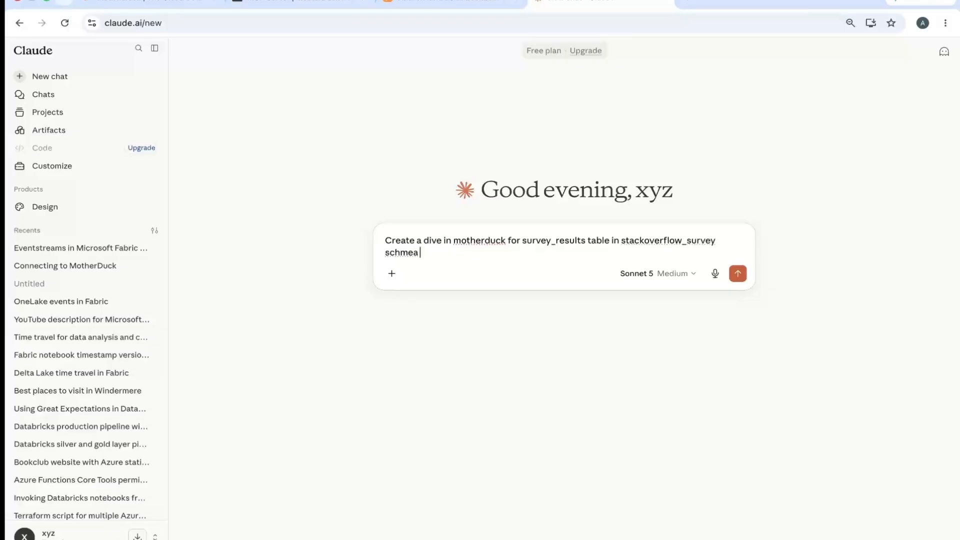
pyautogui.press('BackSpace')
pyautogui.write('ma in')
pyautogui.click(460, 2)
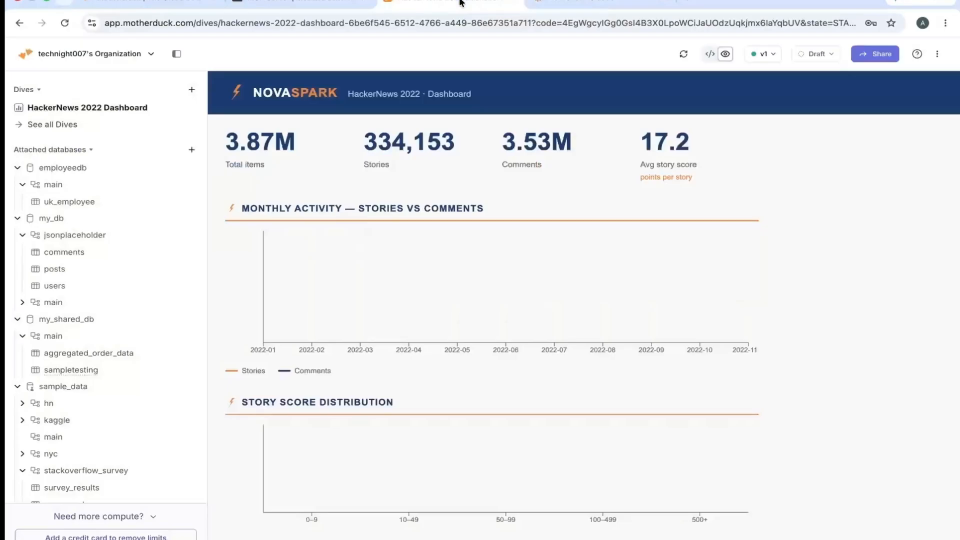
pyautogui.click(579, 2)
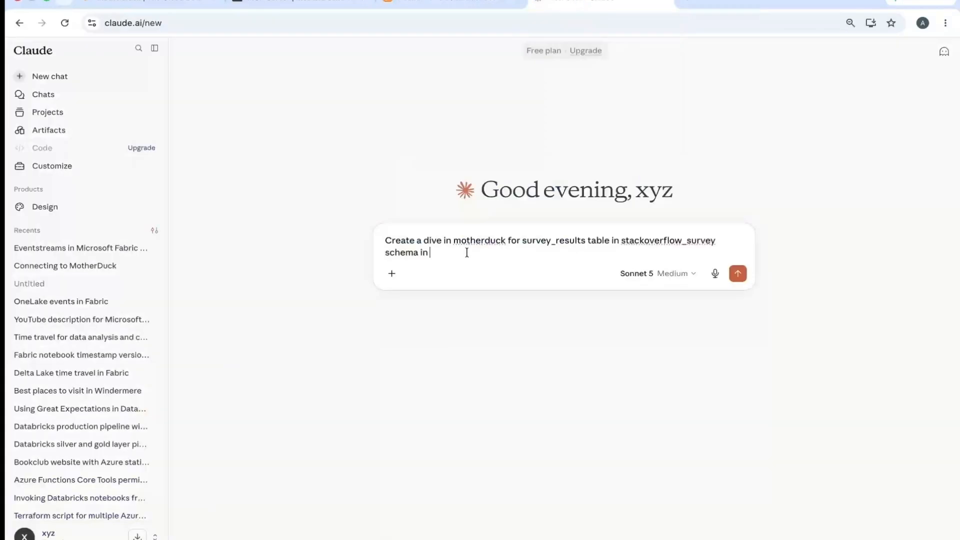
pyautogui.write('ample d_data database')
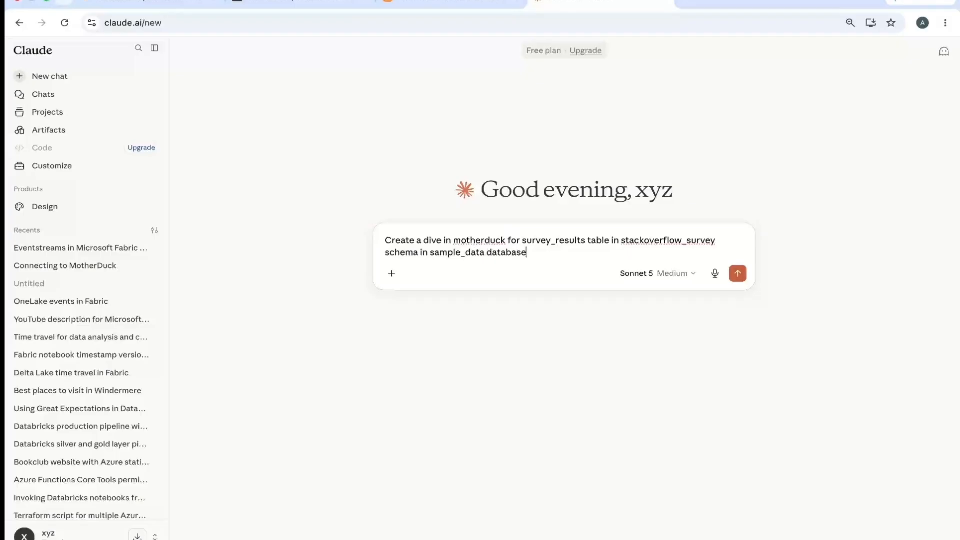
# Step: In MotherDuck, query the survey_results table in a new notebook and look through the generated query down to its result rows
pyautogui.click(445, 4)
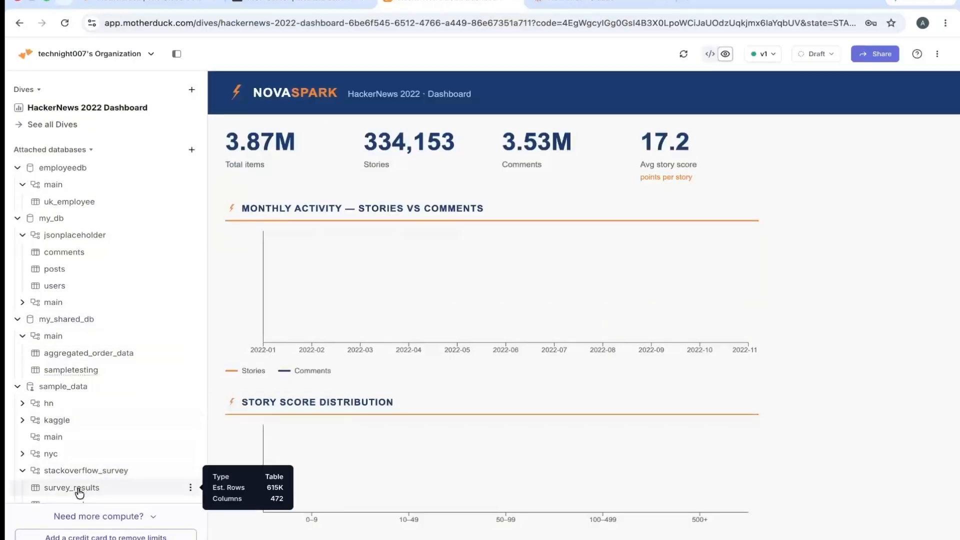
pyautogui.click(122, 487)
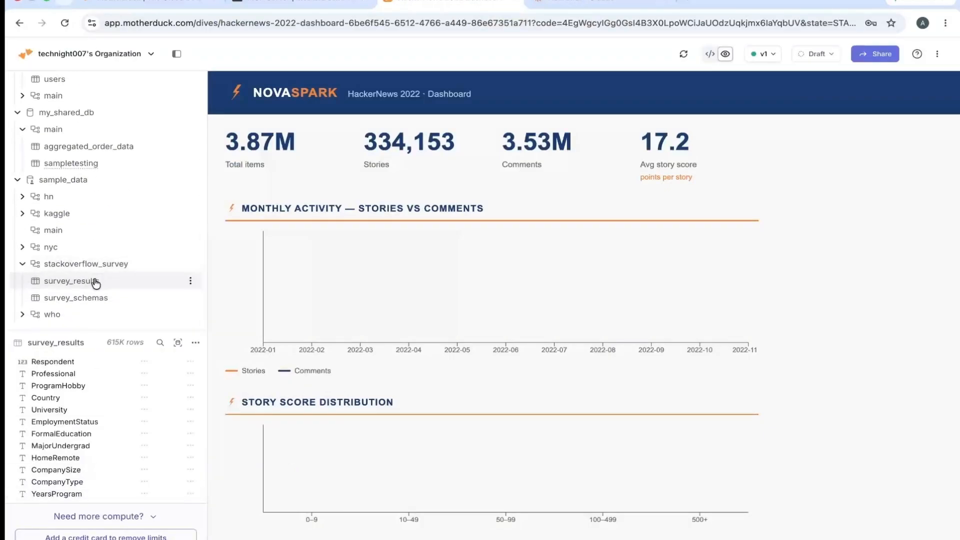
pyautogui.click(191, 282)
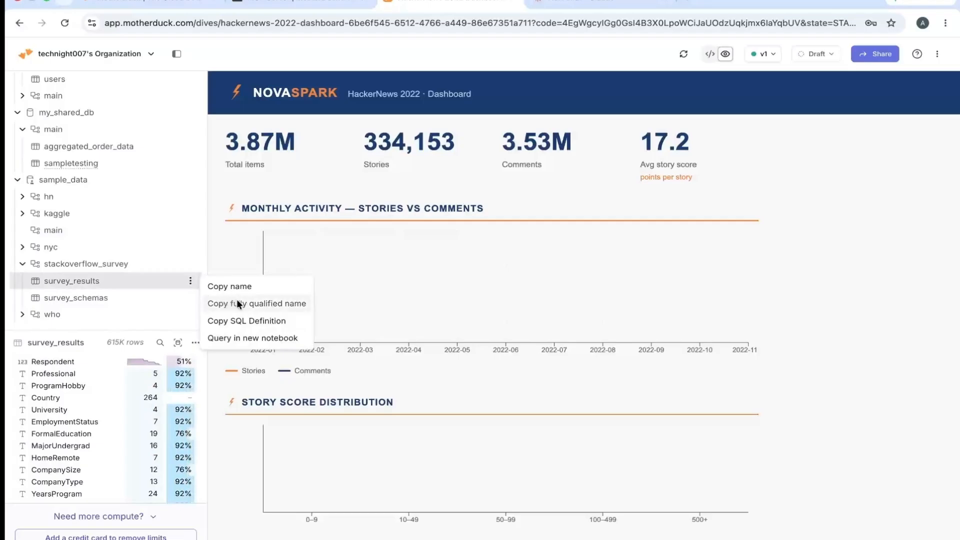
pyautogui.click(239, 338)
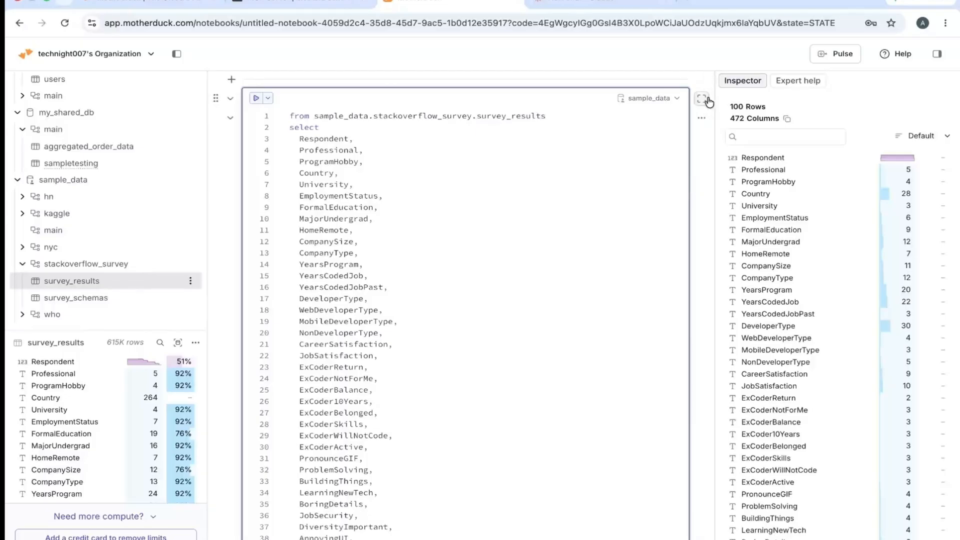
pyautogui.moveTo(710, 95); pyautogui.dragTo(695, 350)
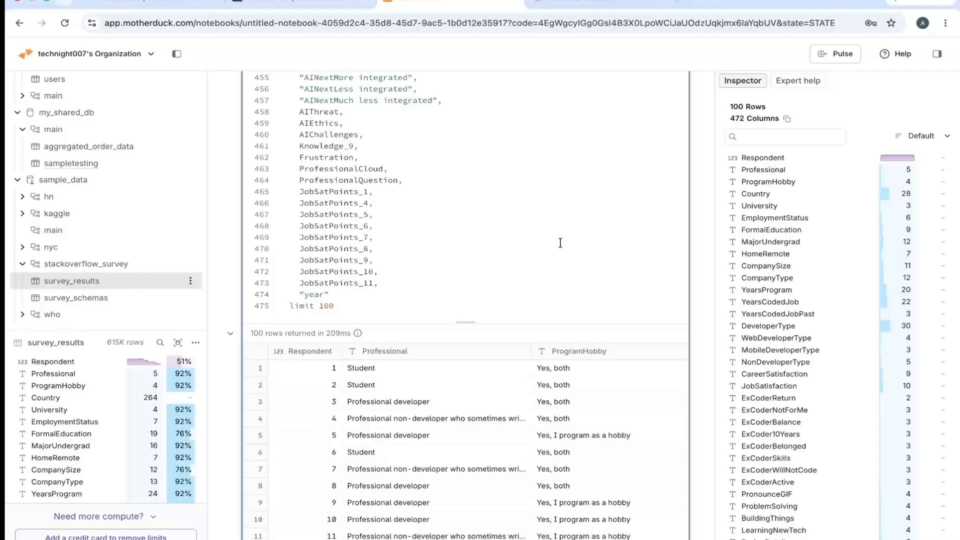
# Step: Return to the Claude chat, add "and show me trends." to the prompt, and send it
pyautogui.click(560, 8)
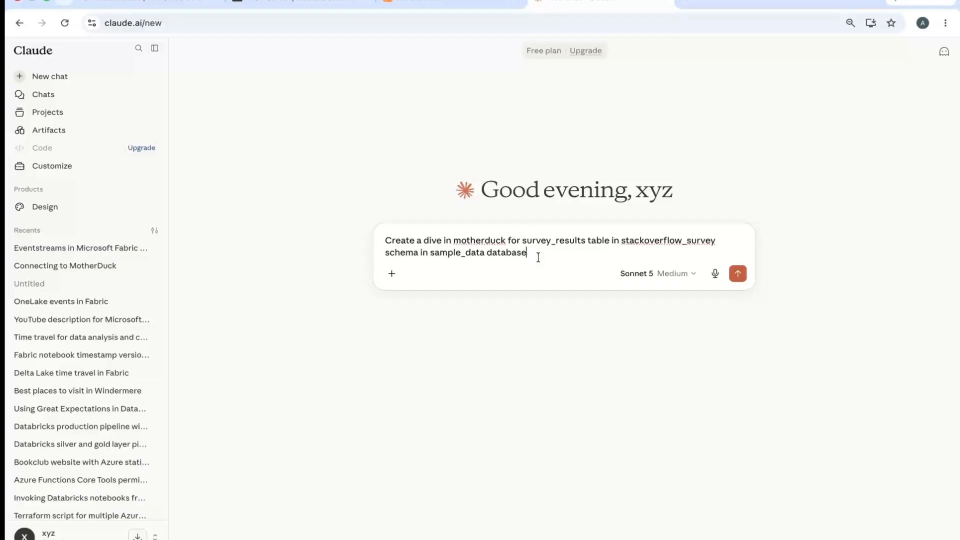
pyautogui.write('and show me trends.')
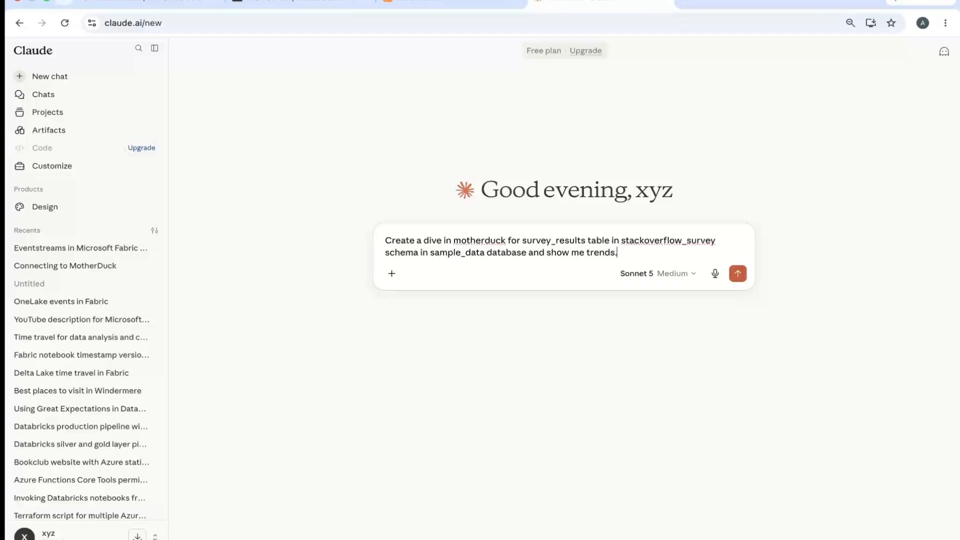
pyautogui.press('Return')
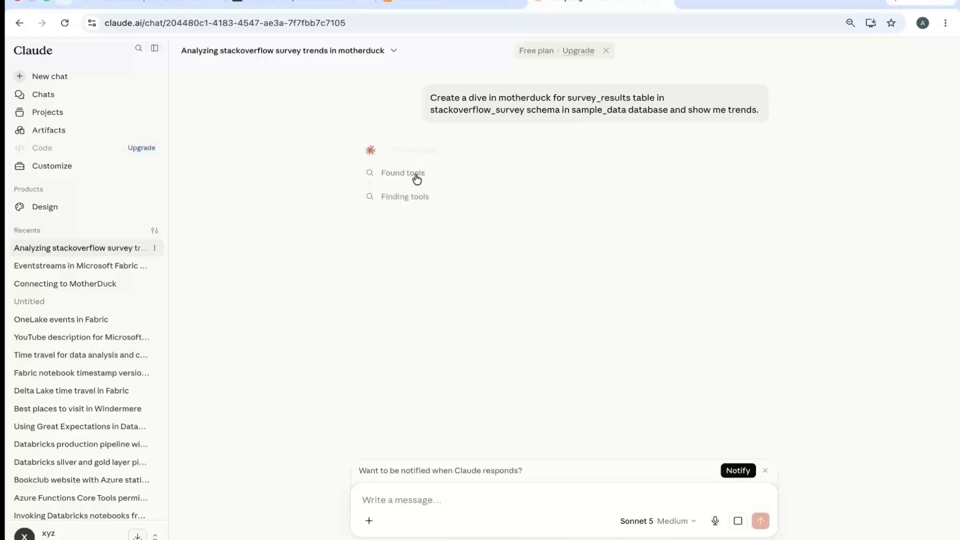
# Step: Examine the request and response details of both tool searches in Claude's reply, collapsing each again
pyautogui.click(415, 175)
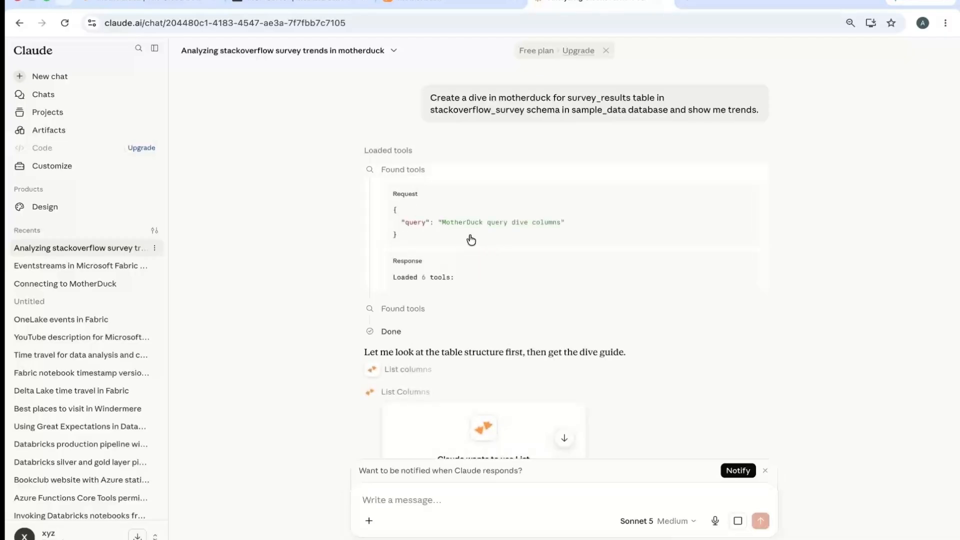
pyautogui.click(423, 173)
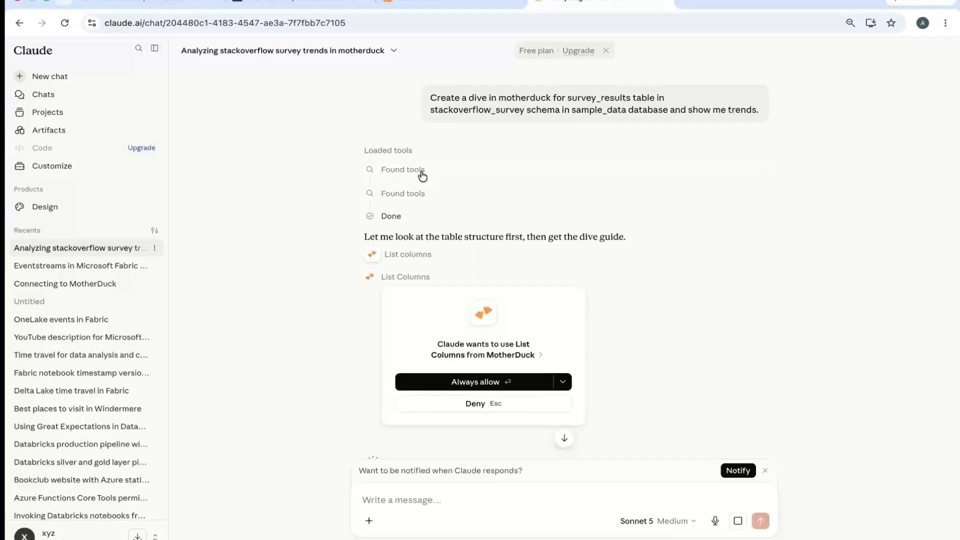
pyautogui.click(399, 196)
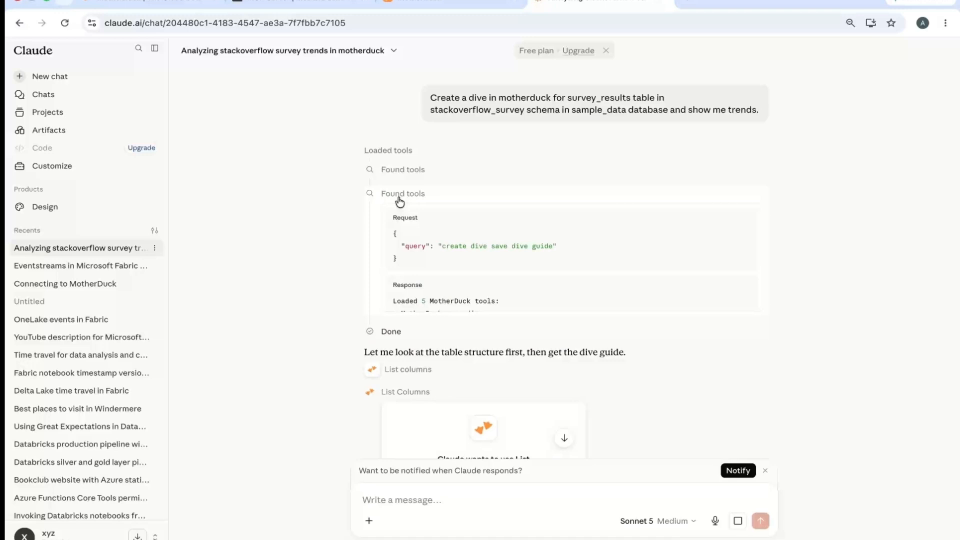
pyautogui.click(399, 197)
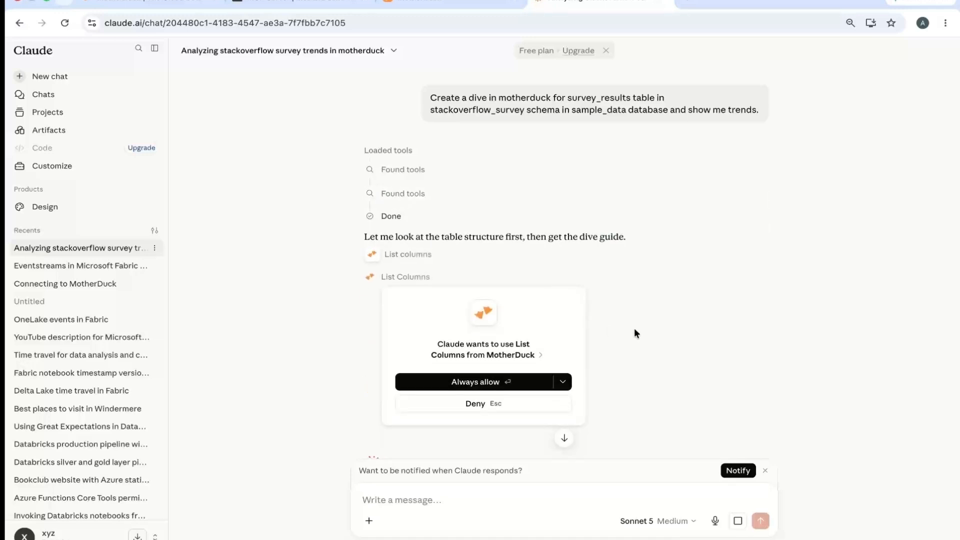
# Step: Always allow Claude to use MotherDuck's List Columns and MotherDuck Query tools, and revisit the survey_results notebook while Claude works
pyautogui.click(476, 382)
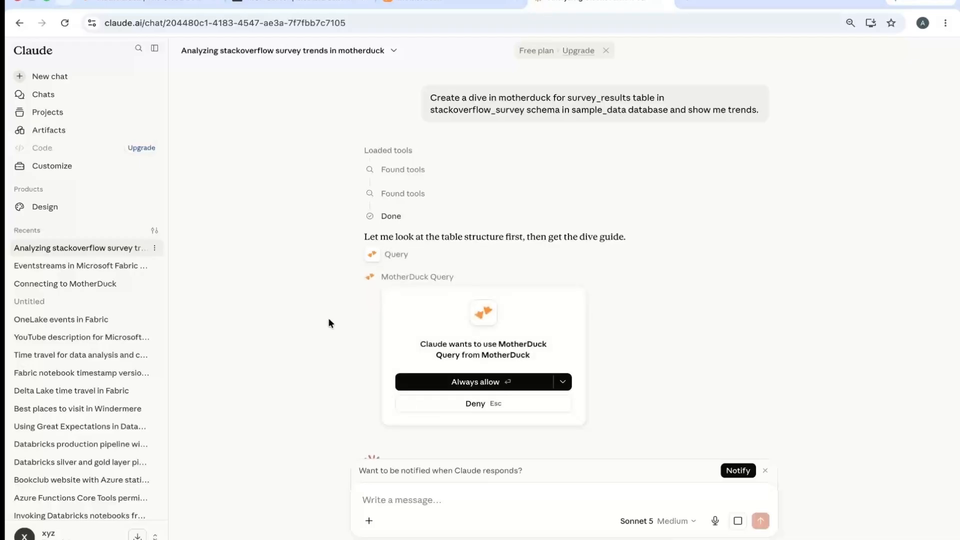
pyautogui.click(476, 382)
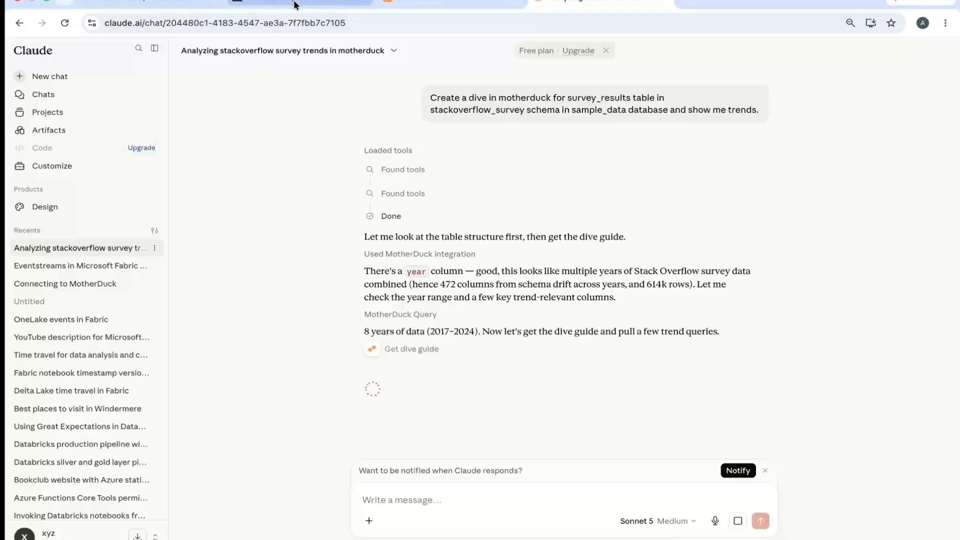
pyautogui.click(430, 4)
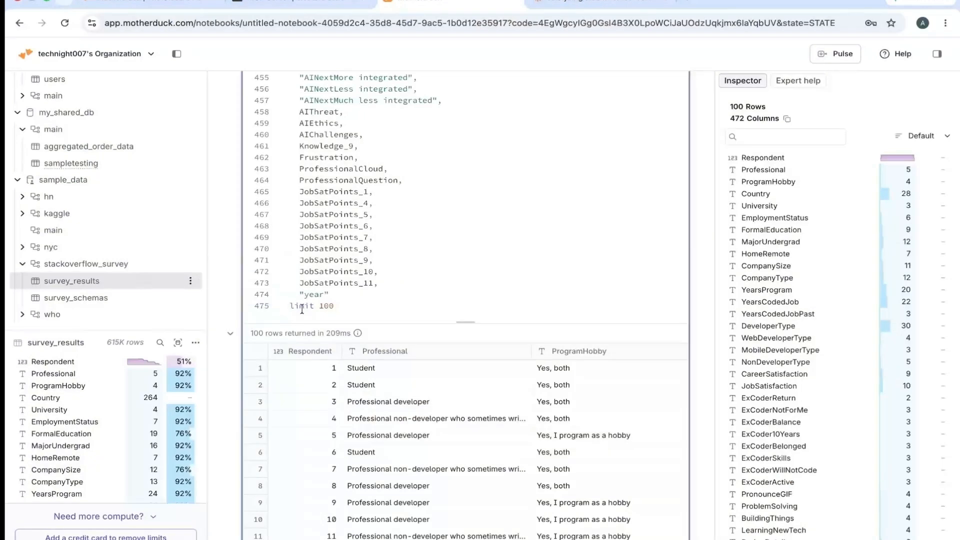
pyautogui.click(600, 4)
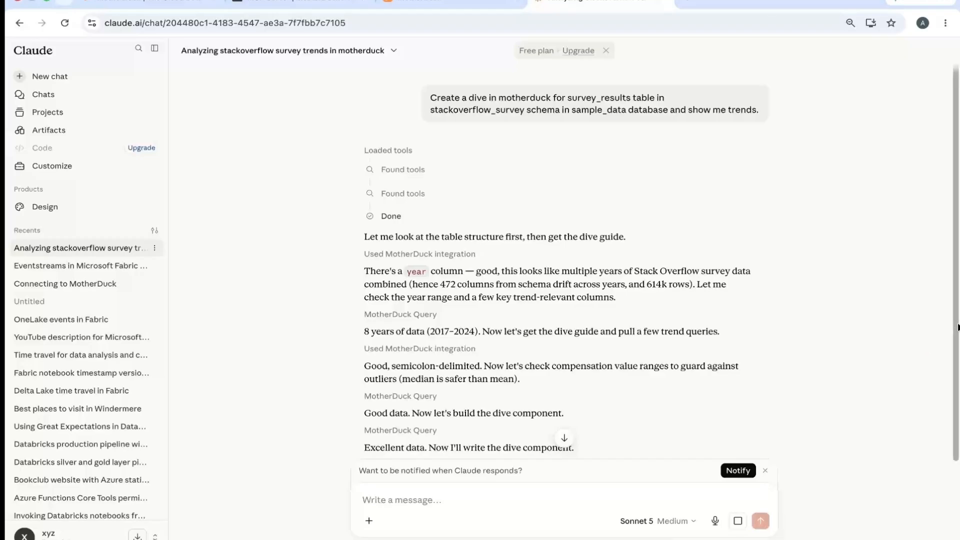
# Step: Check Claude's progress on the dive component and view the list of other available models without switching
pyautogui.scroll(-3, 956, 328)
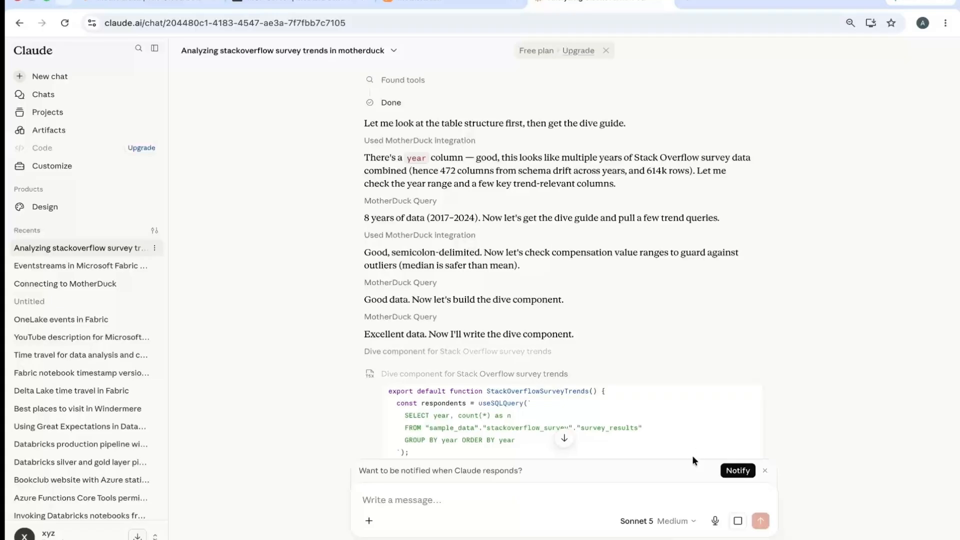
pyautogui.click(692, 522)
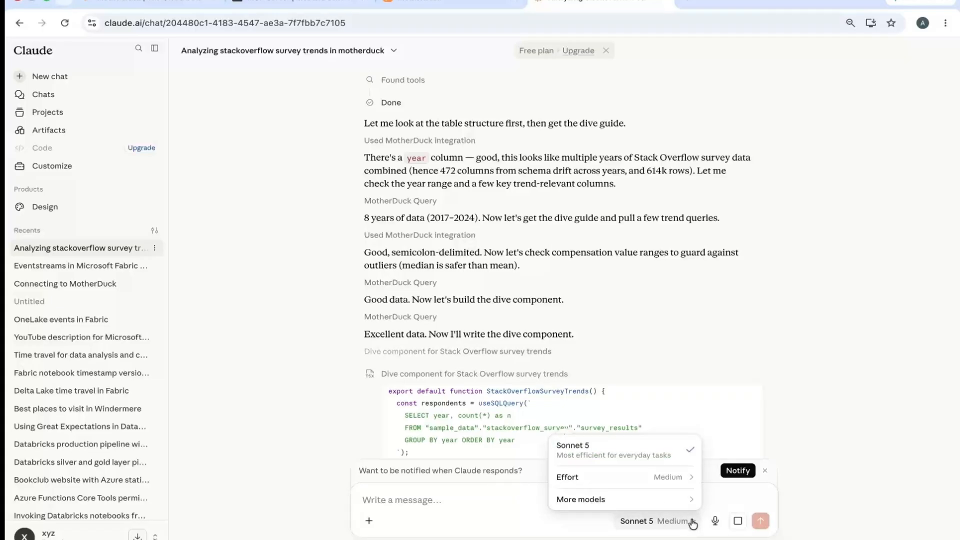
pyautogui.moveTo(692, 498)
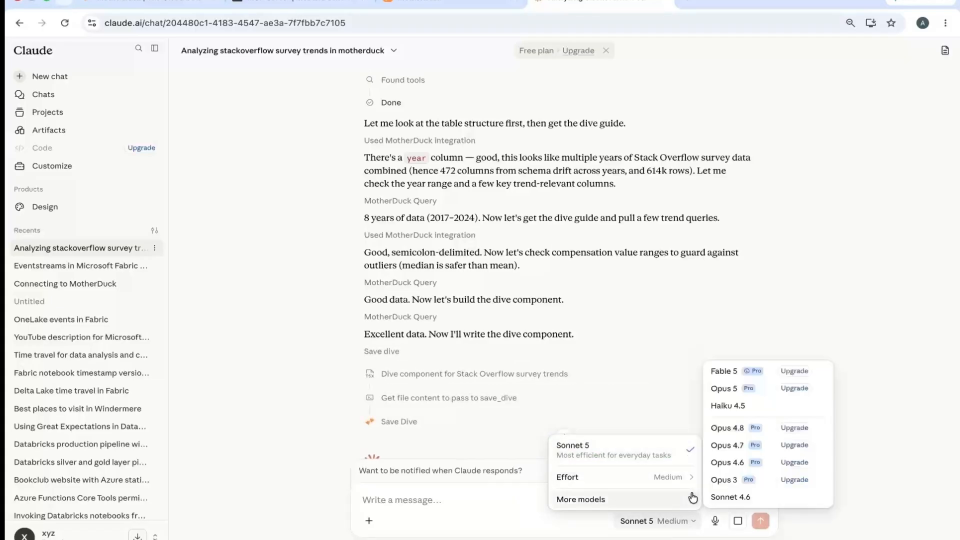
pyautogui.click(799, 310)
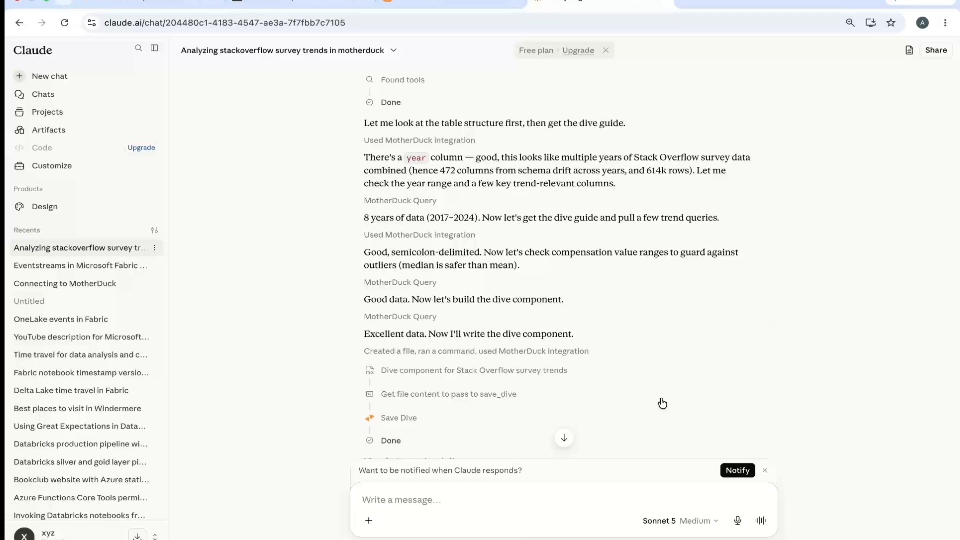
# Step: Go to the end of Claude's reply and open the full Stack Overflow survey trends dive in MotherDuck, accepting the external link
pyautogui.click(565, 439)
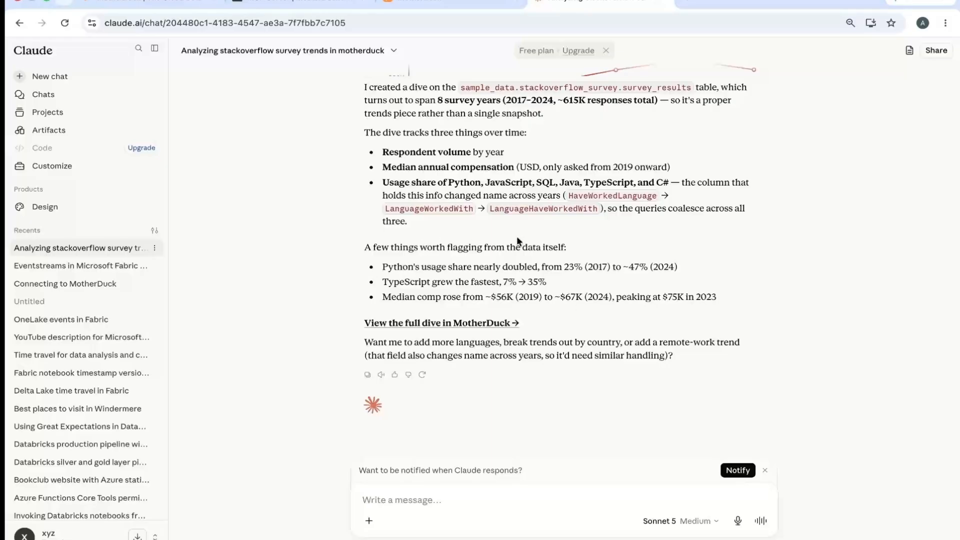
pyautogui.click(428, 323)
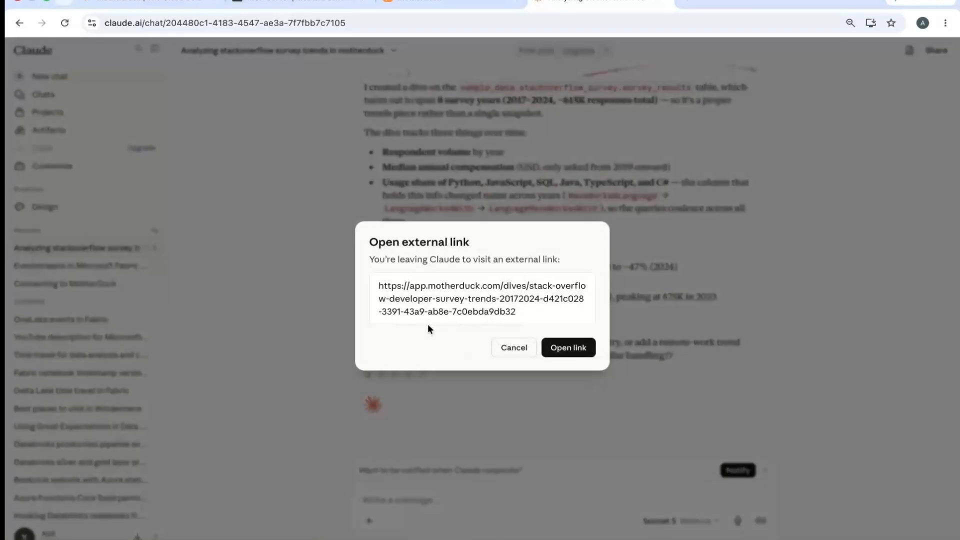
pyautogui.click(568, 347)
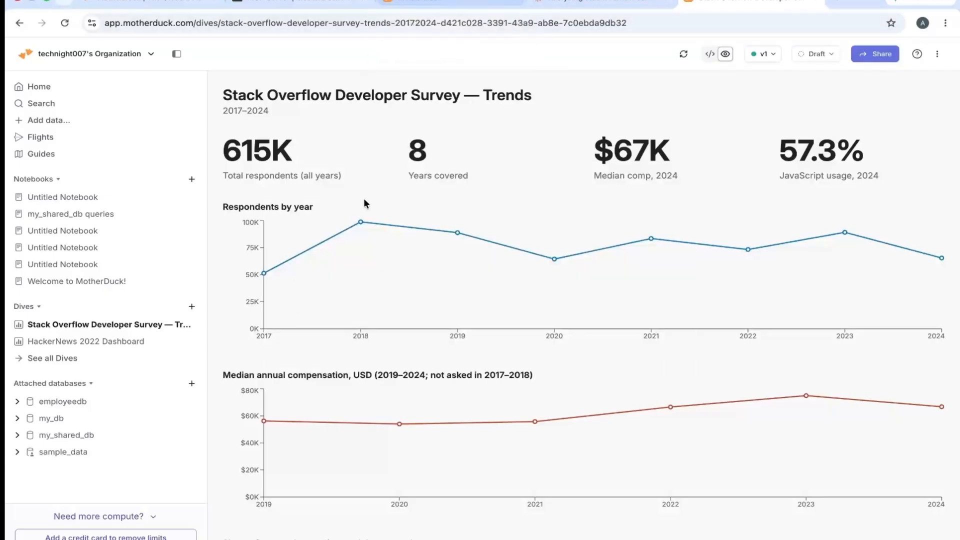
pyautogui.click(361, 225)
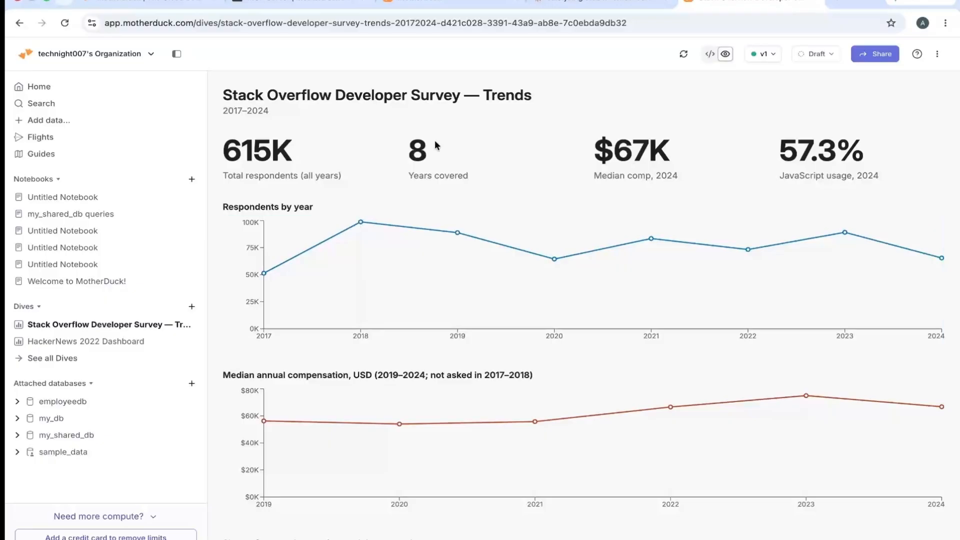
# Step: Return to the survey trends chat in Claude and draft the message "apply a slicer for year in dive"
pyautogui.click(512, 5)
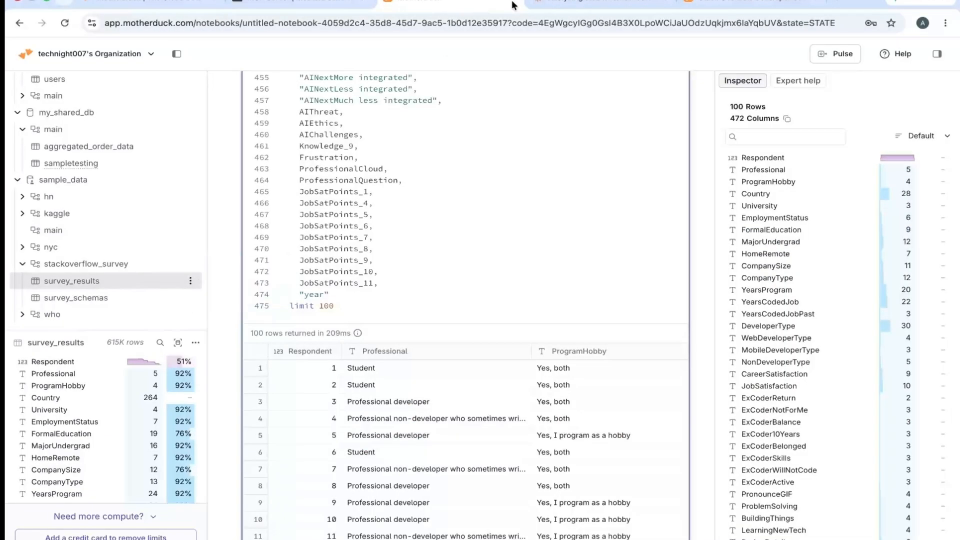
pyautogui.click(570, 6)
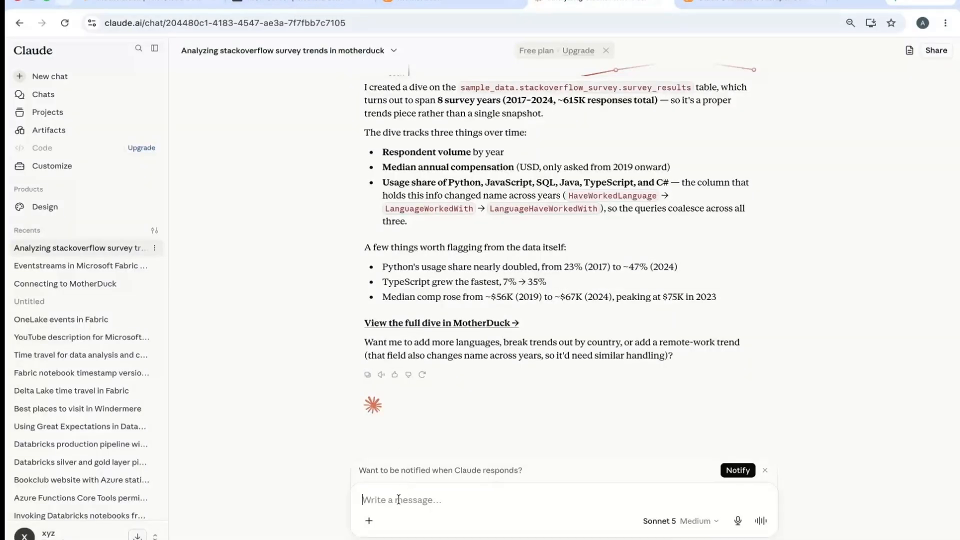
pyautogui.write('ap')
pyautogui.write('ply a slive')
pyautogui.write('cer fpr')
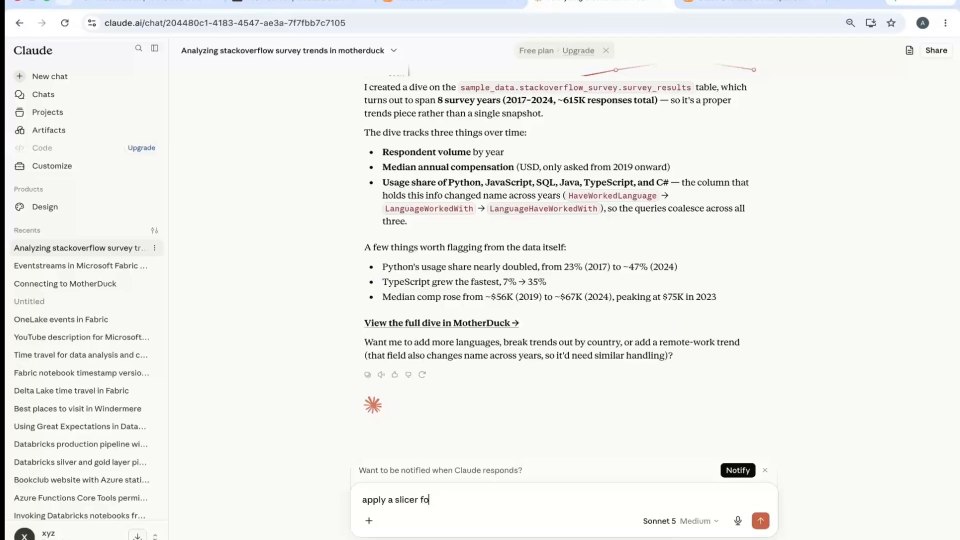
pyautogui.write(' year in dive')
pyautogui.click(439, 500)
pyautogui.press('BackSpace')
pyautogui.press('BackSpace')
pyautogui.press('BackSpace')
pyautogui.press('BackSpace')
pyautogui.write('or')
# Step: Check the dive in MotherDuck and extend the draft message in Claude with "and also apply branding guidelines"
pyautogui.click(502, 502)
pyautogui.write('and')
pyautogui.click(735, 5)
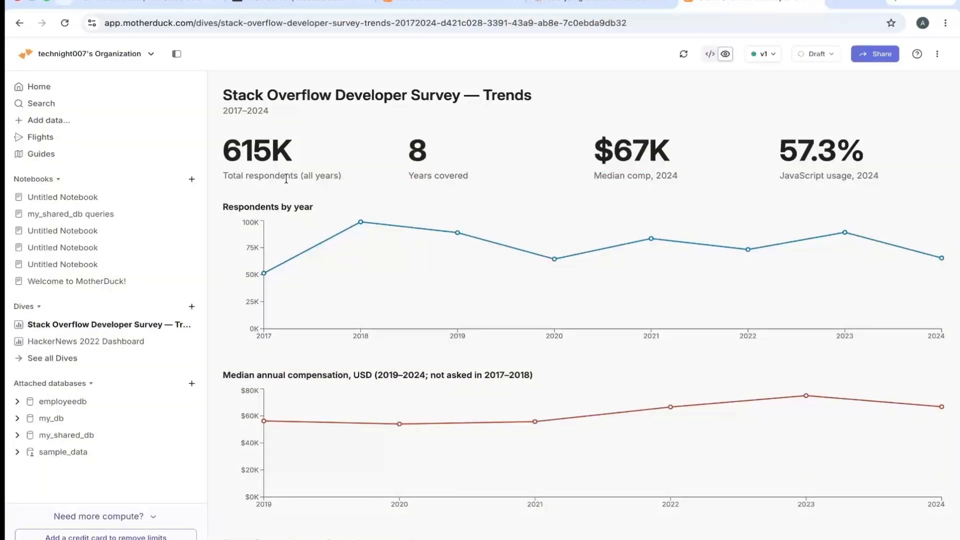
pyautogui.click(600, 2)
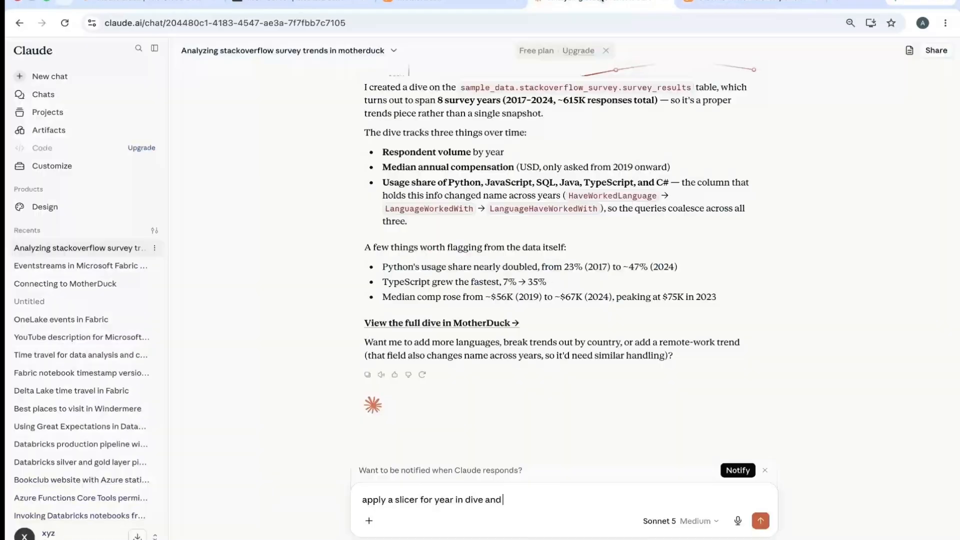
pyautogui.press('BackSpace')
pyautogui.press('BackSpace')
pyautogui.write('apply')
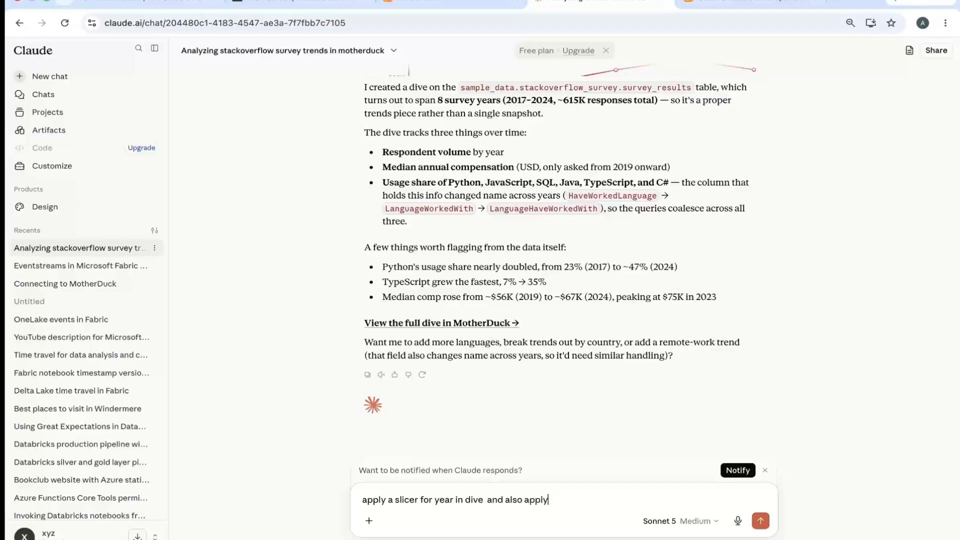
pyautogui.write(' branding guidelines')
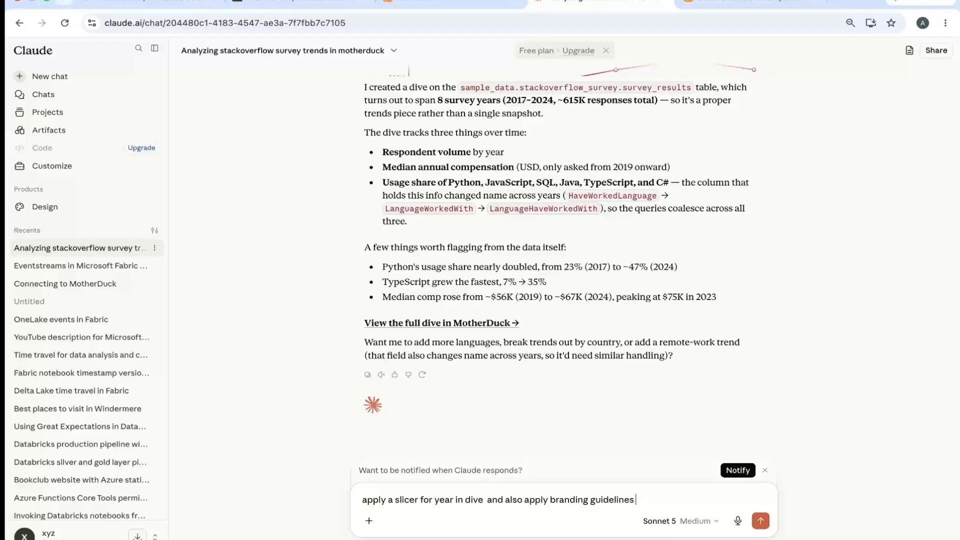
# Step: In a new Claude chat, request "create a branding guidelines for a market research company called ResearchTeam that works in UK", and review and download the document
pyautogui.hotkey('ctrl', 't')
pyautogui.write('clau')
pyautogui.press('Return')
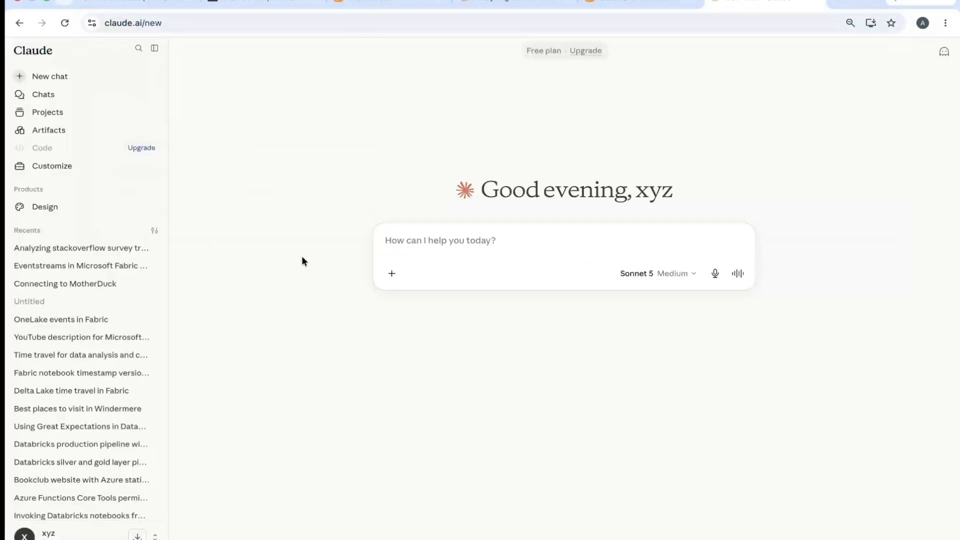
pyautogui.write('create a brandi')
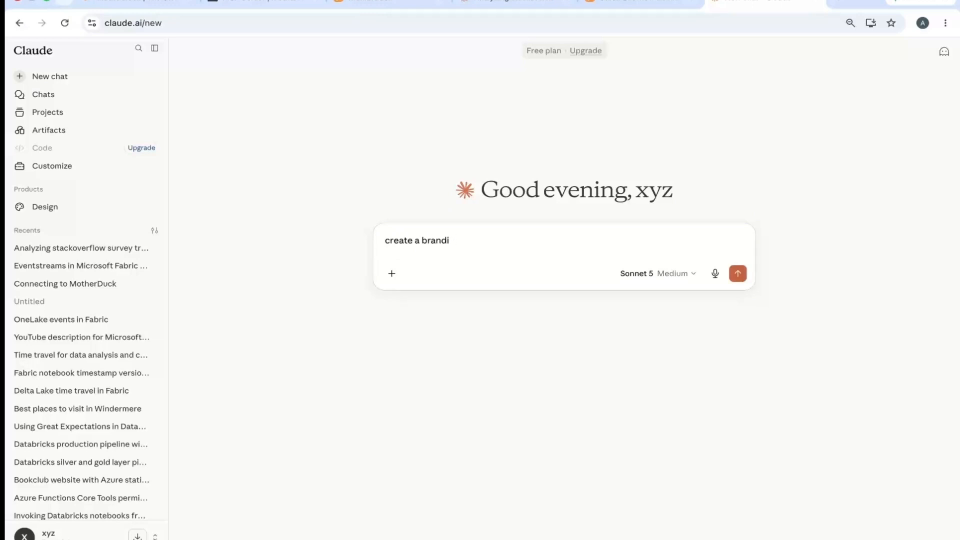
pyautogui.write('on gui')
pyautogui.write('delines fdor')
pyautogui.write('ore')
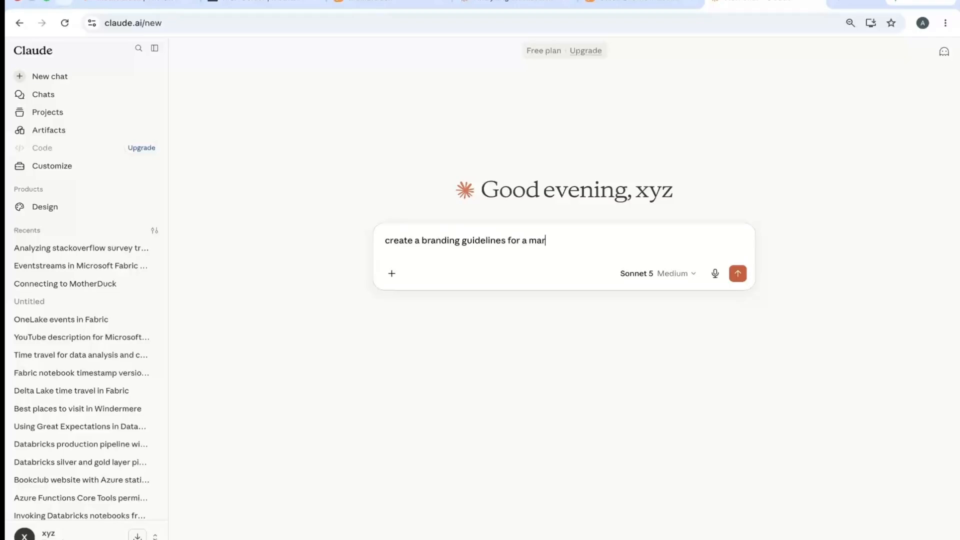
pyautogui.write(' a market research company called Research')
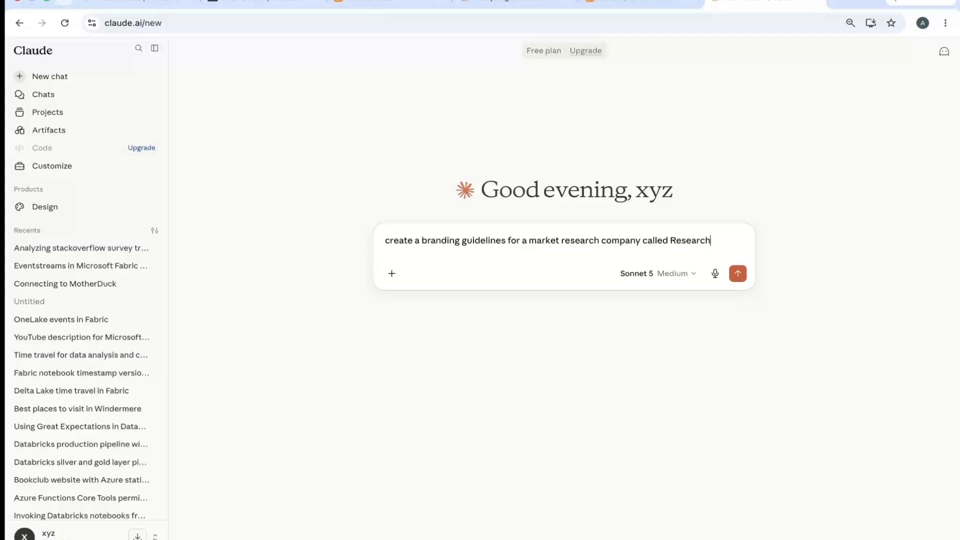
pyautogui.write('Team that works in UK')
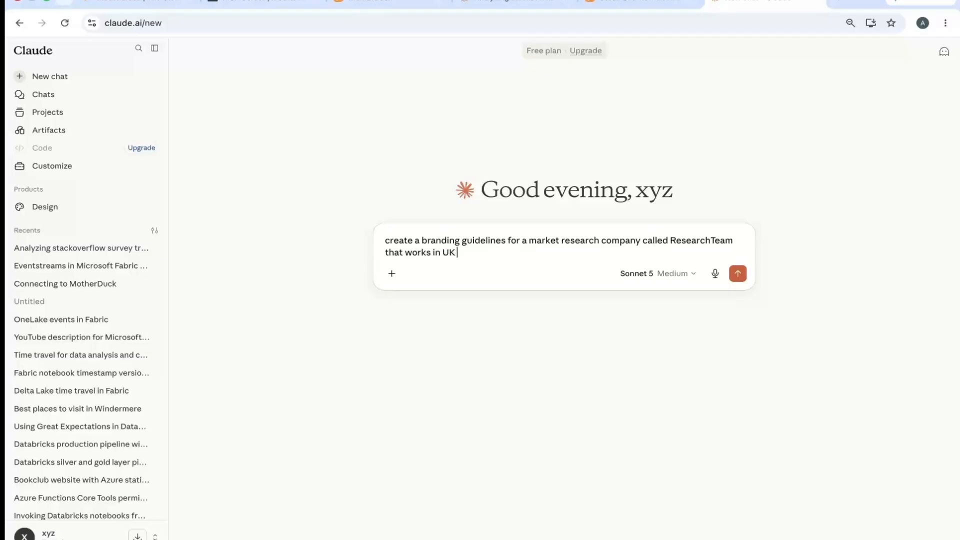
pyautogui.press('Return')
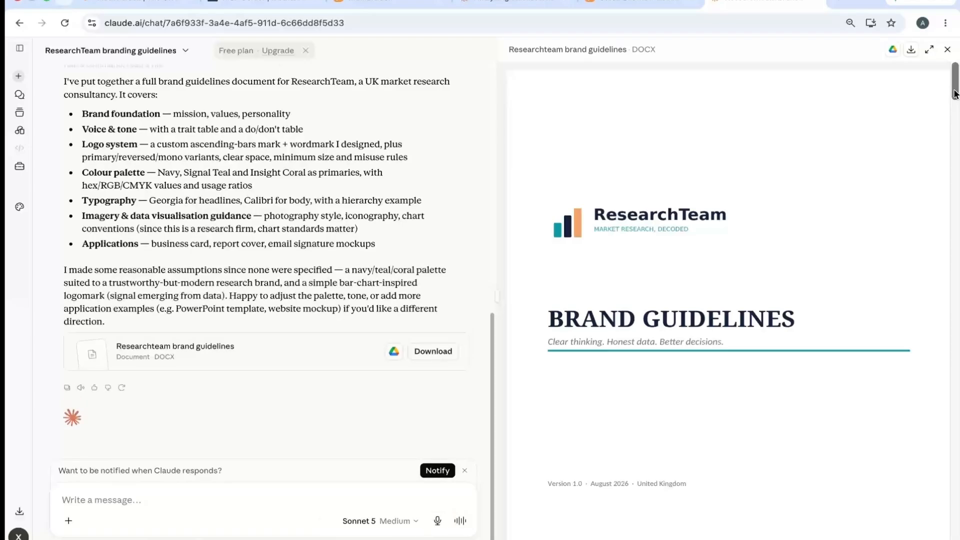
pyautogui.moveTo(954, 96); pyautogui.dragTo(927, 62)
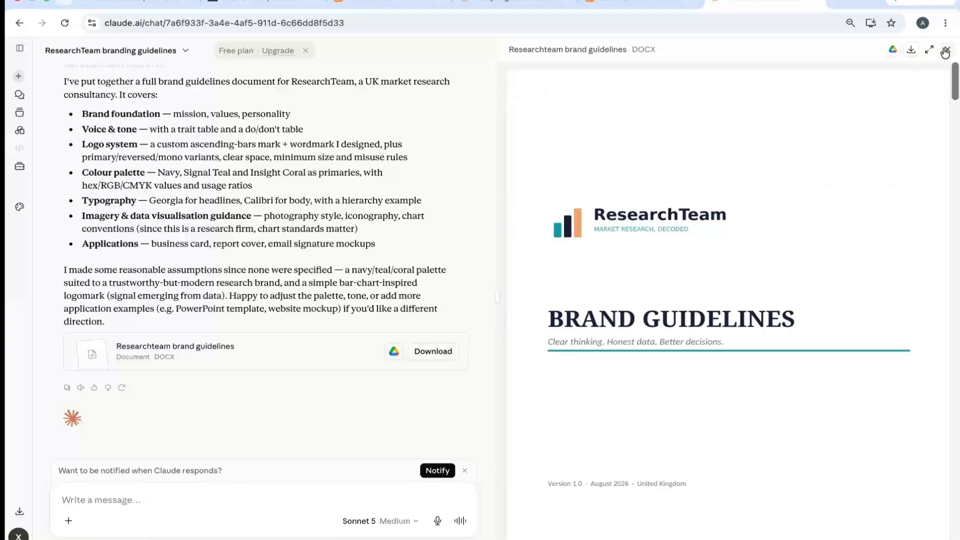
pyautogui.click(947, 50)
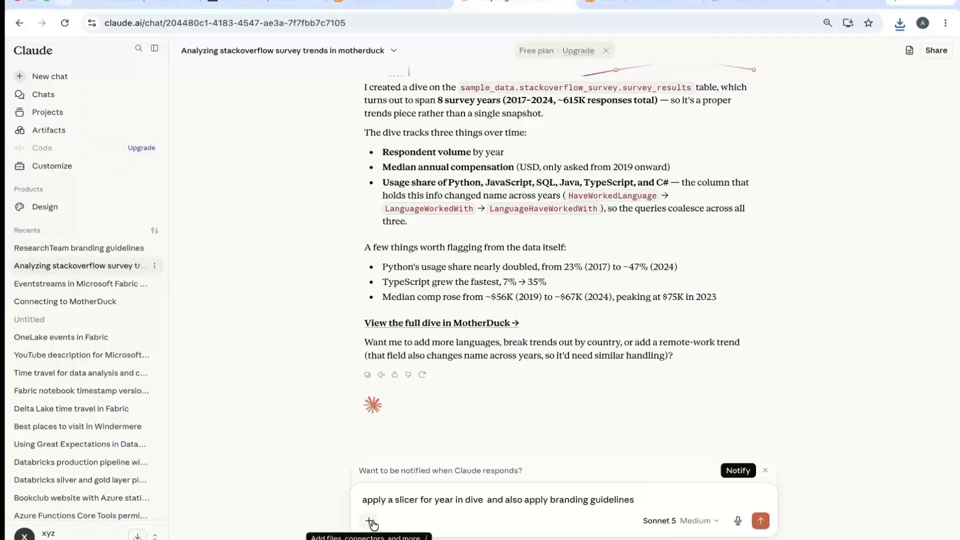
# Step: Attach ResearchTeam_Brand_Guidelines.docx from Downloads to the drafted survey dive message, finish it with "as attached" and send it
pyautogui.click(369, 521)
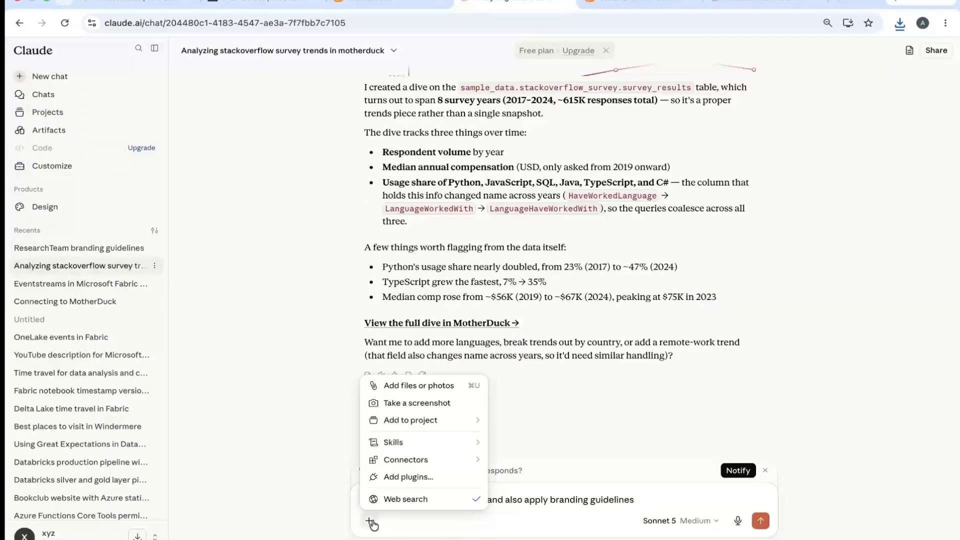
pyautogui.click(412, 386)
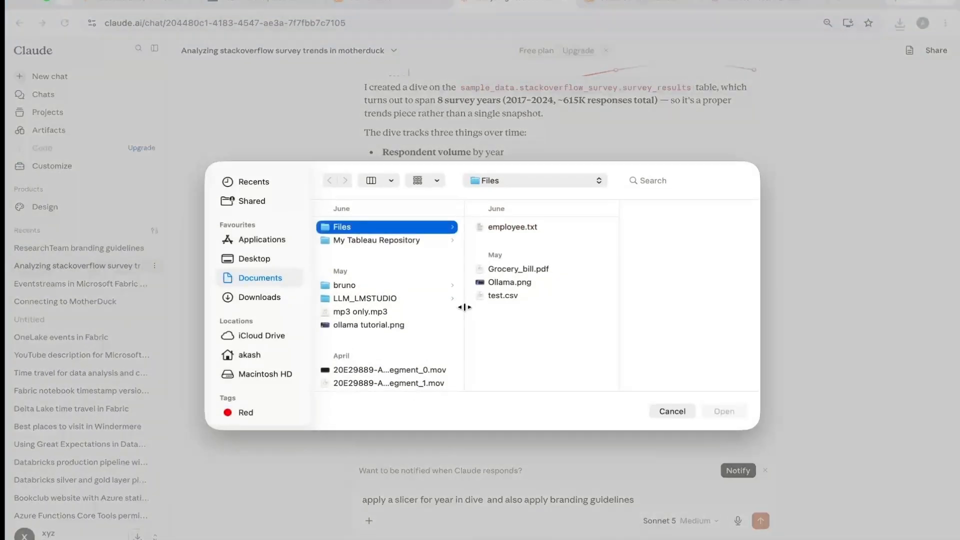
pyautogui.click(262, 301)
pyautogui.click(413, 326)
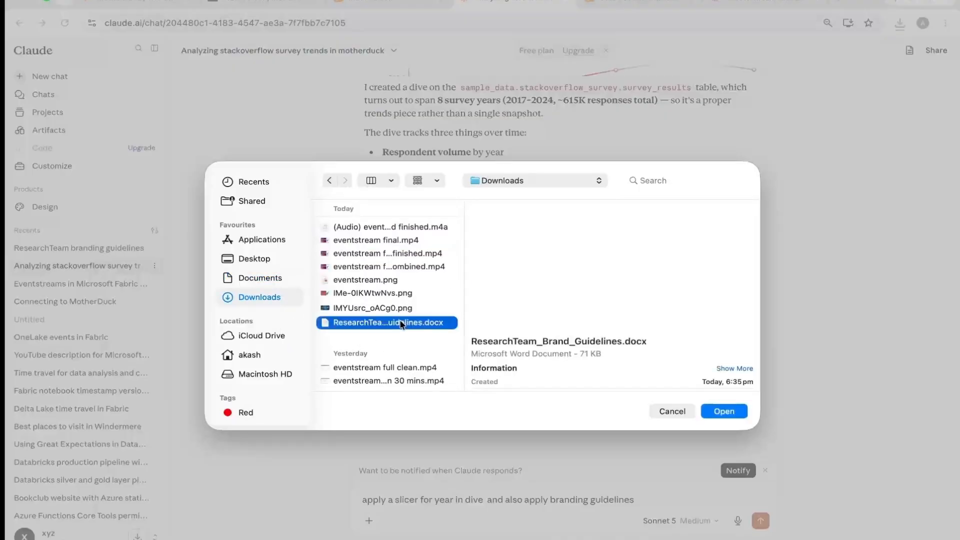
pyautogui.click(717, 415)
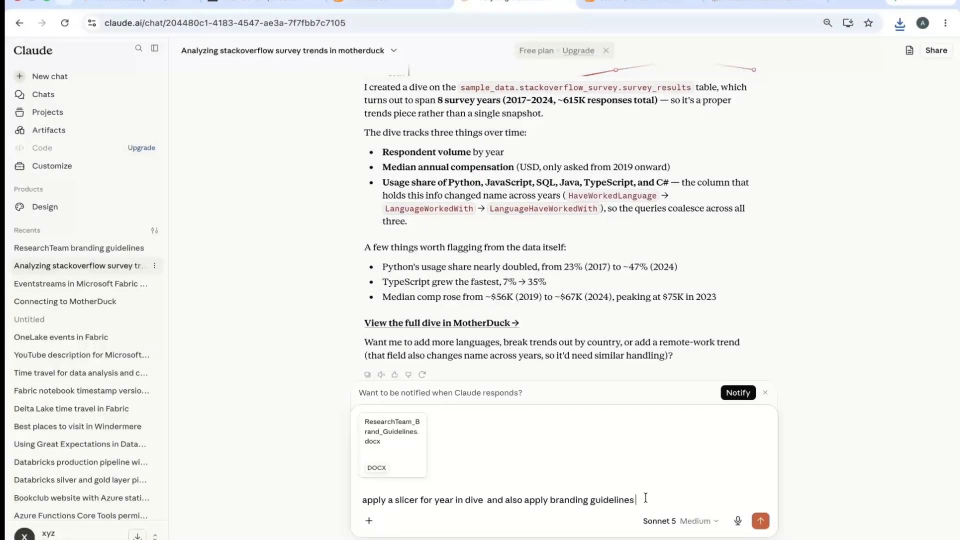
pyautogui.write('tcthe')
pyautogui.press('Return')
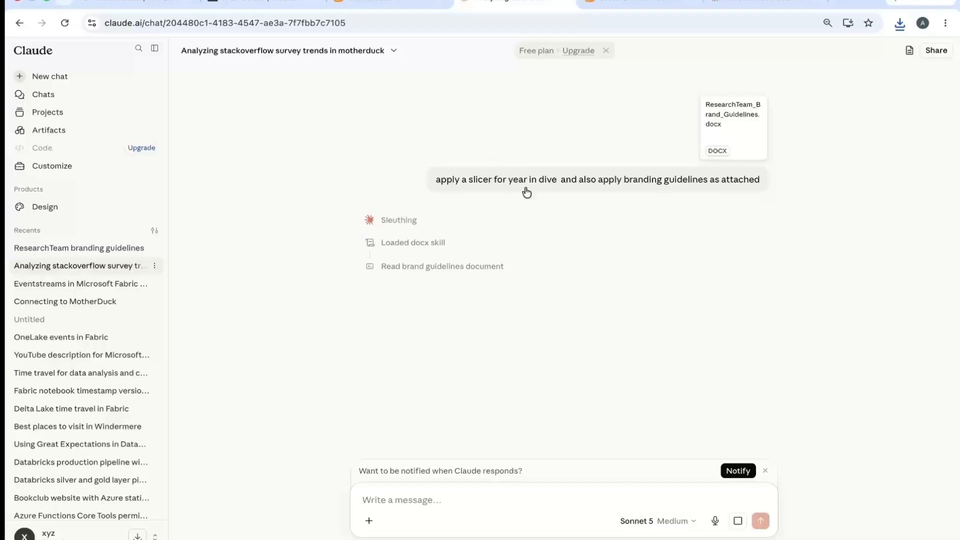
# Step: Inspect the loaded docx skill and the brand guidelines reading command in Claude's reply, and check the dive in MotherDuck
pyautogui.click(423, 243)
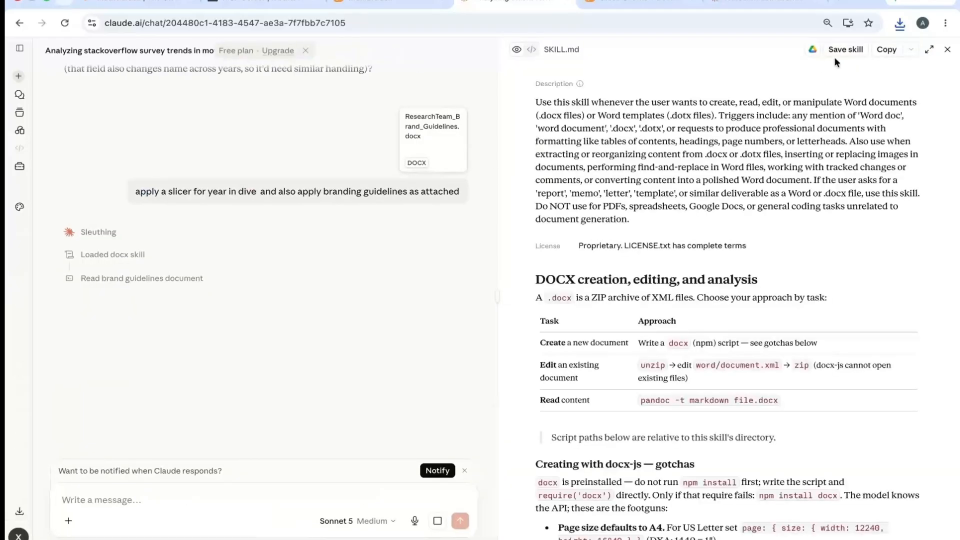
pyautogui.click(947, 49)
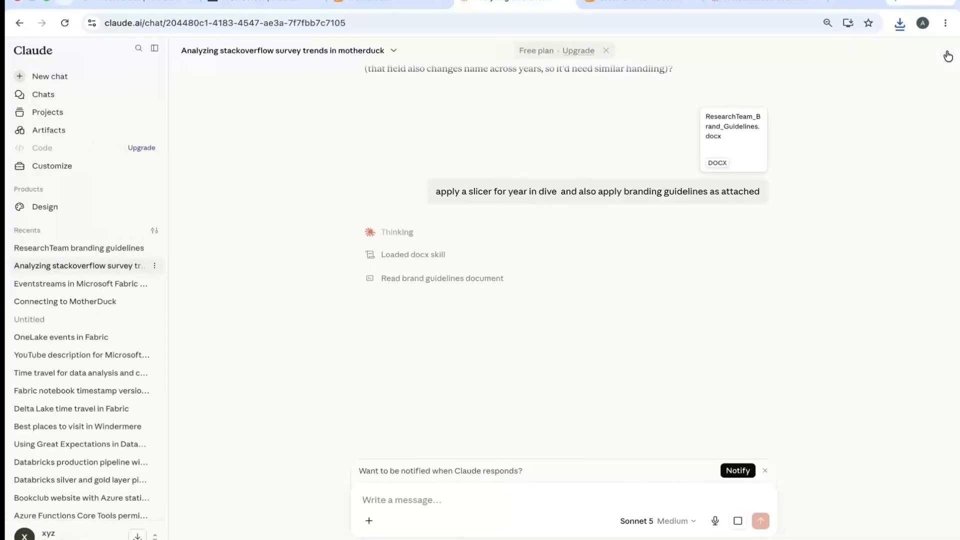
pyautogui.click(418, 278)
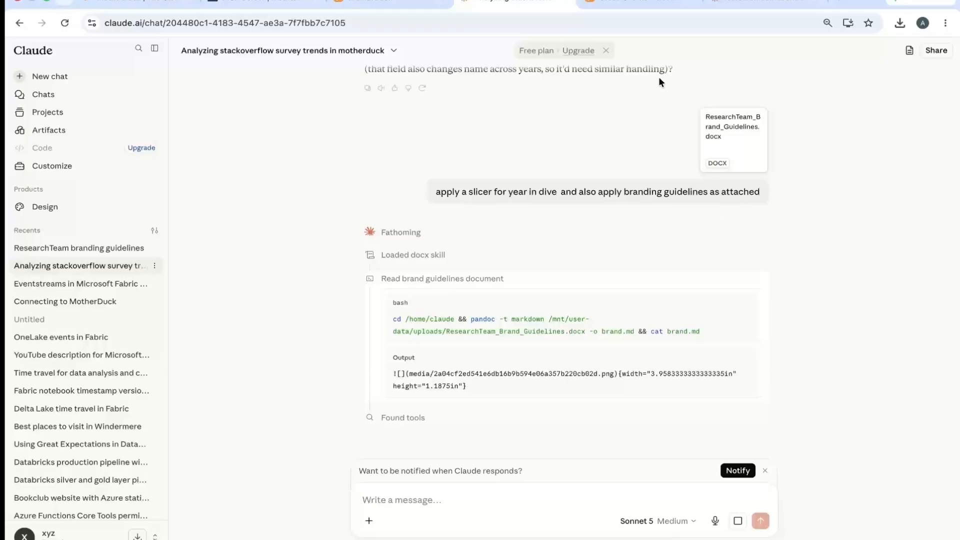
pyautogui.click(639, 2)
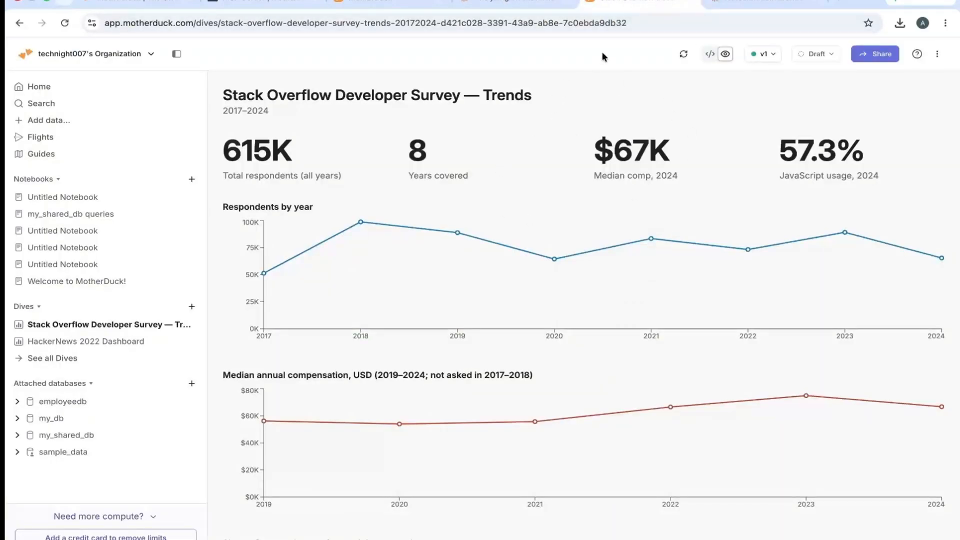
# Step: Return to Claude's latest progress and try to preview the file of the rebranded dive with year slicer, closing the preview again
pyautogui.click(515, 3)
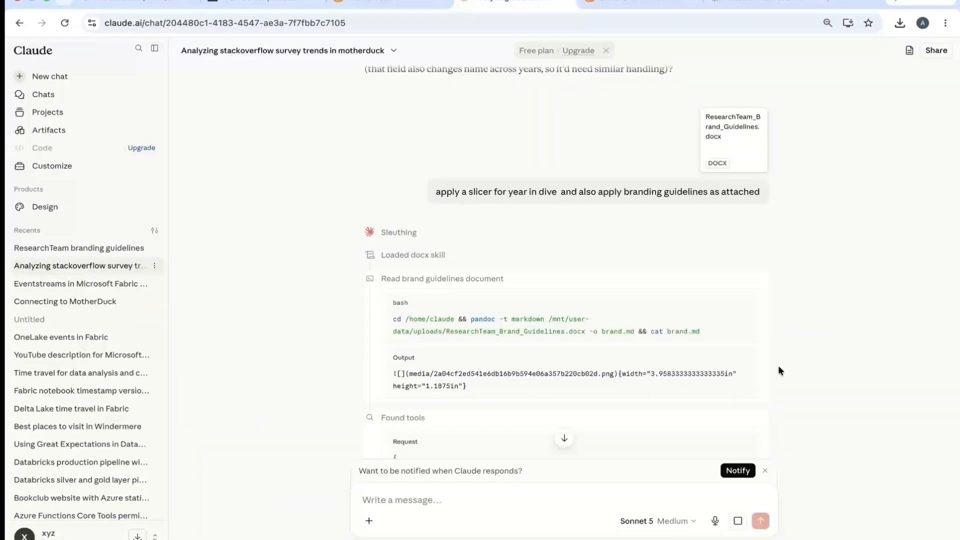
pyautogui.click(565, 439)
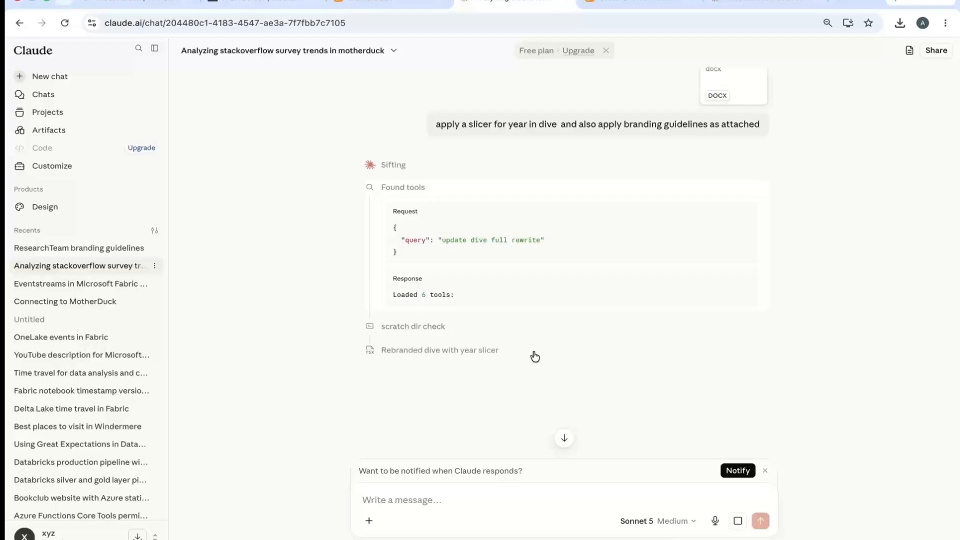
pyautogui.click(423, 353)
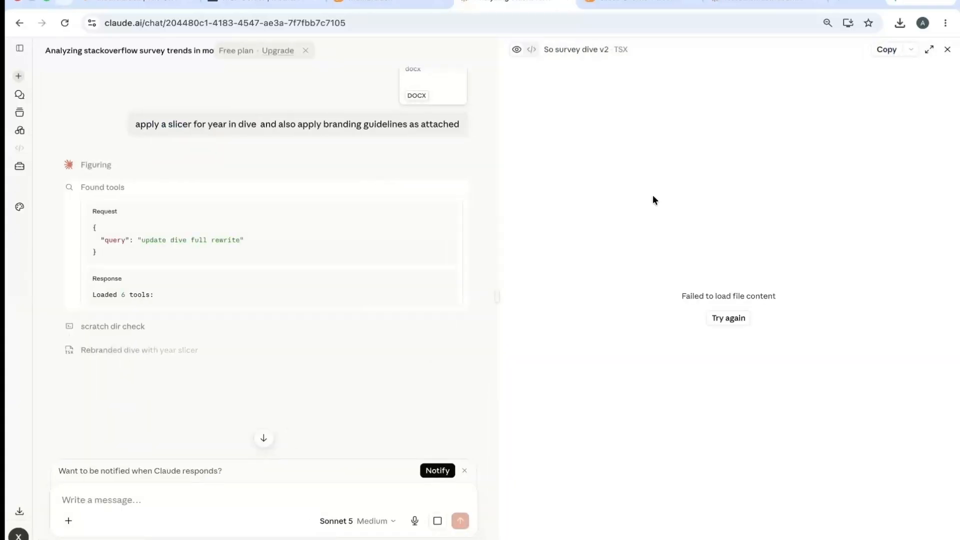
pyautogui.click(947, 49)
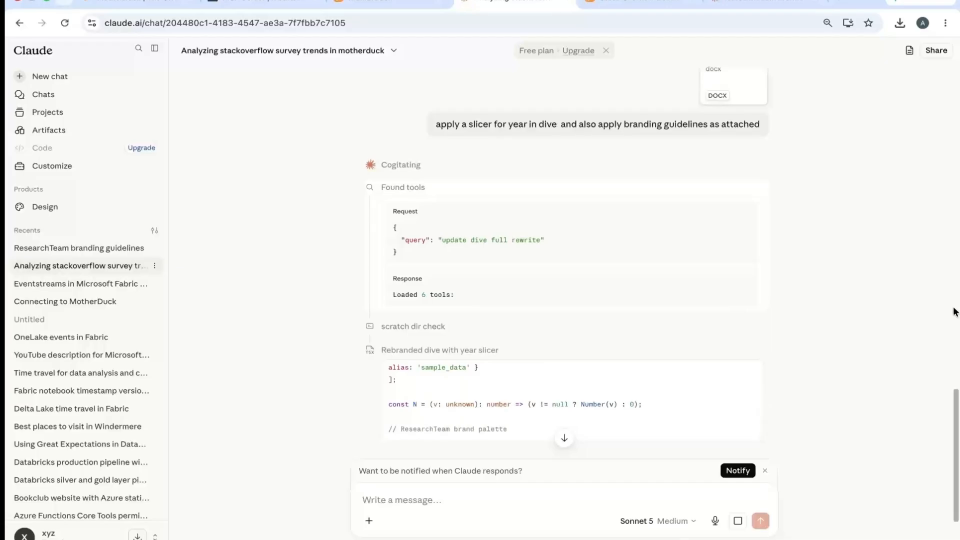
# Step: Always allow Claude to use MotherDuck's Update Dive tool and look at the details of that call
pyautogui.moveTo(956, 410); pyautogui.dragTo(956, 451)
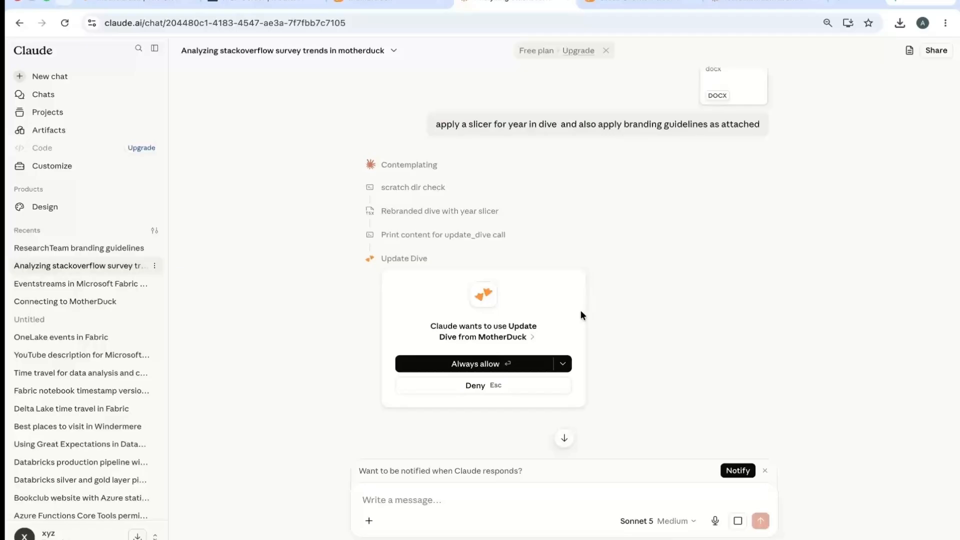
pyautogui.click(483, 365)
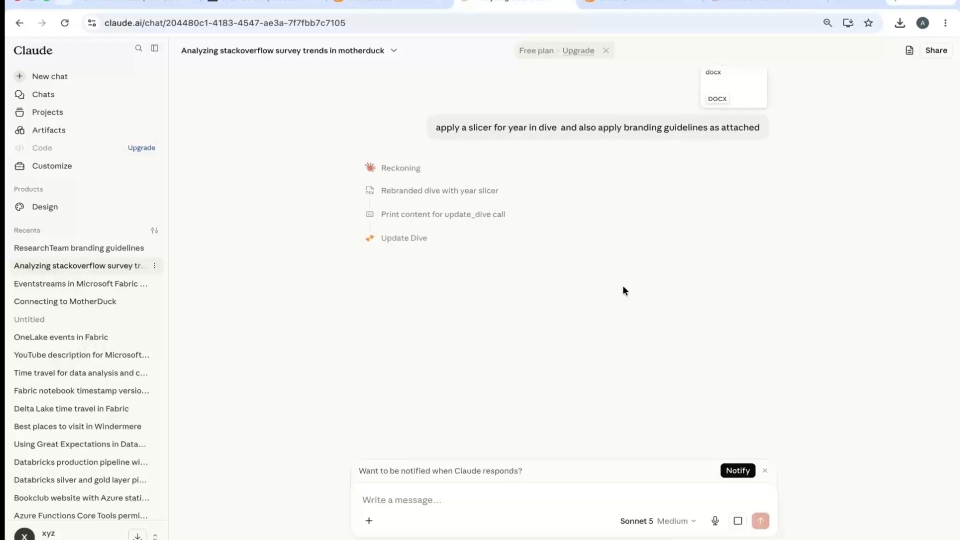
pyautogui.click(401, 240)
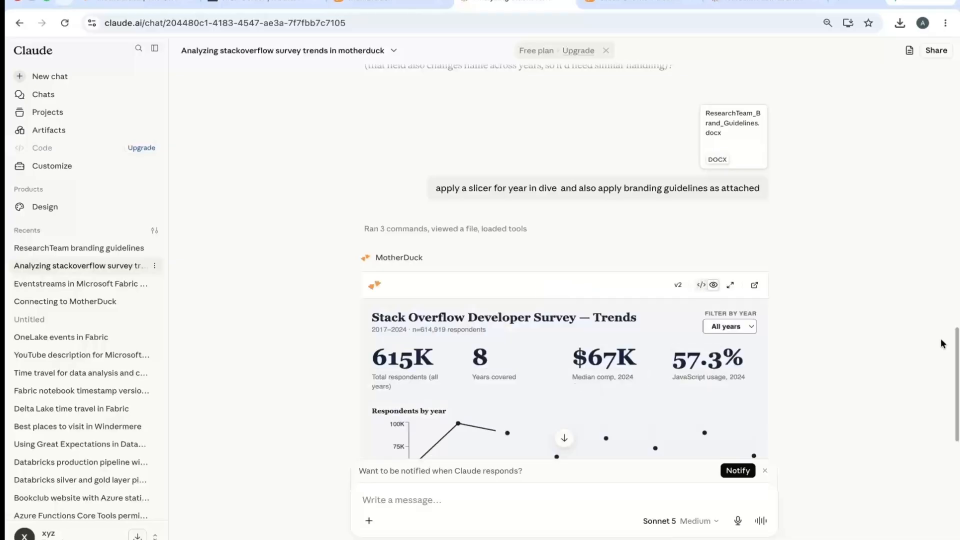
# Step: Go to the end of Claude's reply, open the updated dive in MotherDuck through the external link, and list its versions
pyautogui.scroll(-10, 956, 352)
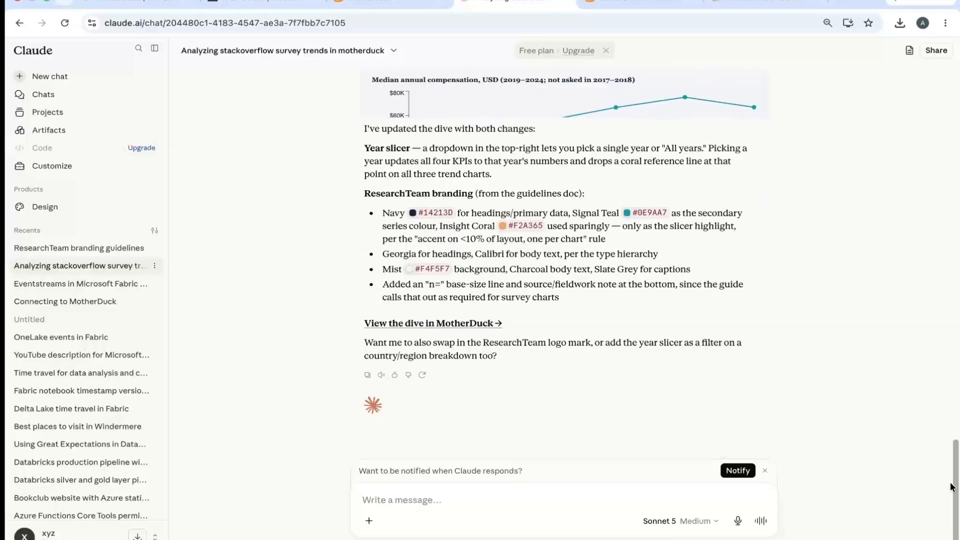
pyautogui.click(437, 324)
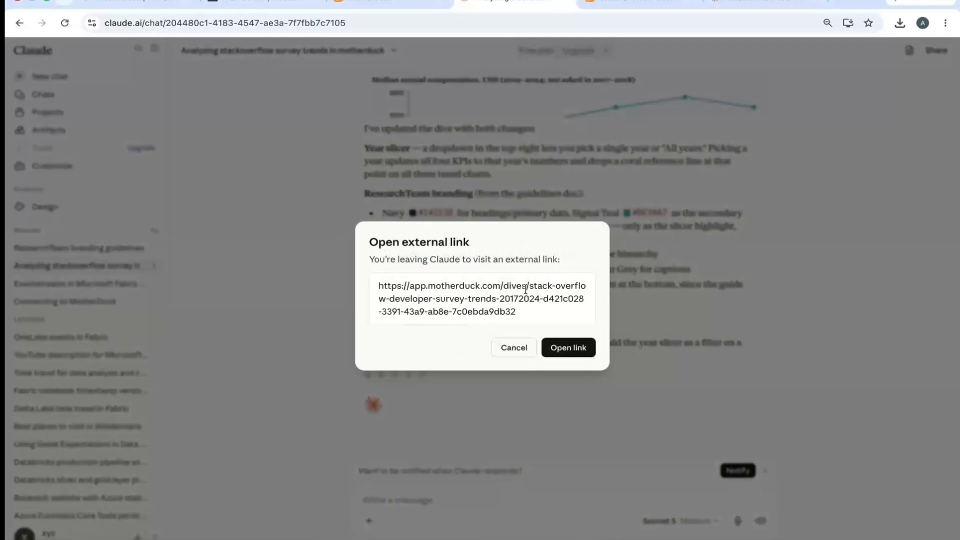
pyautogui.click(564, 346)
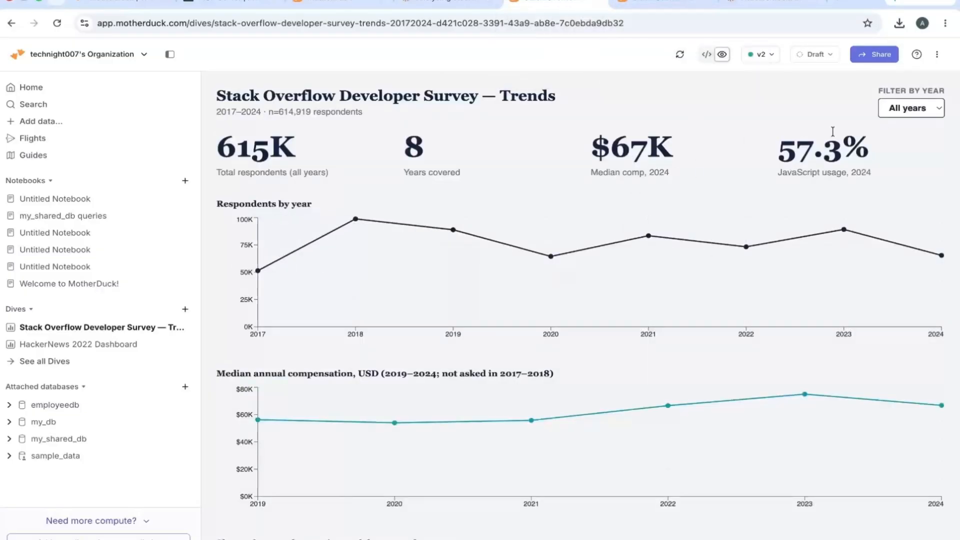
pyautogui.click(769, 58)
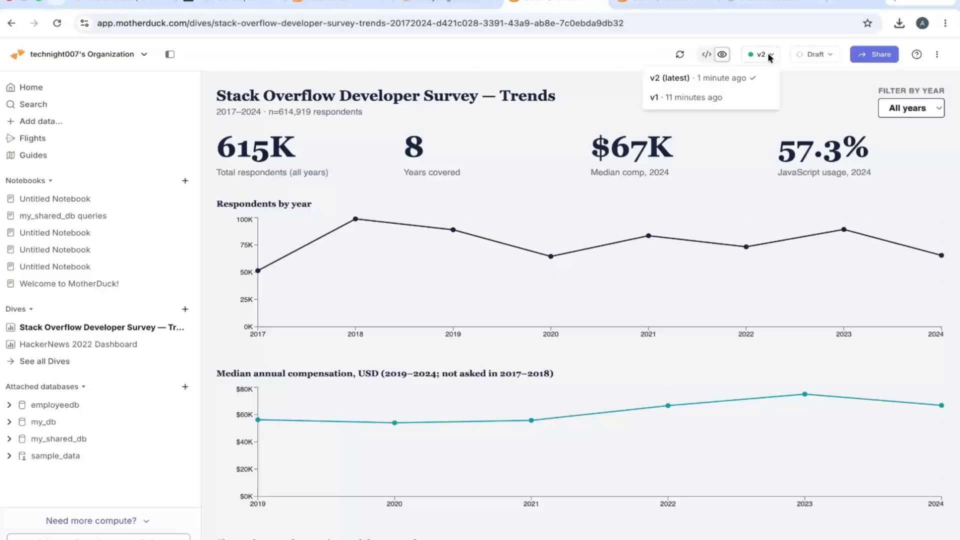
# Step: Look at version v1 of the dive and filter the latest version by the years 2017, 2022 and 2024
pyautogui.click(686, 98)
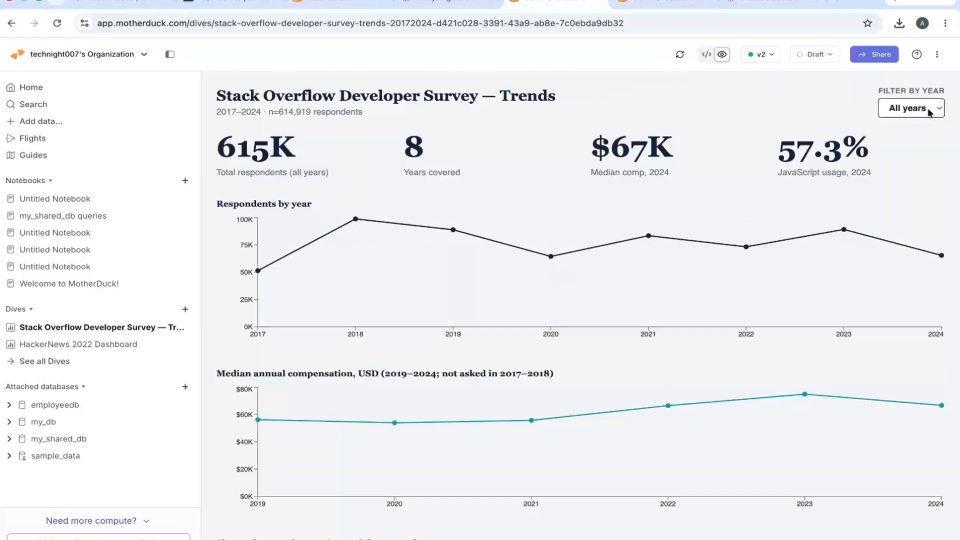
pyautogui.click(910, 107)
pyautogui.click(905, 121)
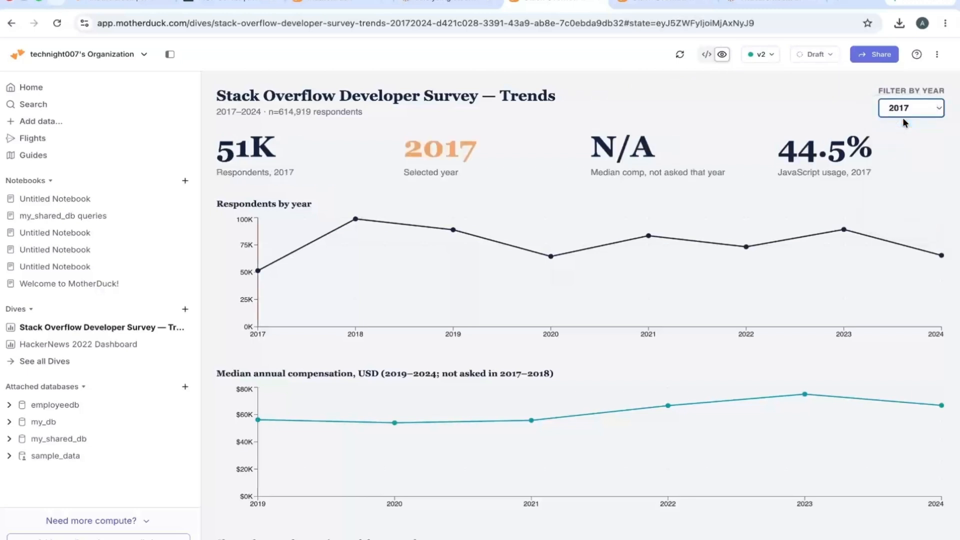
pyautogui.click(925, 108)
pyautogui.click(904, 180)
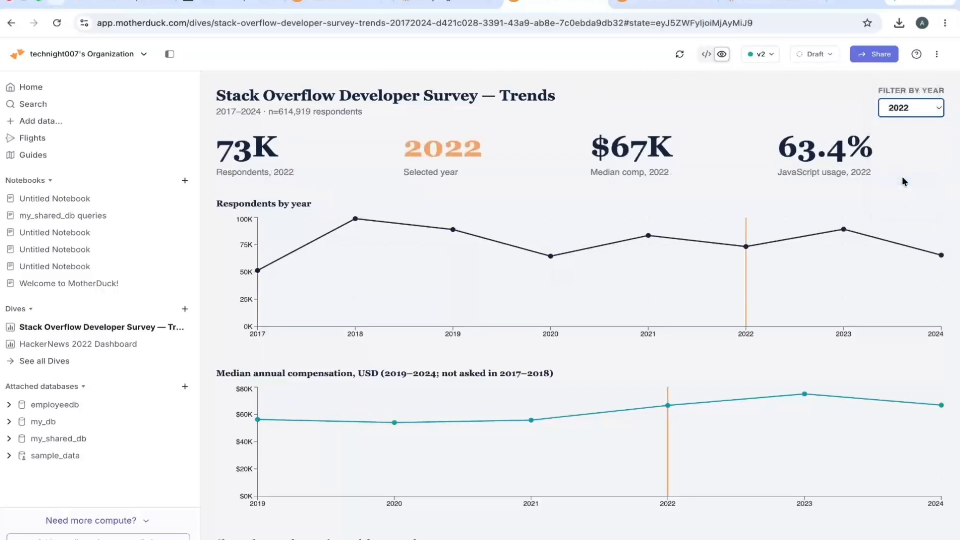
pyautogui.click(920, 106)
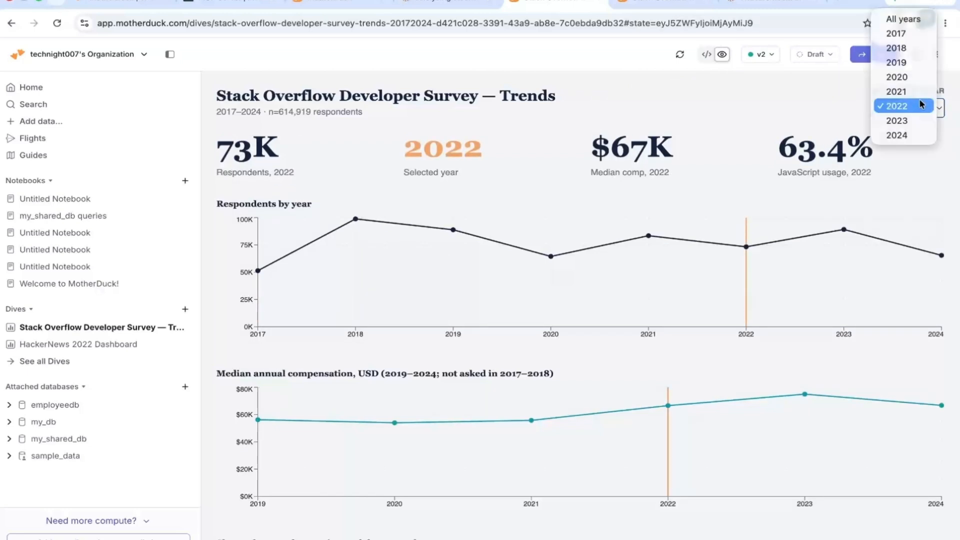
pyautogui.click(897, 135)
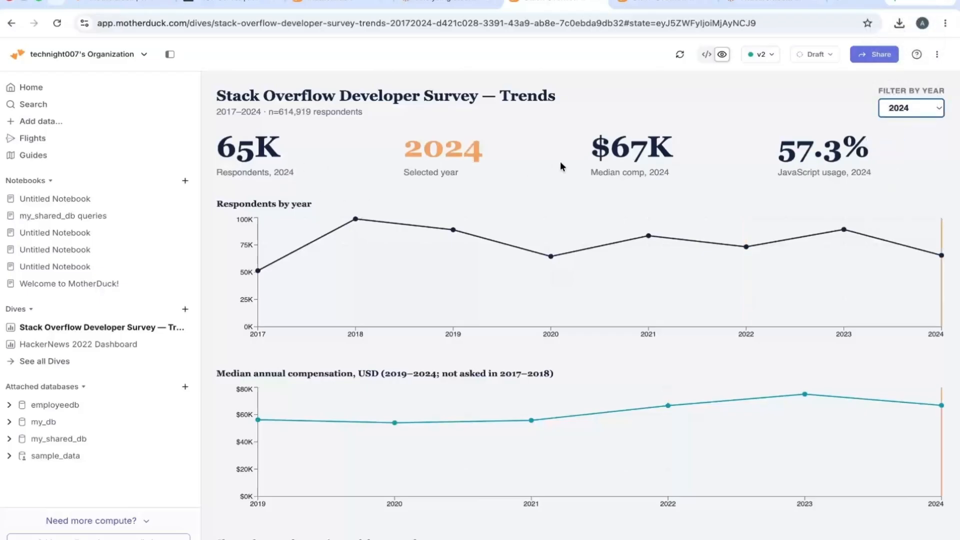
# Step: Filter the dive by 2017, 2021 and 2024 in turn, and reset the year filter to All years
pyautogui.click(904, 111)
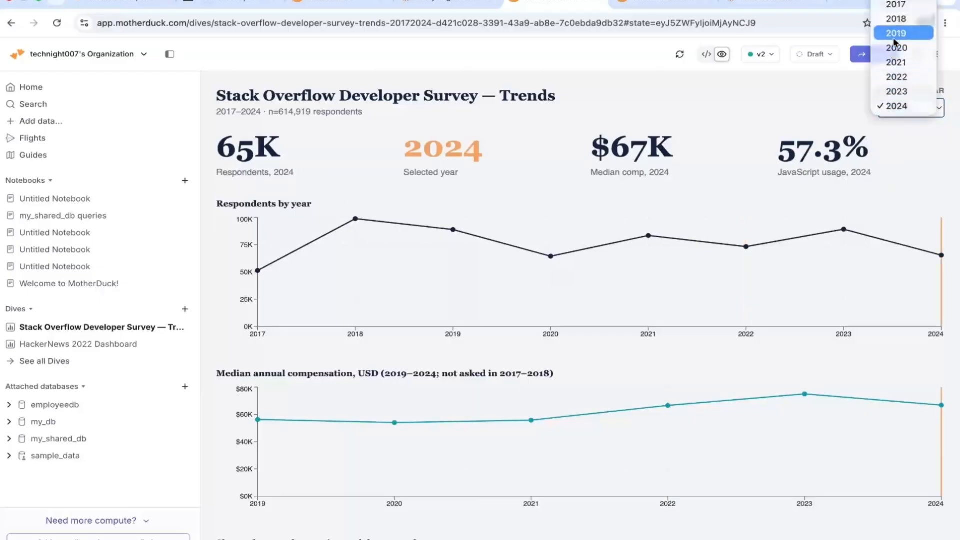
pyautogui.click(896, 7)
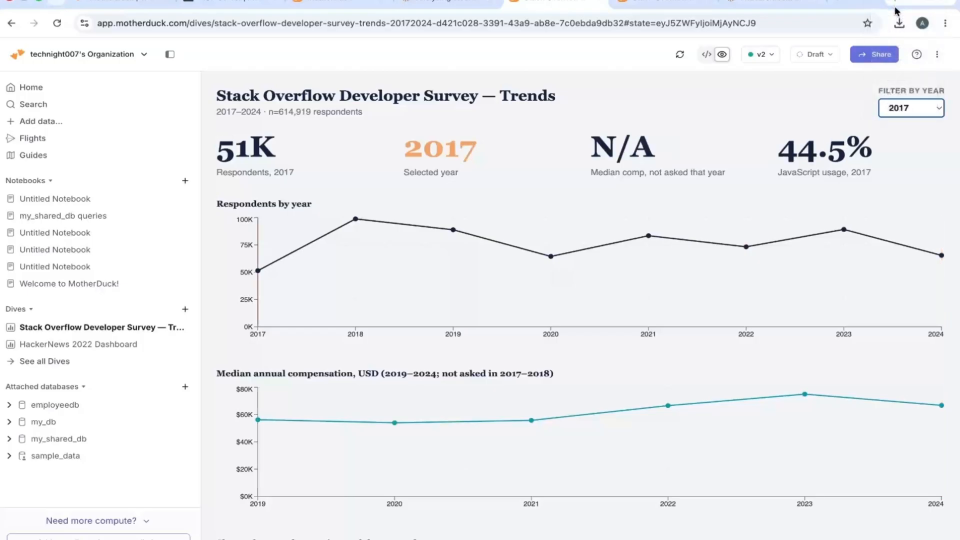
pyautogui.click(904, 107)
pyautogui.click(903, 163)
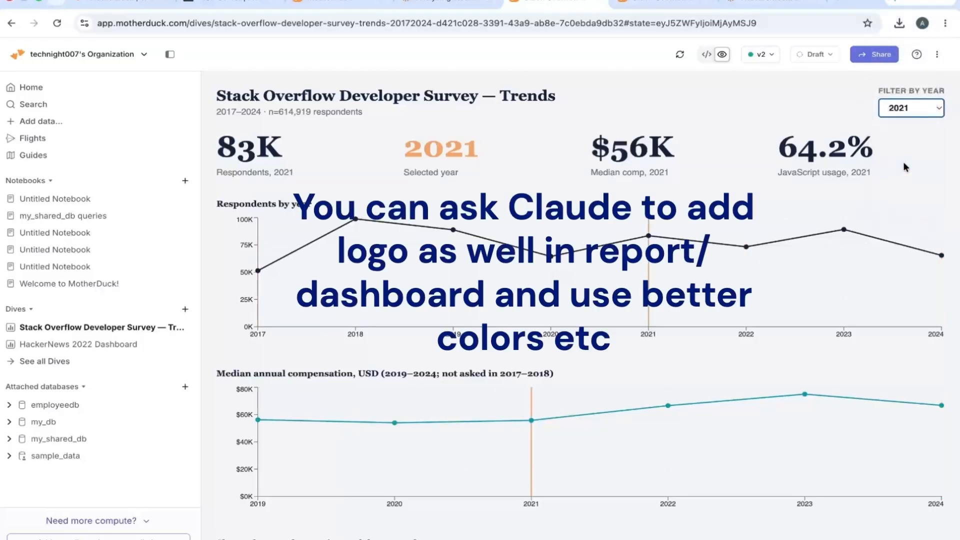
pyautogui.click(909, 111)
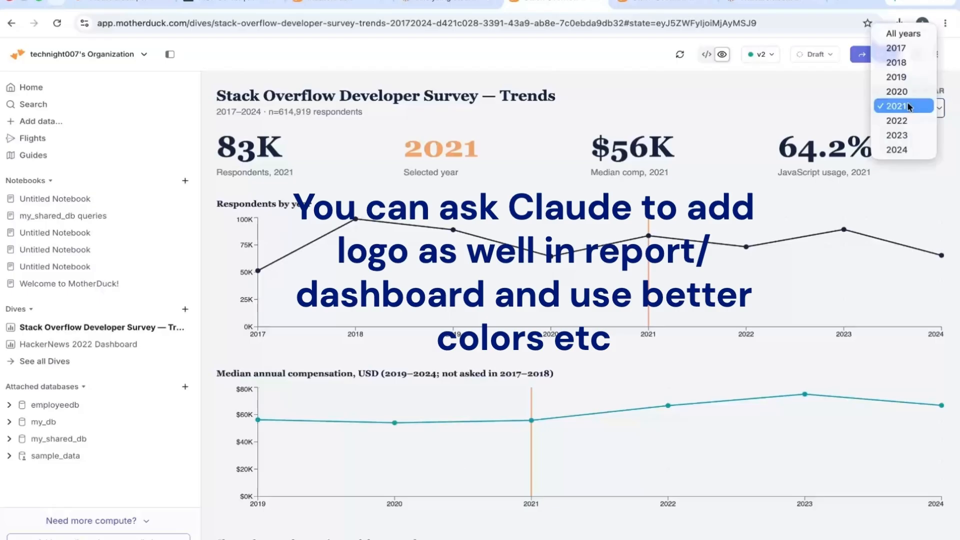
pyautogui.click(902, 153)
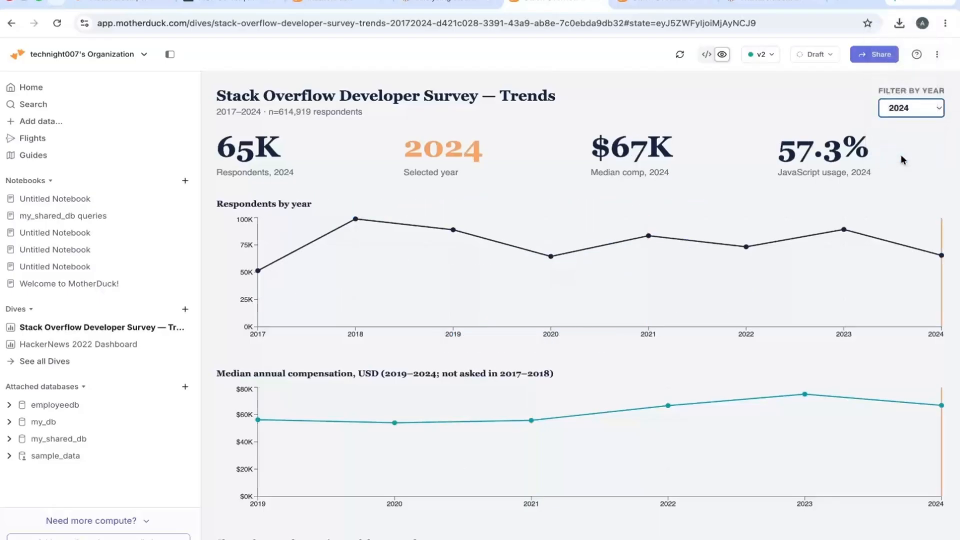
pyautogui.click(891, 108)
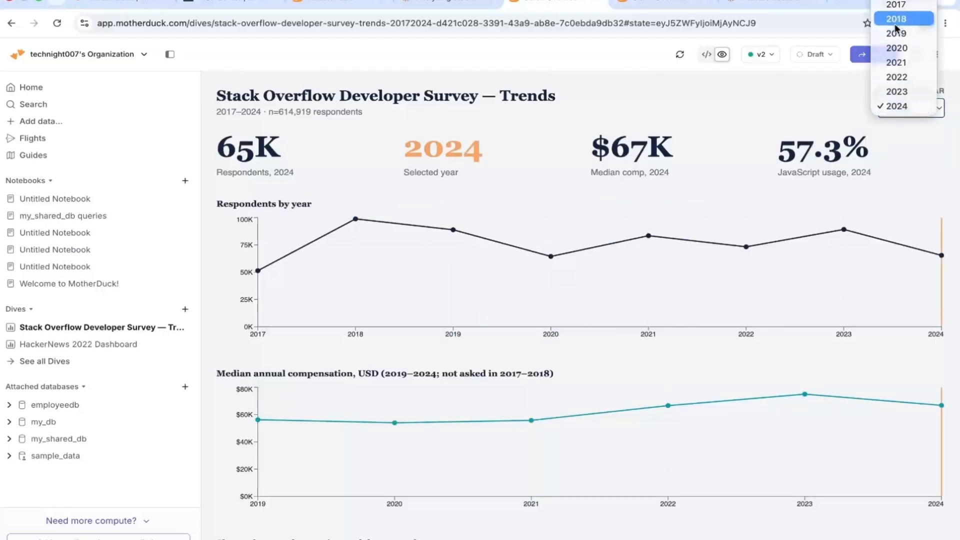
pyautogui.scroll(1, 897, 23)
pyautogui.click(905, 7)
pyautogui.click(594, 108)
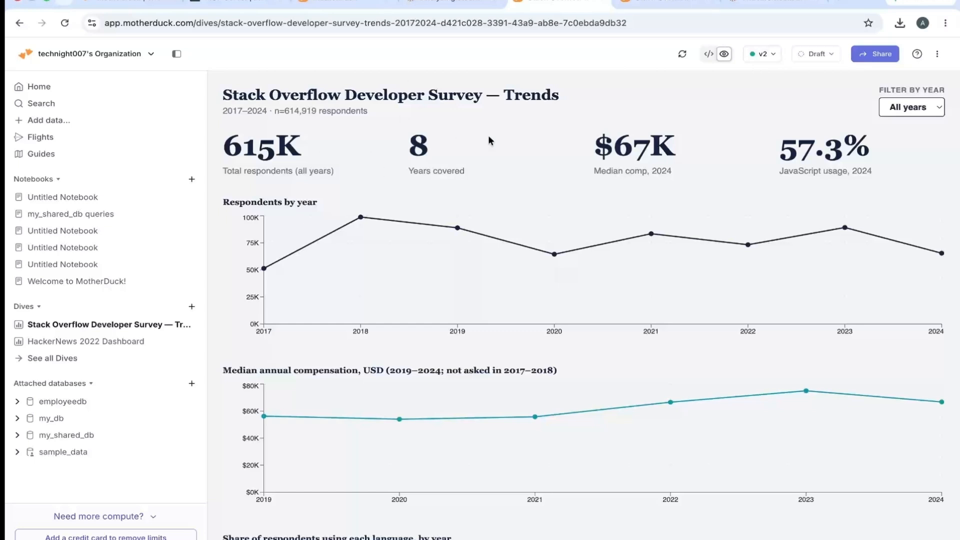
# Step: View the HackerNews 2022 Dashboard dive for comparison and return to the Stack Overflow Developer Survey dive
pyautogui.click(63, 343)
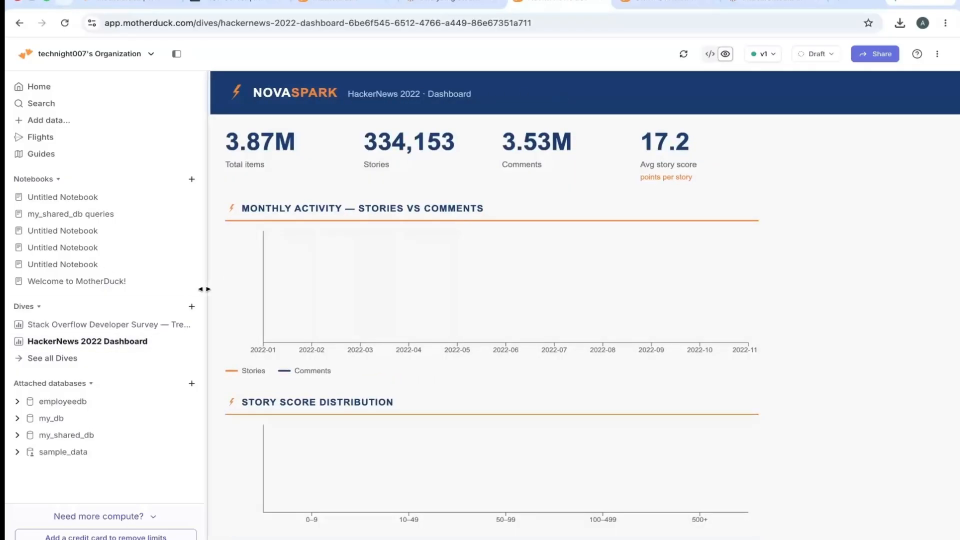
pyautogui.moveTo(71, 340)
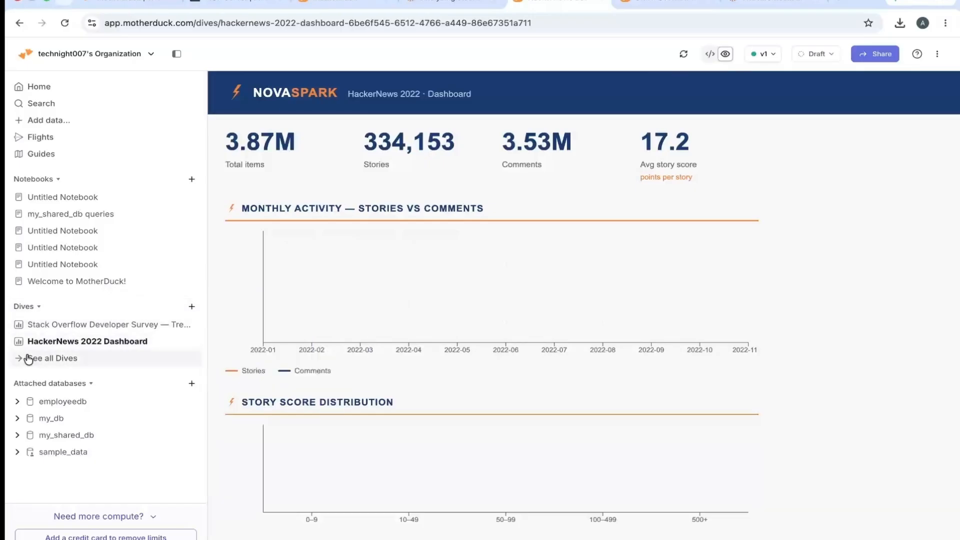
pyautogui.click(64, 328)
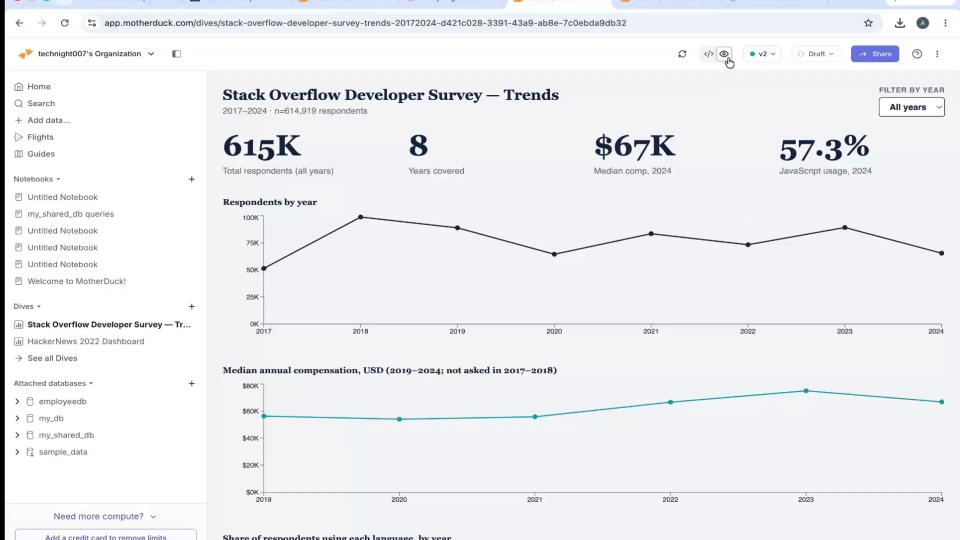
# Step: Check the Claude chat, return to the Stack Overflow dive in MotherDuck, and review its list of versions
pyautogui.click(455, 6)
pyautogui.click(552, 4)
pyautogui.click(763, 54)
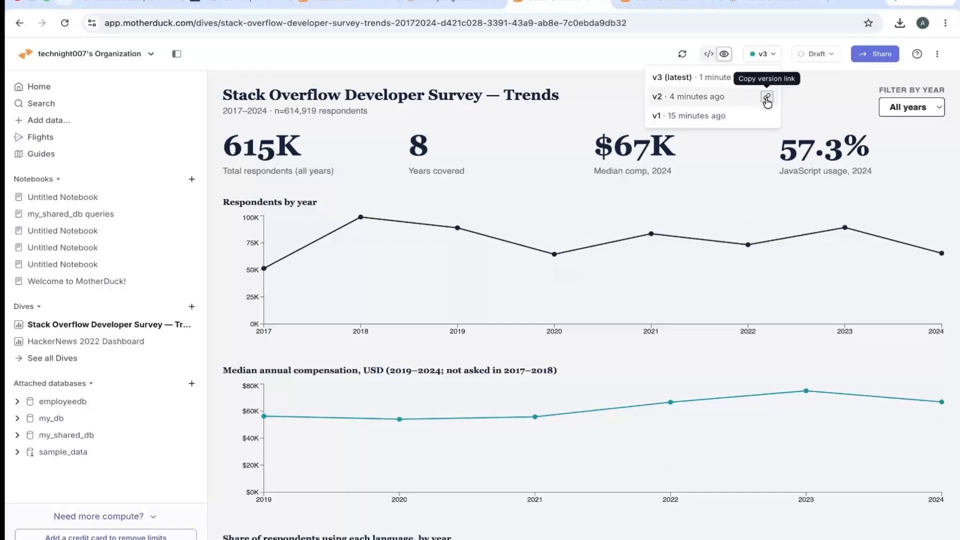
pyautogui.click(807, 72)
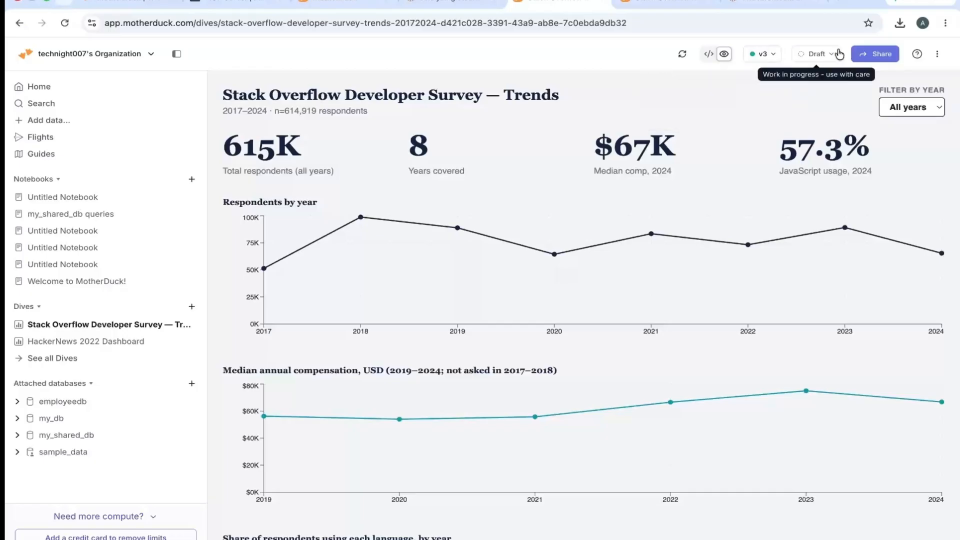
# Step: Mark the Stack Overflow survey dive as Ready and review the other available statuses without changing it again
pyautogui.click(836, 54)
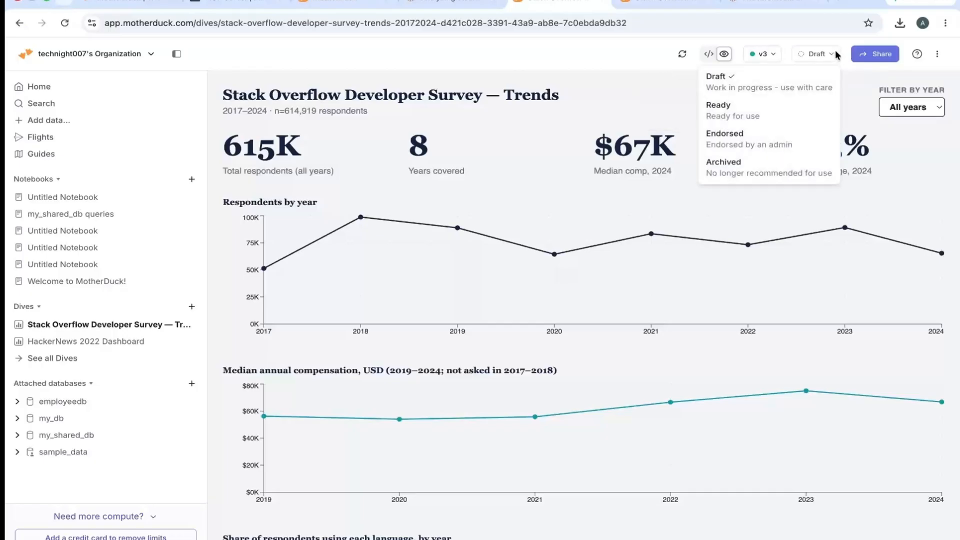
pyautogui.click(748, 109)
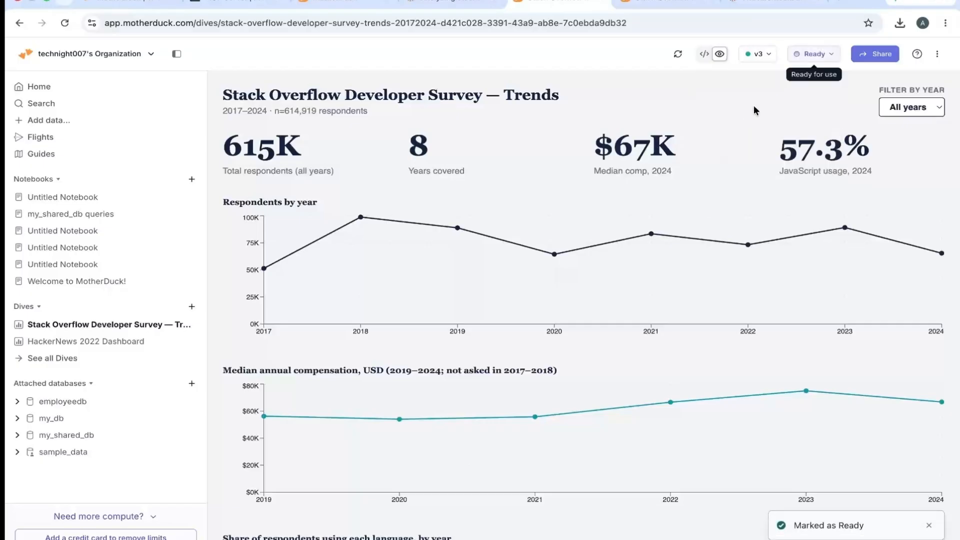
pyautogui.click(838, 56)
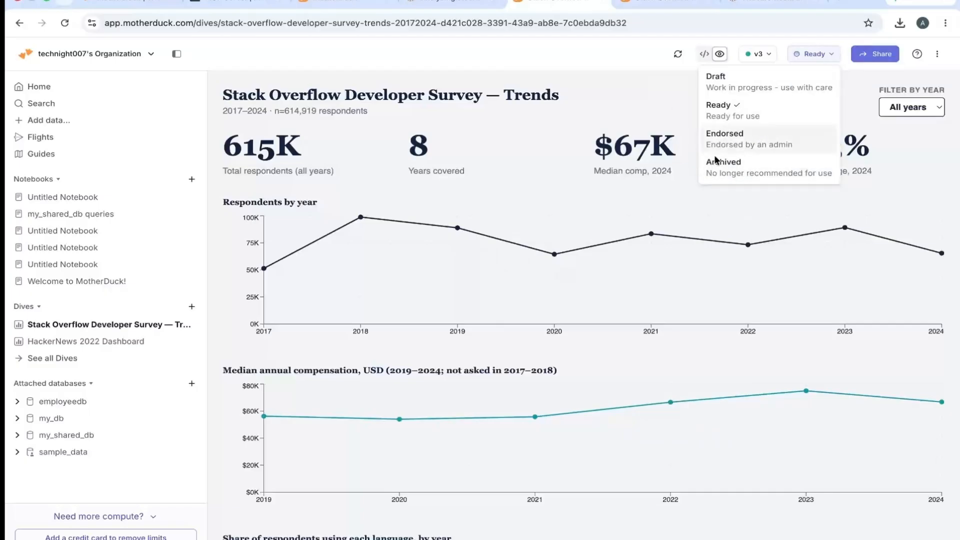
pyautogui.click(650, 89)
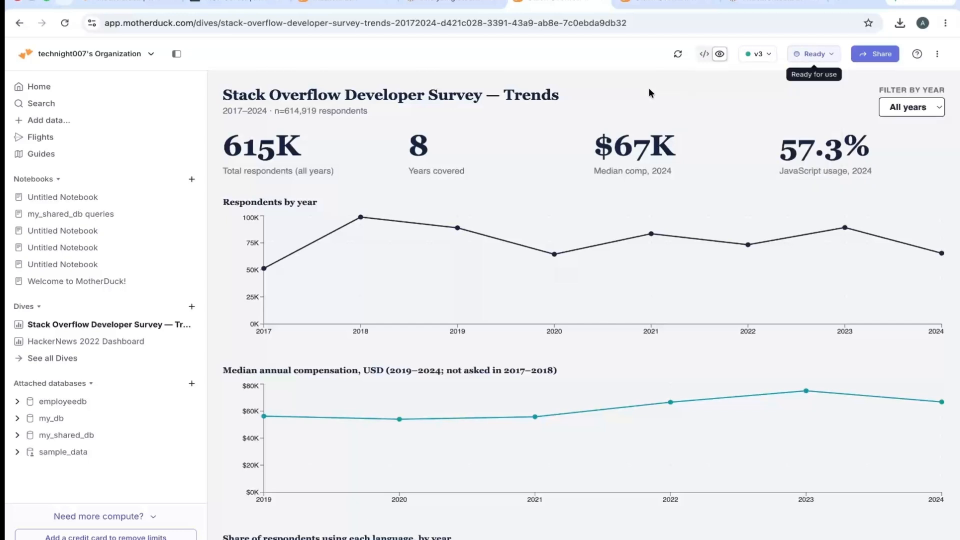
# Step: Copy the dive's presentation link, open it in a new browser tab to view the presentation, and close that tab
pyautogui.click(881, 55)
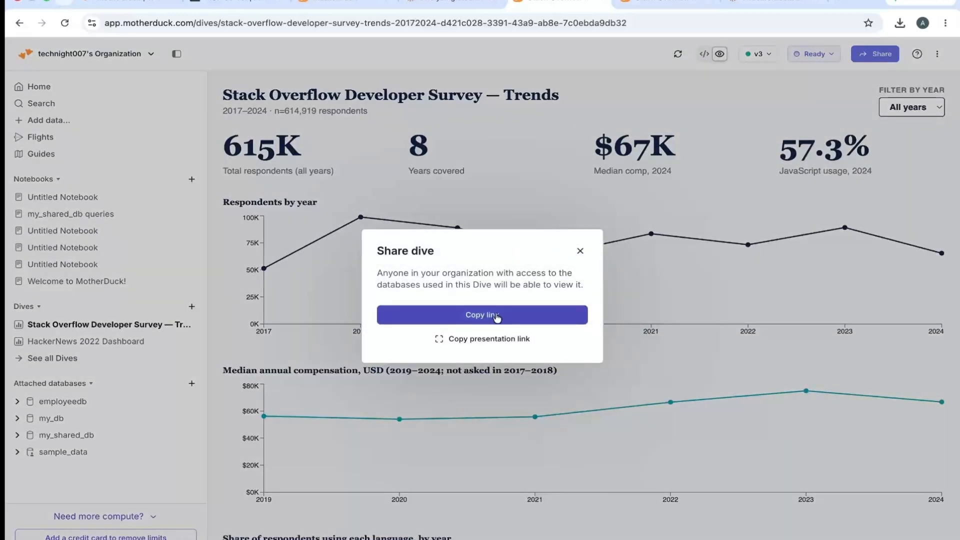
pyautogui.click(485, 340)
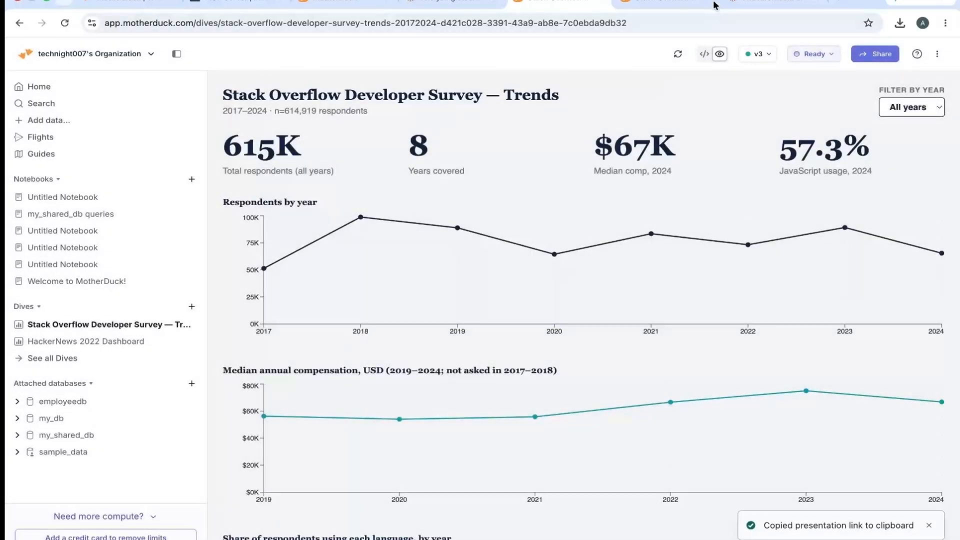
pyautogui.click(839, 1)
pyautogui.press('super+v')
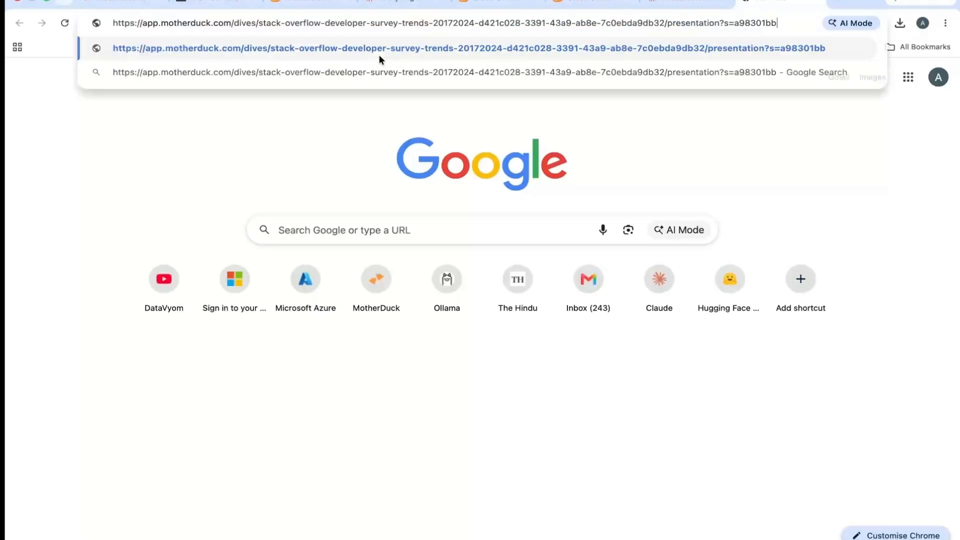
pyautogui.press('Return')
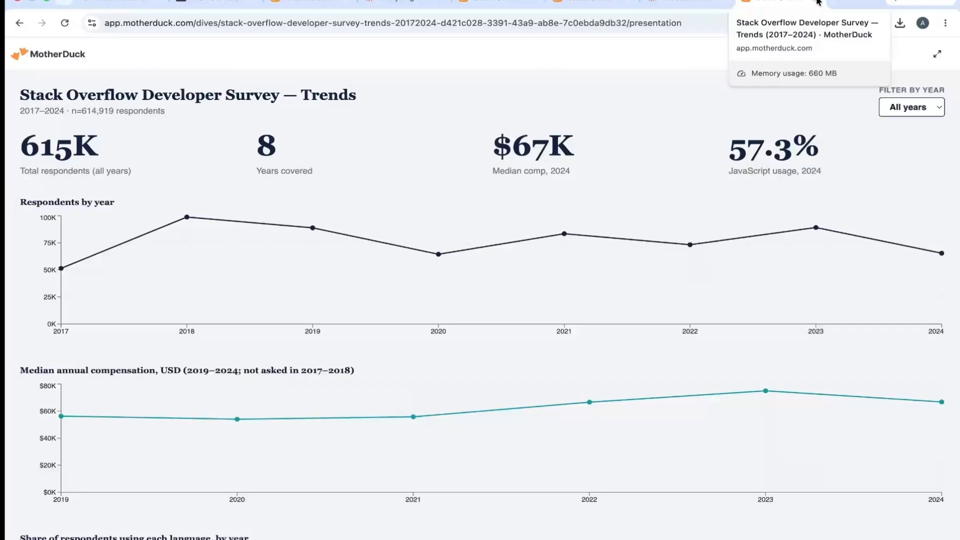
pyautogui.click(818, 2)
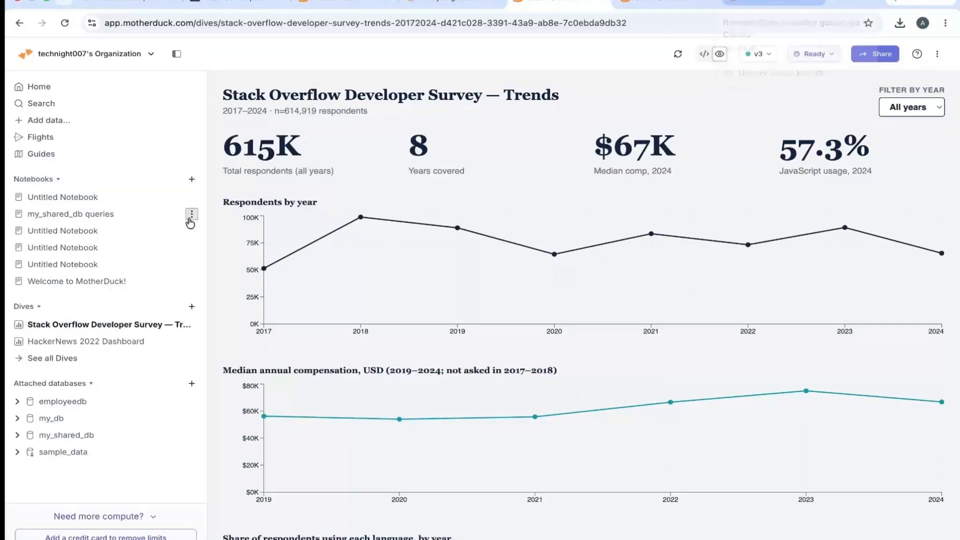
# Step: List all dives, view the Stack Overflow dive in presentation mode, and review the other actions available for it
pyautogui.click(45, 361)
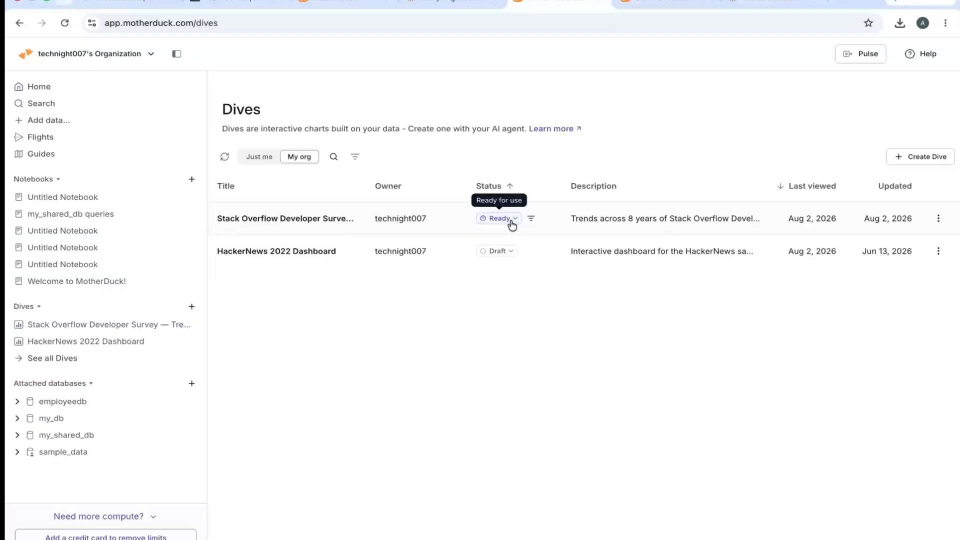
pyautogui.click(938, 220)
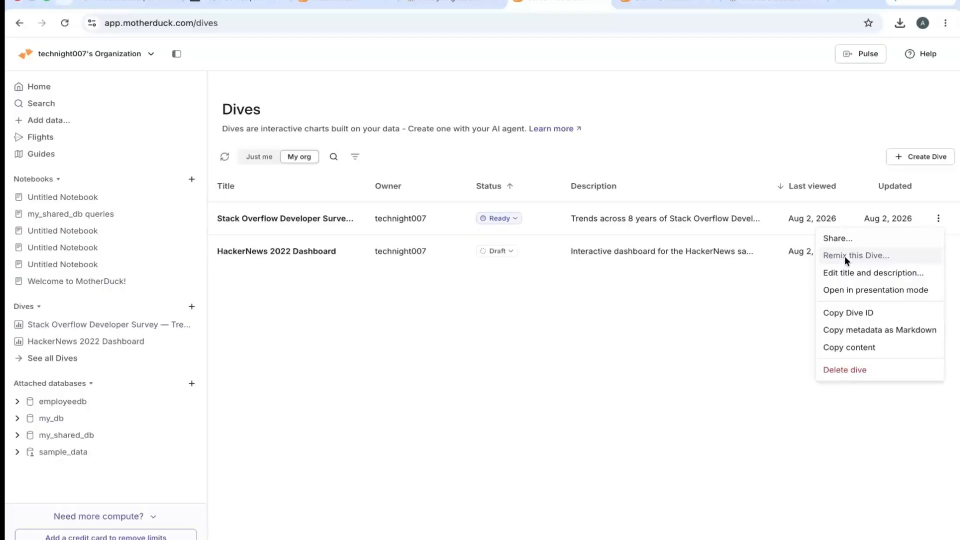
pyautogui.click(863, 289)
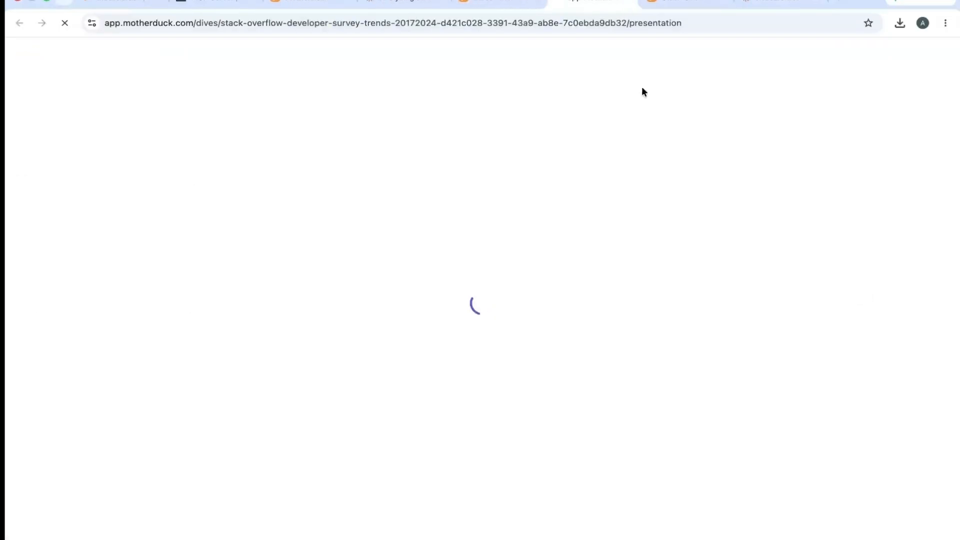
pyautogui.click(627, 3)
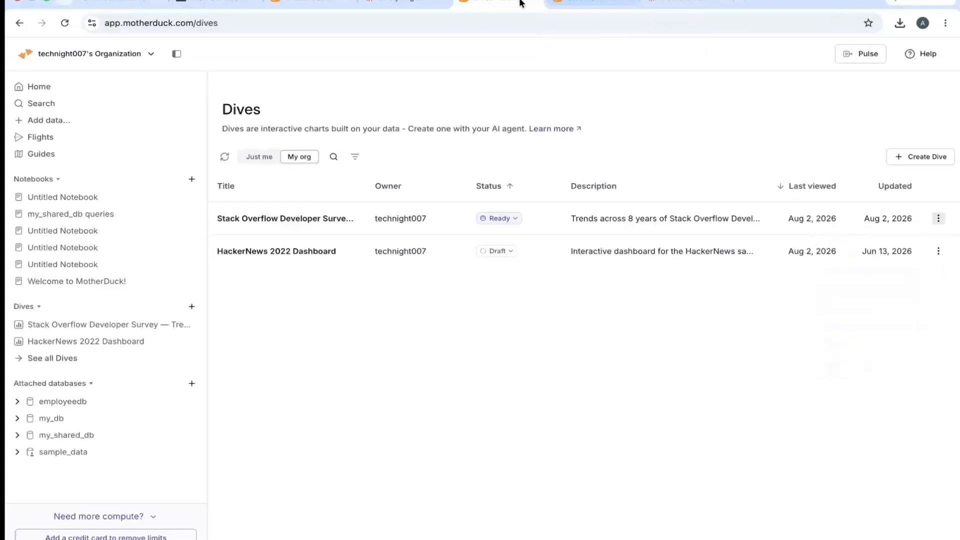
pyautogui.click(938, 218)
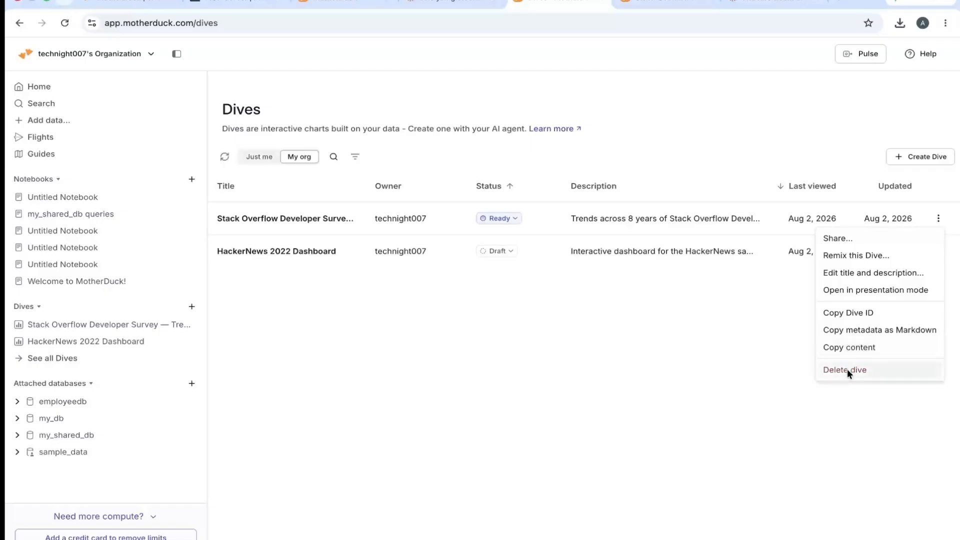
pyautogui.click(557, 333)
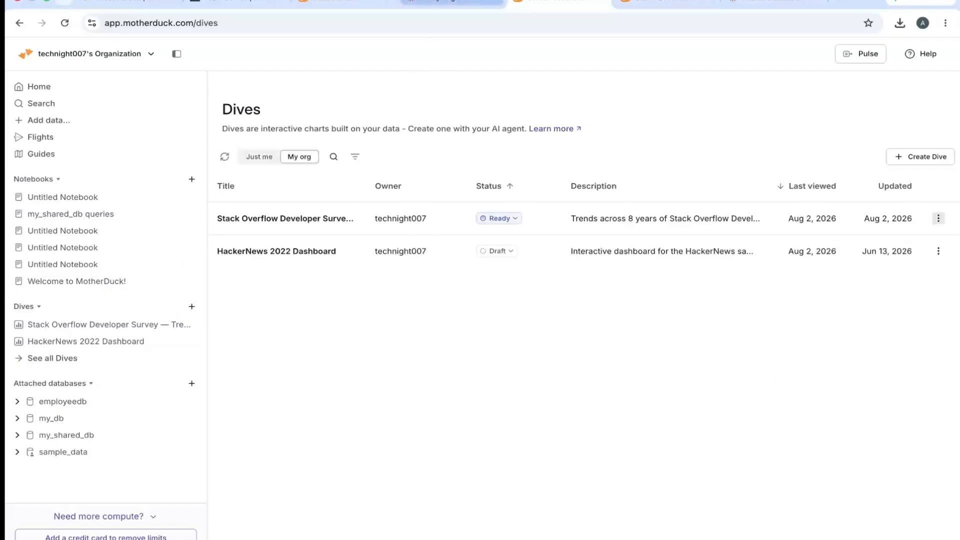
# Step: Check Claude's latest reply about the dive and read the server capabilities in the MotherDuck MCP server documentation
pyautogui.click(440, 3)
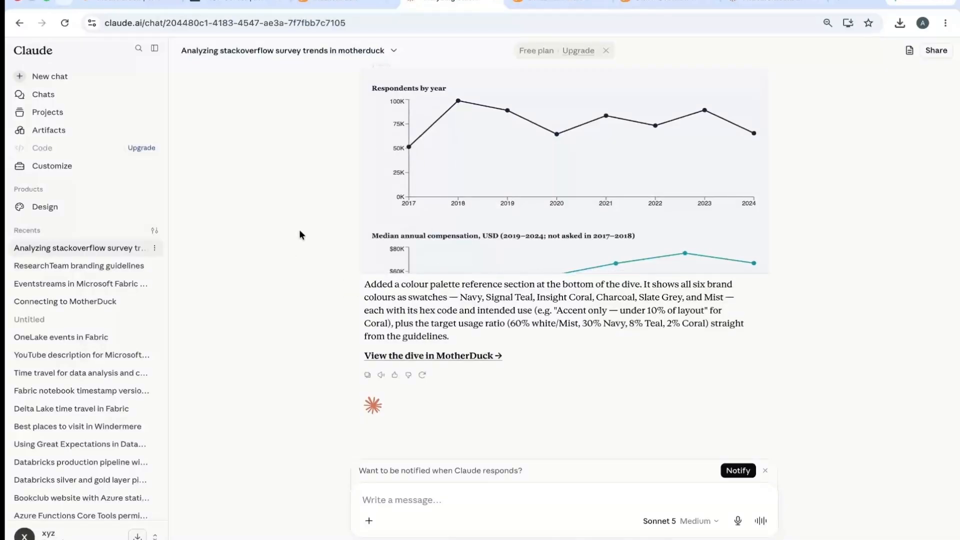
pyautogui.click(235, 4)
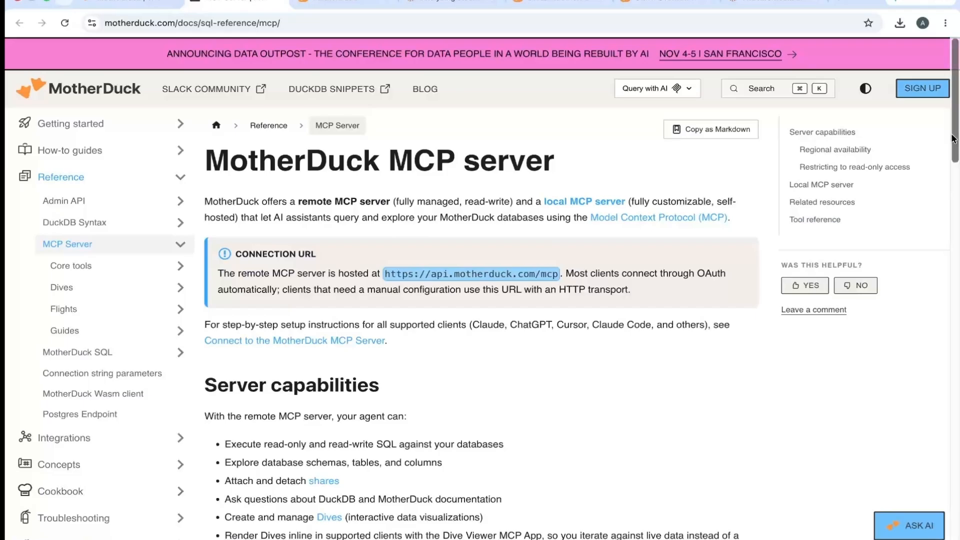
pyautogui.moveTo(954, 133); pyautogui.dragTo(956, 188)
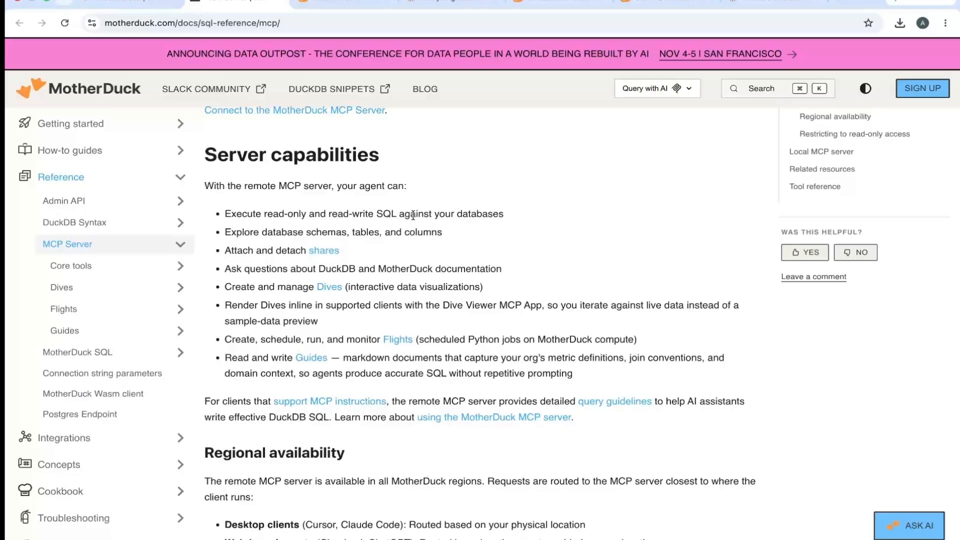
# Step: Review the listed MCP server capabilities for running SQL, exploring schemas, attaching shares, managing Dives and scheduling Flights
pyautogui.tripleClick(509, 214)
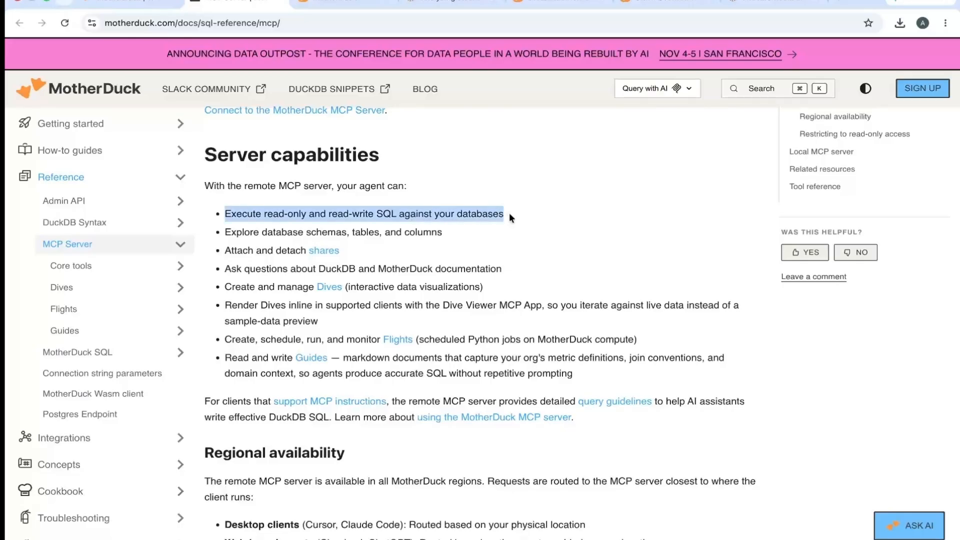
pyautogui.tripleClick(449, 232)
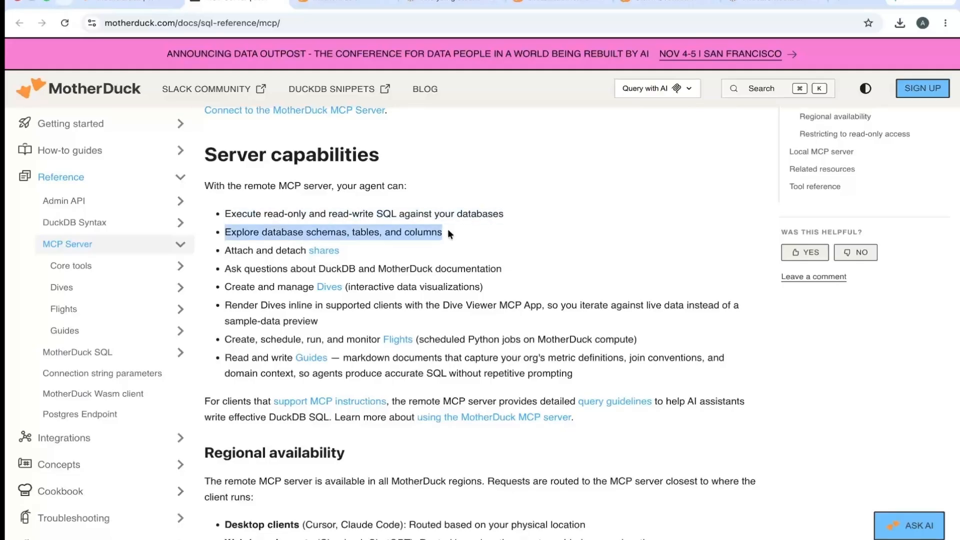
pyautogui.tripleClick(364, 249)
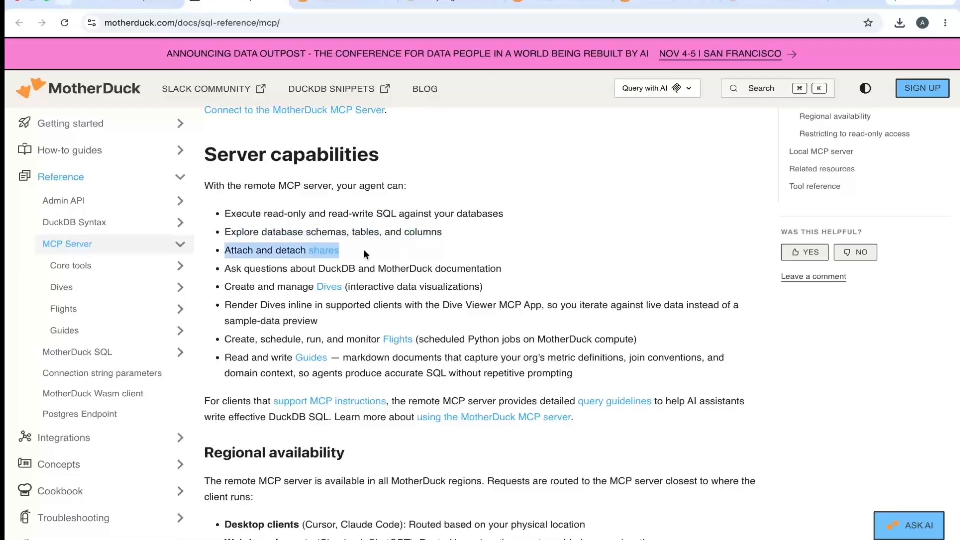
pyautogui.tripleClick(493, 286)
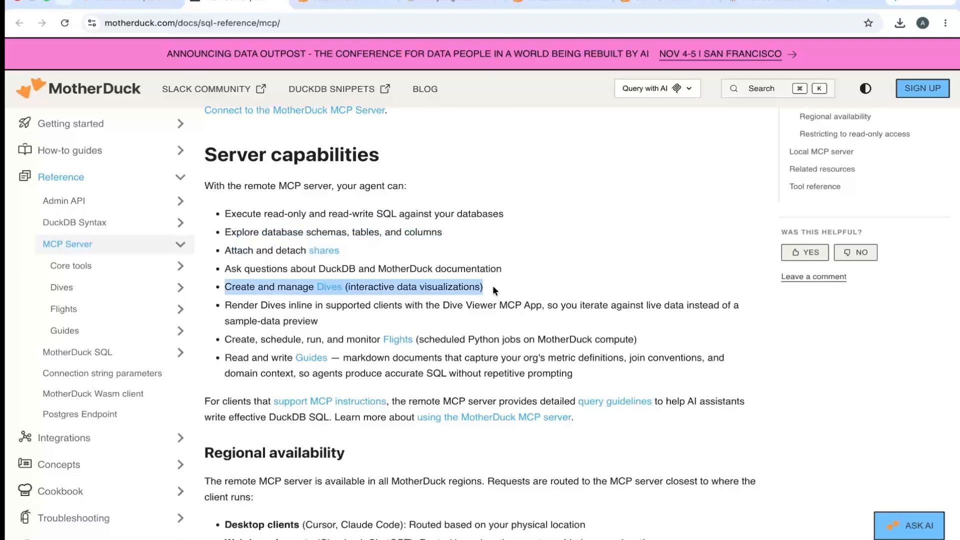
pyautogui.tripleClick(300, 339)
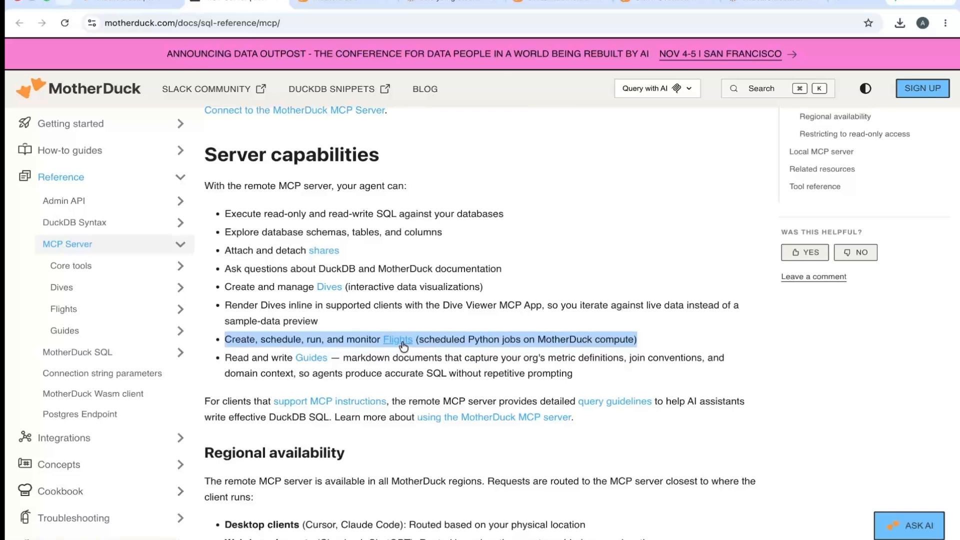
pyautogui.click(423, 325)
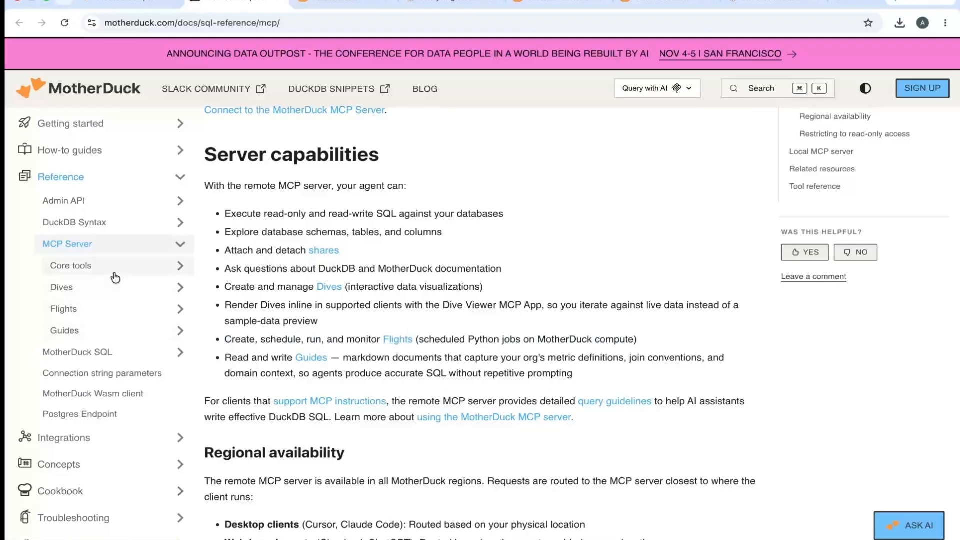
# Step: Open the Dive tools reference under MCP Server and read the delete_dive tool page
pyautogui.click(122, 294)
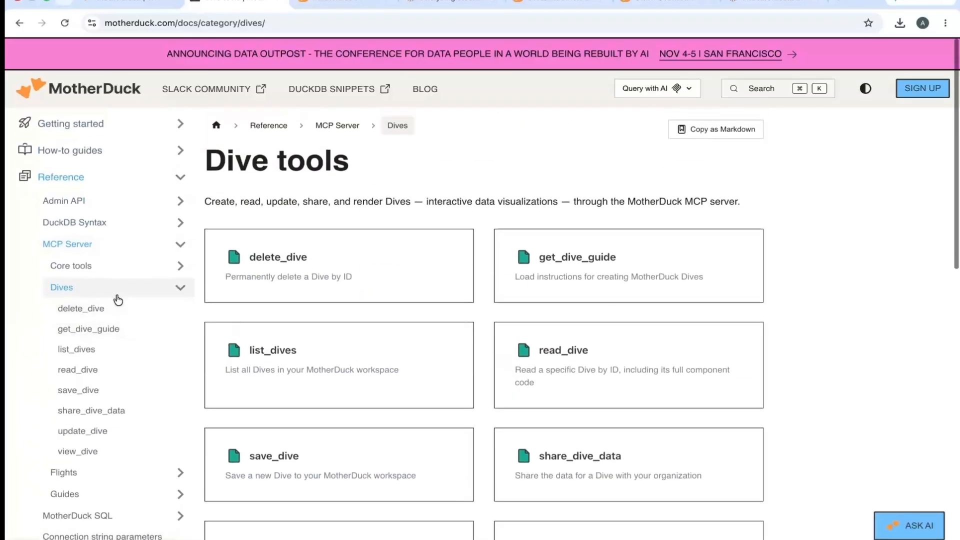
pyautogui.click(78, 310)
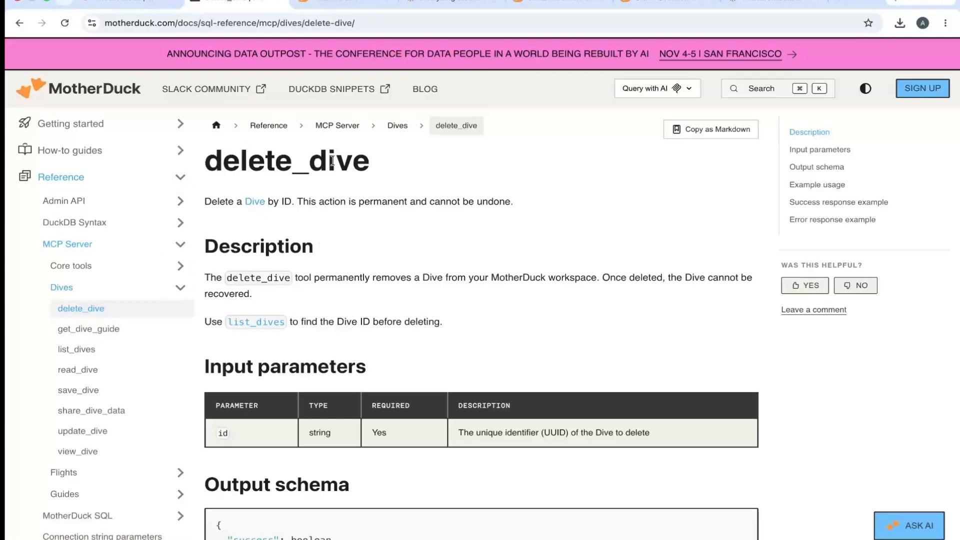
pyautogui.doubleClick(238, 165)
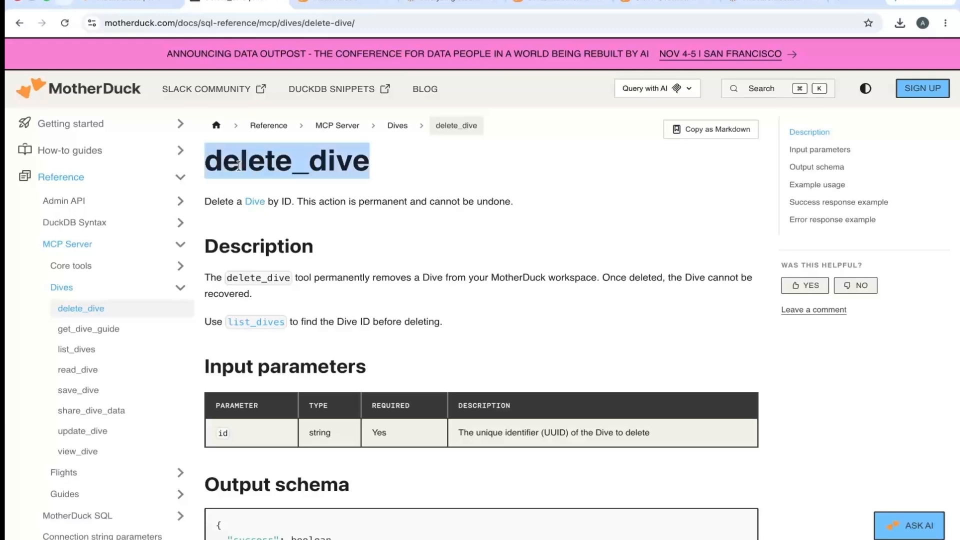
# Step: Read the get_dive_guide page and its example prompts for building a Dive from Claude, ChatGPT and Claude Code
pyautogui.click(100, 328)
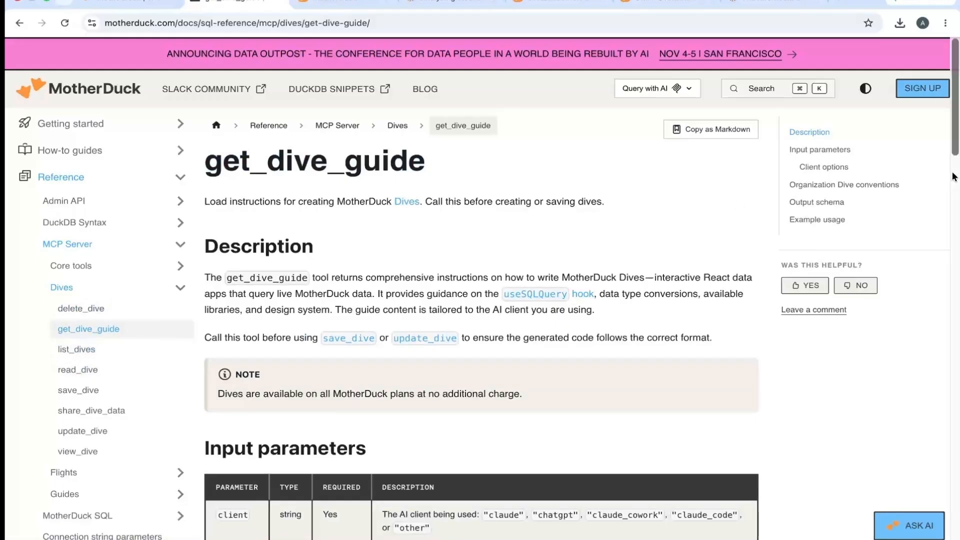
pyautogui.moveTo(955, 138); pyautogui.dragTo(958, 425)
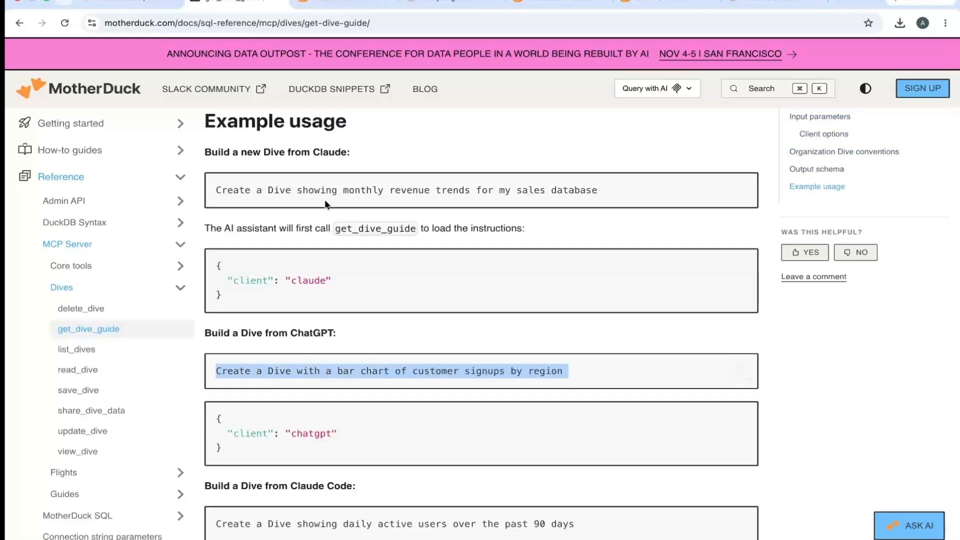
pyautogui.tripleClick(334, 194)
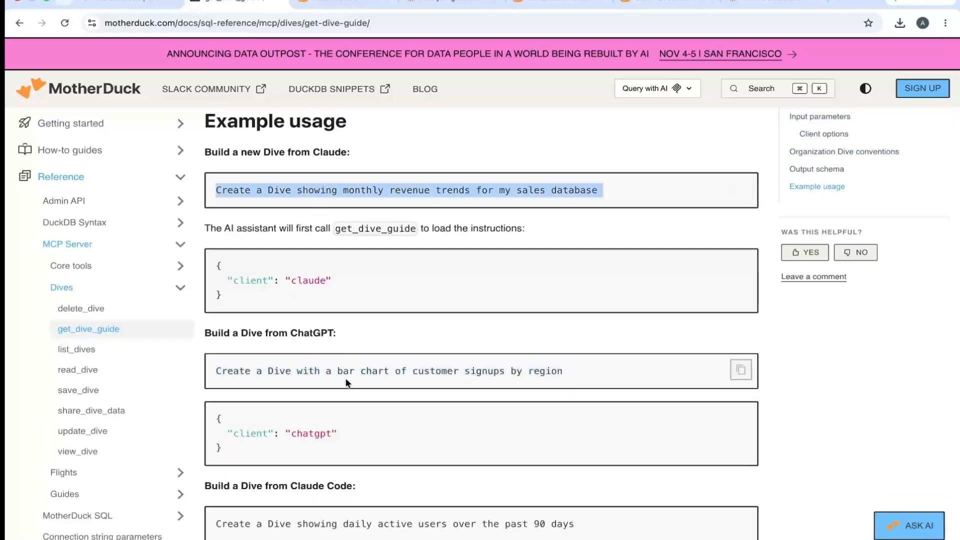
pyautogui.click(565, 370)
pyautogui.tripleClick(308, 536)
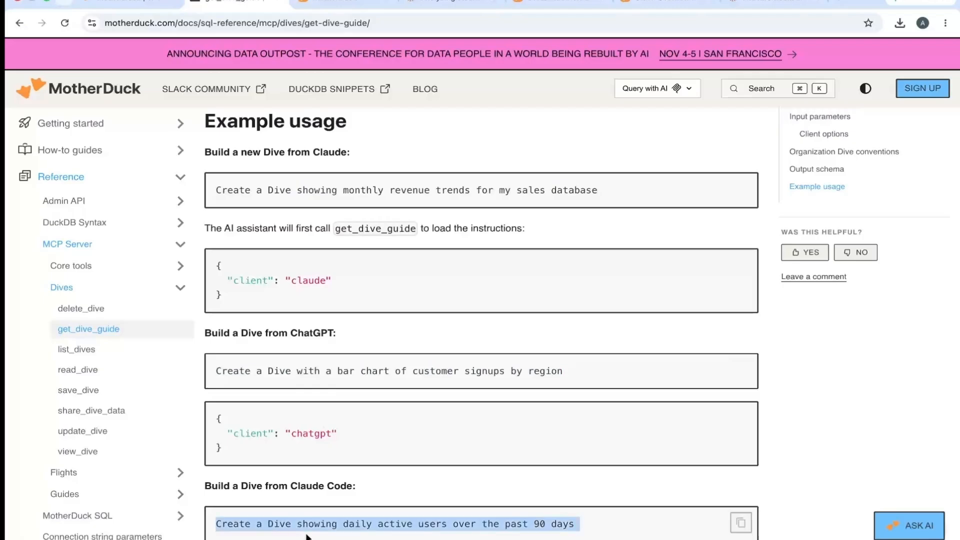
# Step: Look through the list_dives, read_dive, save_dive, share_dive_data, update_dive and view_dive pages, then collapse the Dives section
pyautogui.click(89, 355)
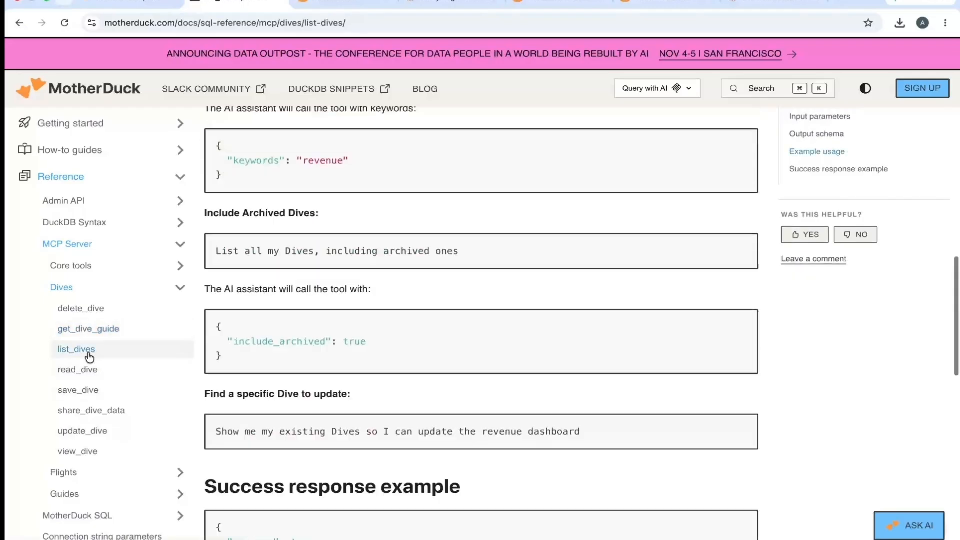
pyautogui.click(80, 371)
pyautogui.click(84, 391)
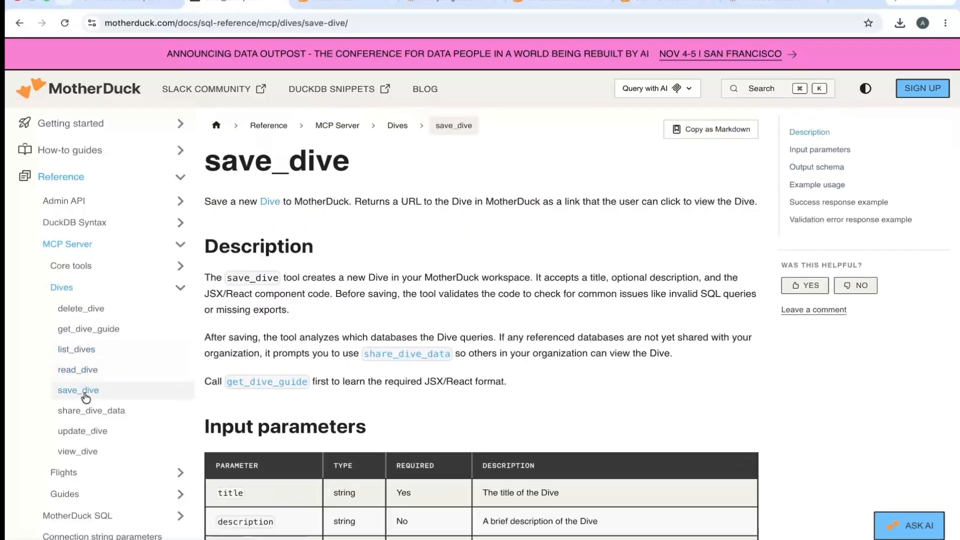
pyautogui.click(88, 411)
pyautogui.click(84, 432)
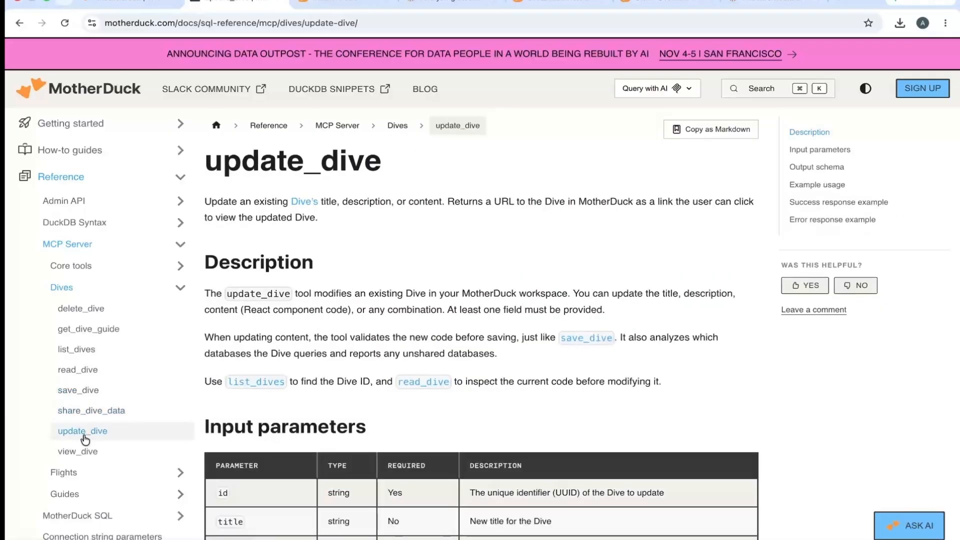
pyautogui.click(83, 452)
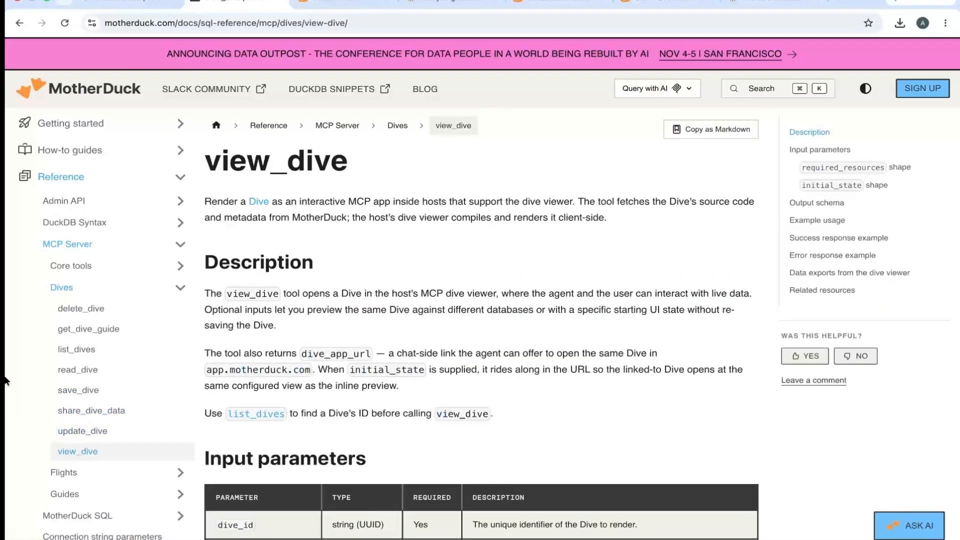
pyautogui.click(180, 287)
# Step: Return to the Claude chat about the Stack Overflow survey trends
pyautogui.click(148, 4)
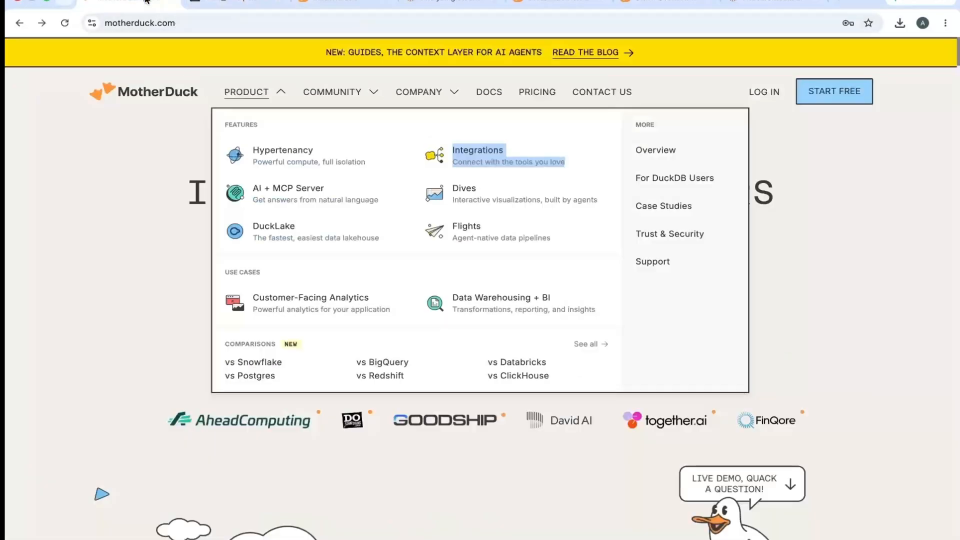
pyautogui.click(239, 4)
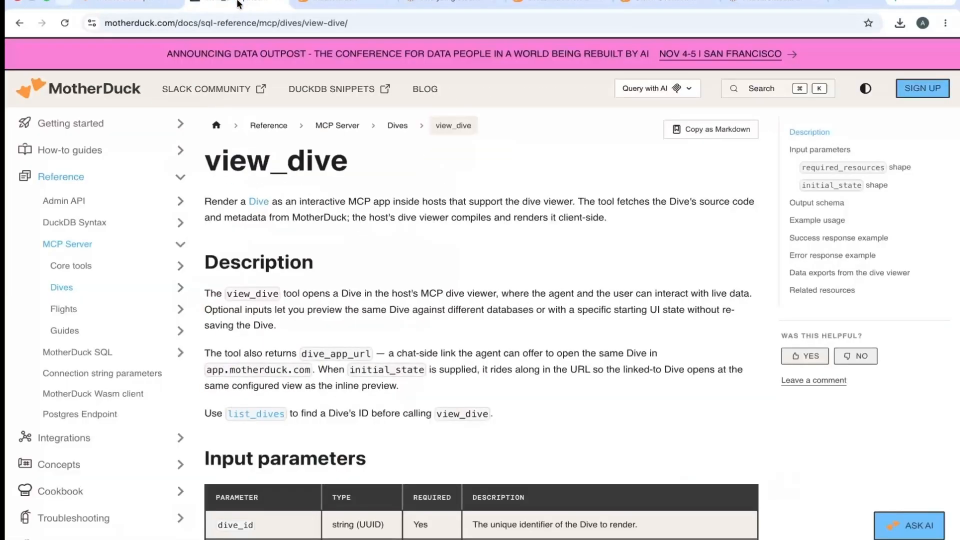
pyautogui.click(345, 4)
pyautogui.click(445, 2)
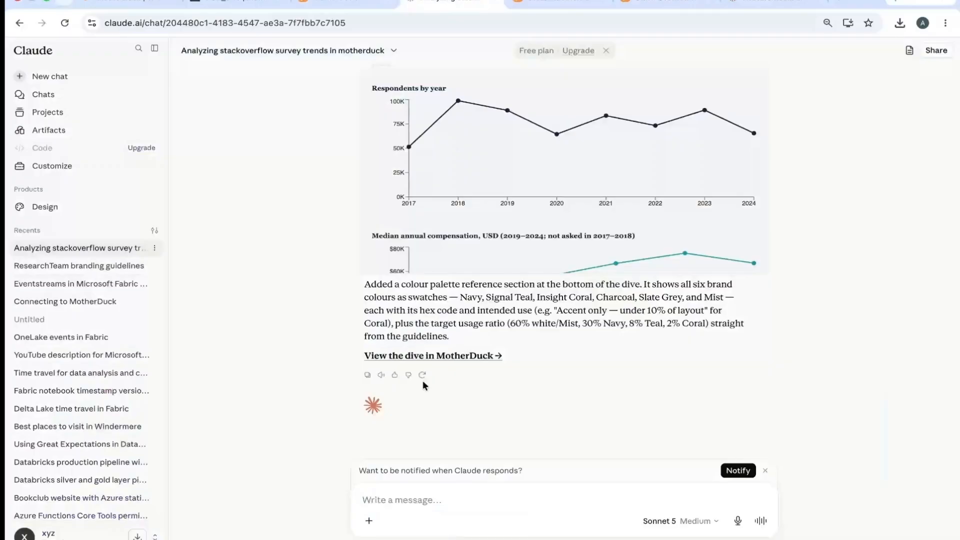
pyautogui.write('create a new')
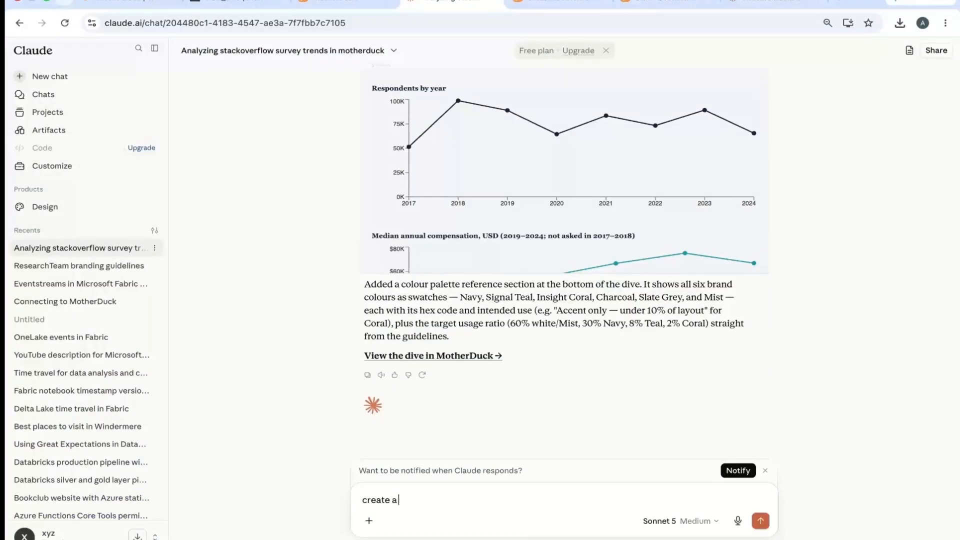
pyautogui.press('BackSpace')
pyautogui.press('BackSpace')
pyautogui.press('BackSpace')
pyautogui.press('BackSpace')
pyautogui.press('BackSpace')
pyautogui.press('BackSpace')
pyautogui.press('BackSpace')
pyautogui.press('BackSpace')
pyautogui.press('BackSpace')
pyautogui.press('BackSpace')
pyautogui.press('BackSpace')
pyautogui.press('BackSpace')
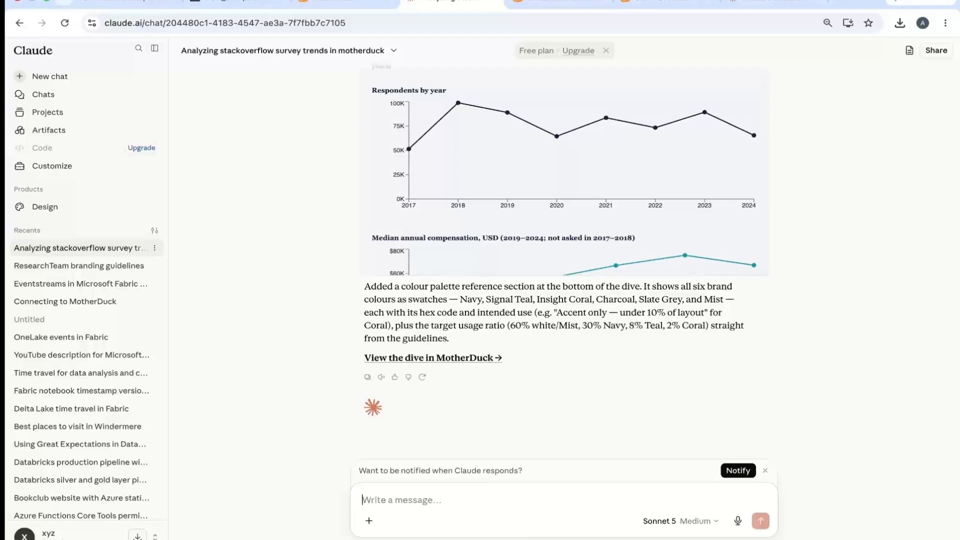
# Step: Start a new Claude chat and begin a request to create a new uk_banks table
pyautogui.click(55, 79)
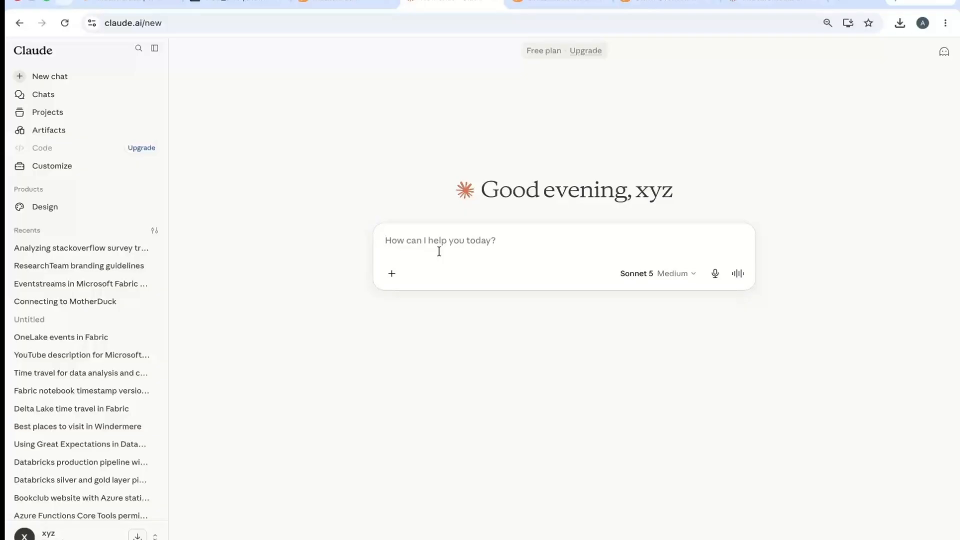
pyautogui.write('create a')
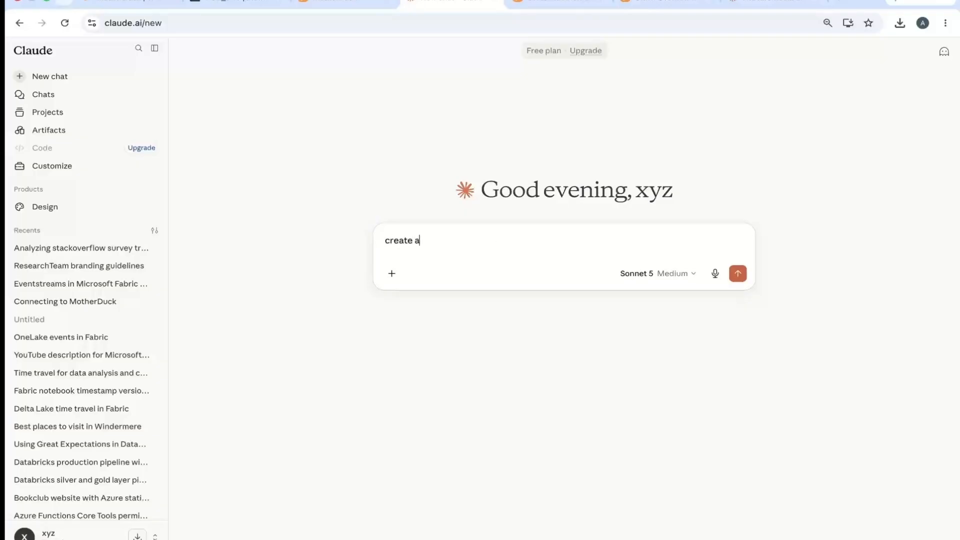
pyautogui.write(' new uk')
pyautogui.write('_clients')
pyautogui.press('BackSpace')
pyautogui.press('BackSpace')
pyautogui.press('BackSpace')
pyautogui.press('BackSpace')
pyautogui.press('BackSpace')
pyautogui.press('BackSpace')
pyautogui.write('banks table in mo')
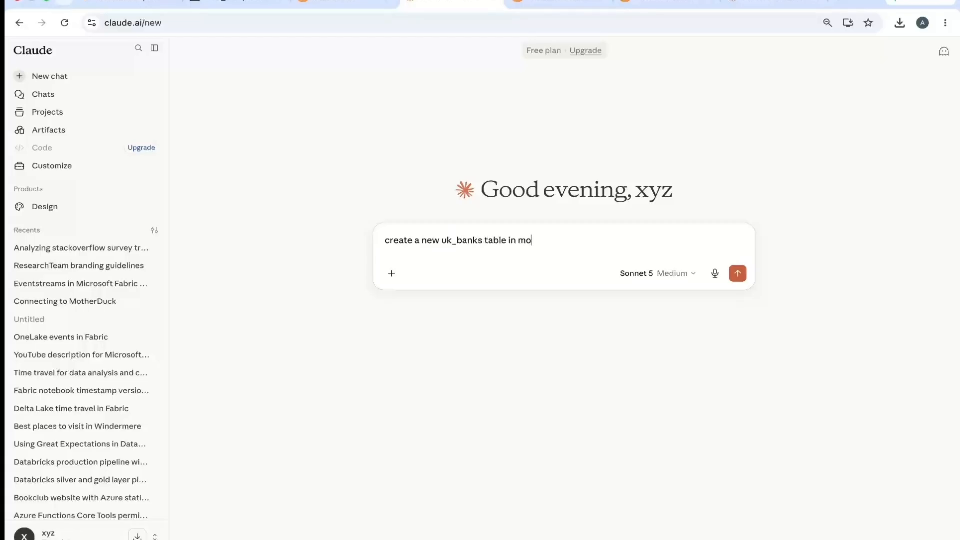
# Step: Specify in the request that the table goes in motherduck, inside a database called uk_data and schema banking
pyautogui.write('therduck inside a new schmea')
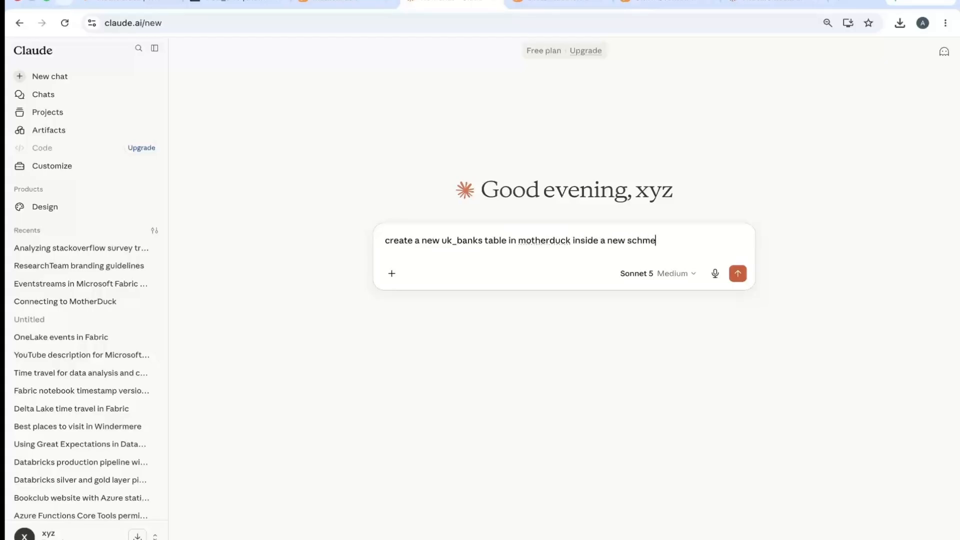
pyautogui.press('BackSpace')
pyautogui.press('BackSpace')
pyautogui.press('BackSpace')
pyautogui.press('BackSpace')
pyautogui.press('BackSpace')
pyautogui.press('BackSpace')
pyautogui.press('BackSpace')
pyautogui.press('BackSpace')
pyautogui.press('BackSpace')
pyautogui.press('BackSpace')
pyautogui.write('database called uk_data ')
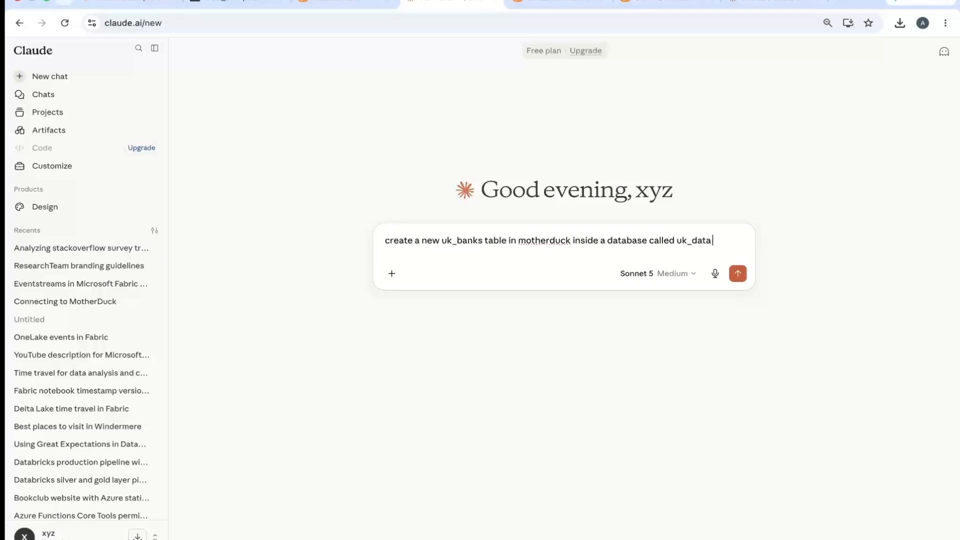
pyautogui.write('and schema banking')
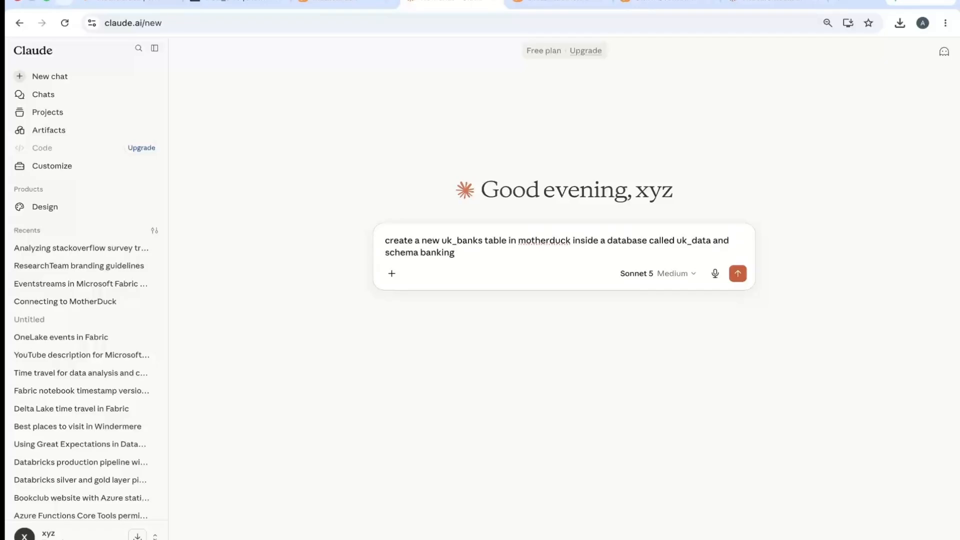
# Step: Complete the request with "populate sample data" and "Add audit columns as well", and send it to Claude
pyautogui.write('. populate sameple data as well')
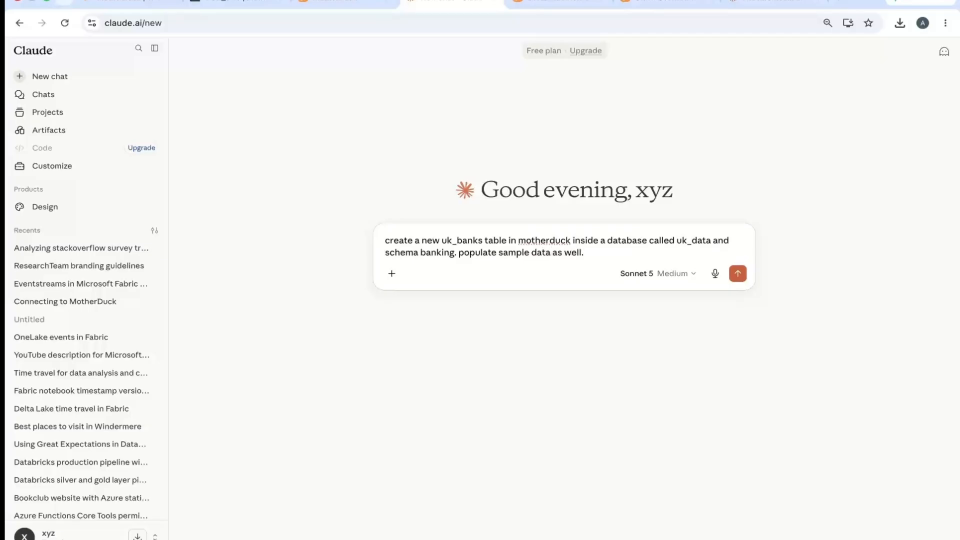
pyautogui.write('.')
pyautogui.write('Add a')
pyautogui.write('ut')
pyautogui.write('dit cole')
pyautogui.press('BackSpace')
pyautogui.write('umns as well')
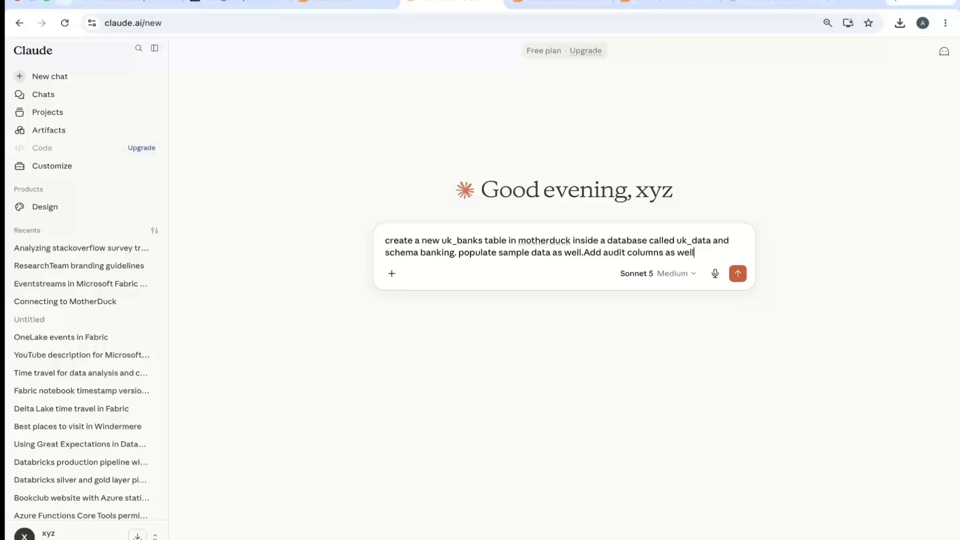
pyautogui.click(583, 253)
pyautogui.press('BackSpace')
pyautogui.press('BackSpace')
pyautogui.press('BackSpace')
pyautogui.press('BackSpace')
pyautogui.press('BackSpace')
pyautogui.press('BackSpace')
pyautogui.press('BackSpace')
pyautogui.press('BackSpace')
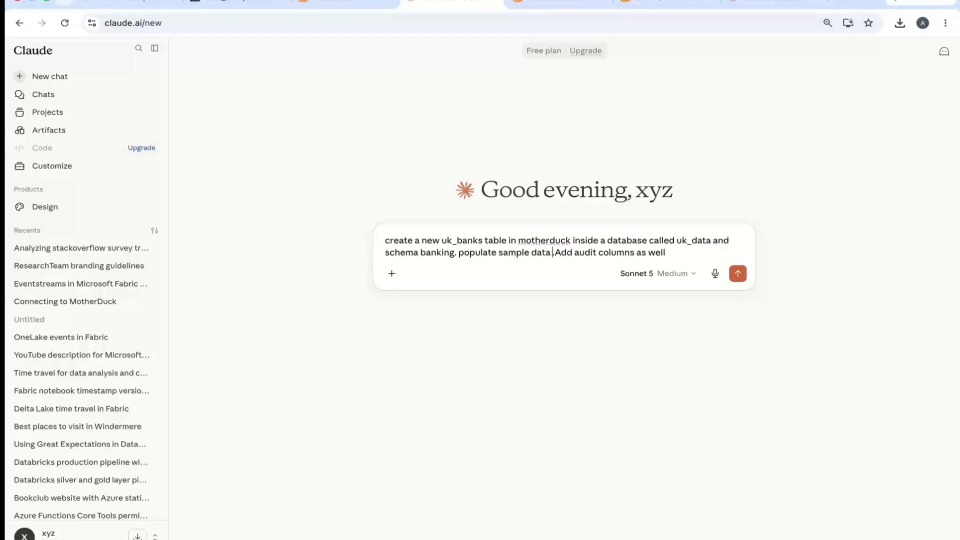
pyautogui.click(735, 274)
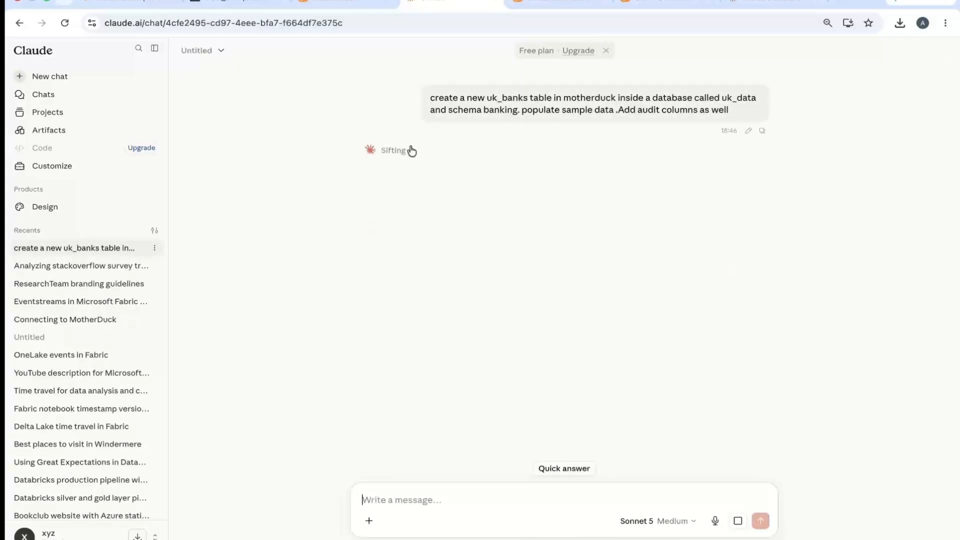
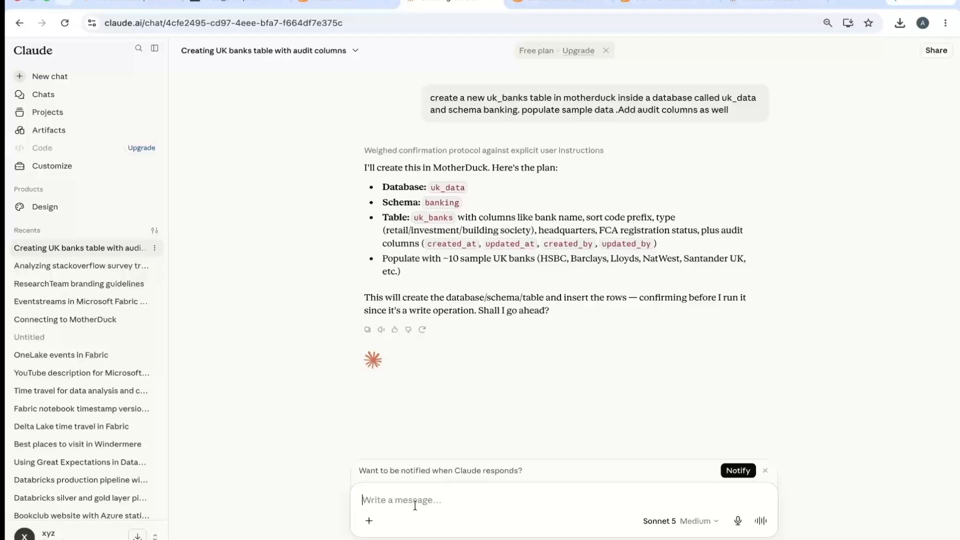
# Step: Approve Claude's table creation plan with the reply "yes populate 20 rows"
pyautogui.write('yes popu')
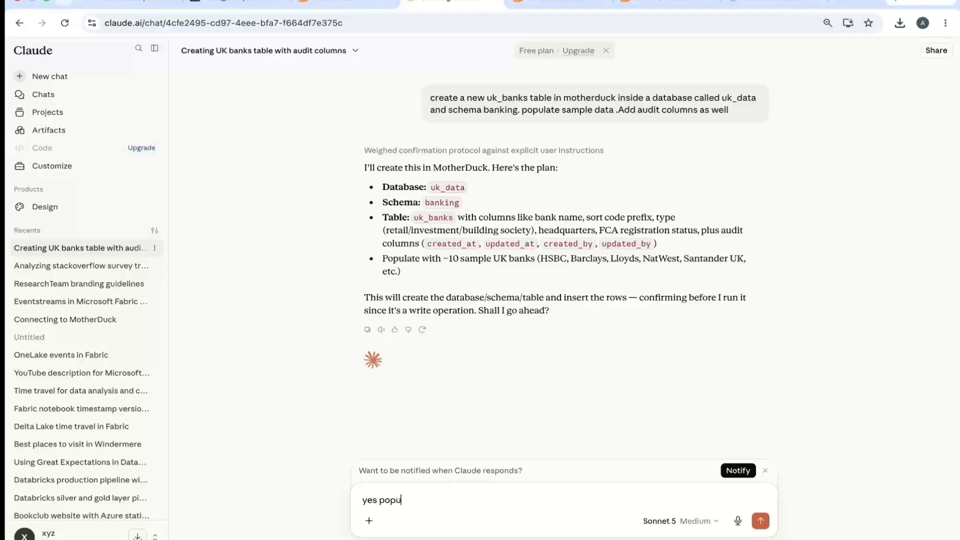
pyautogui.write('late 20 roewss')
pyautogui.press('Return')
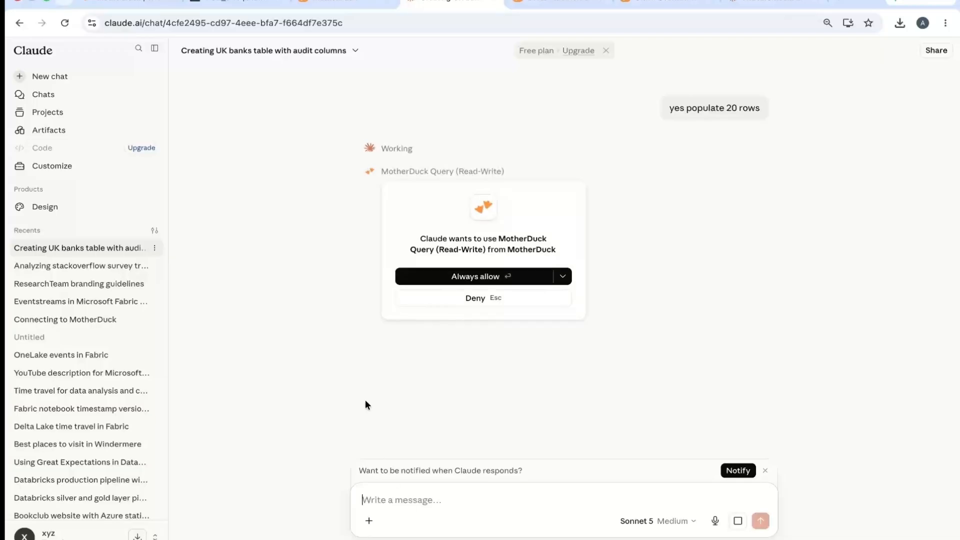
# Step: Always allow Claude's MotherDuck Query (Read-Write) tool and inspect the requests it runs to build the uk_data database and uk_banks table
pyautogui.click(469, 276)
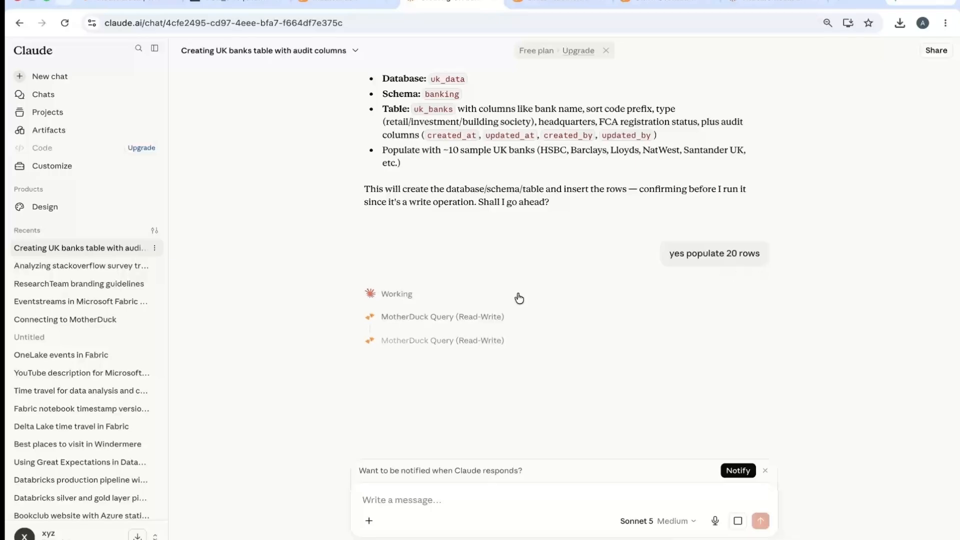
pyautogui.click(494, 317)
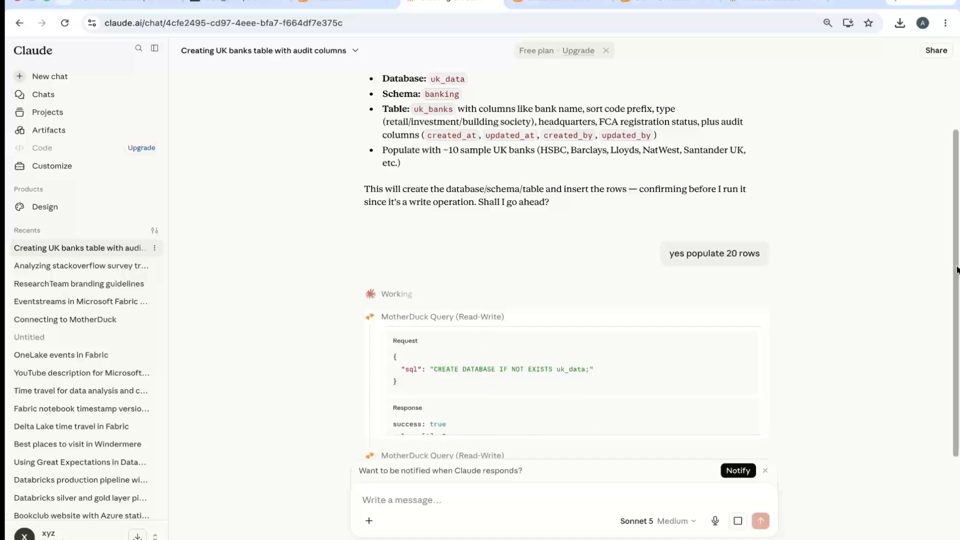
pyautogui.scroll(-2, 956, 270)
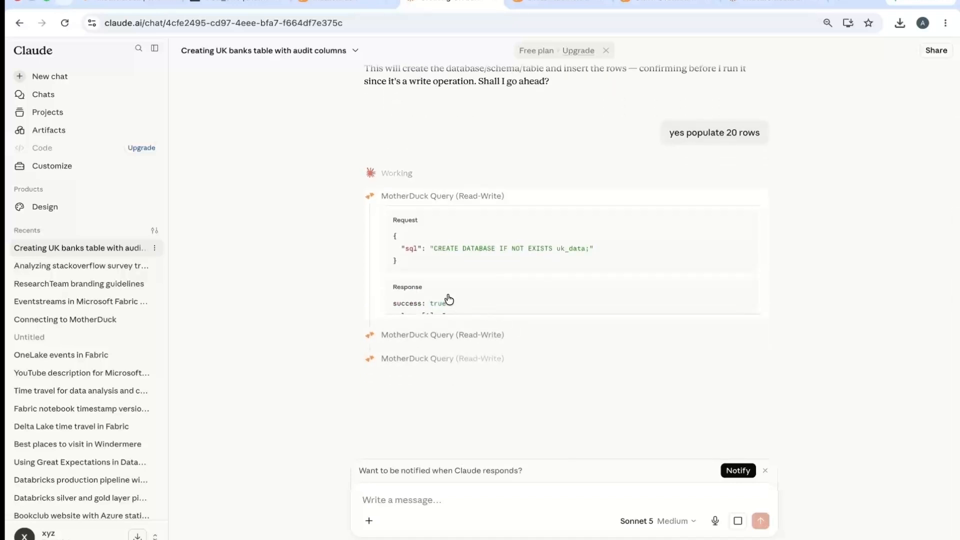
pyautogui.click(475, 335)
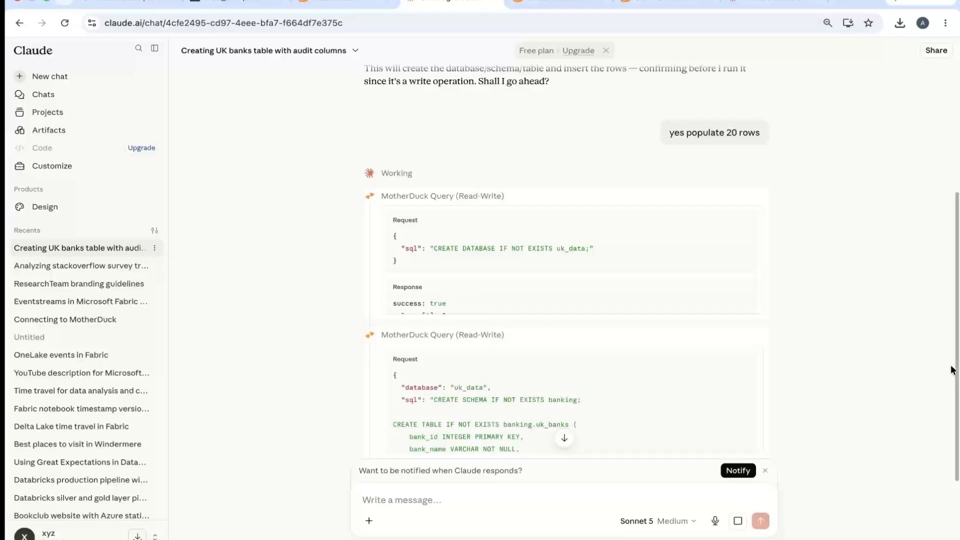
pyautogui.scroll(-2, 952, 380)
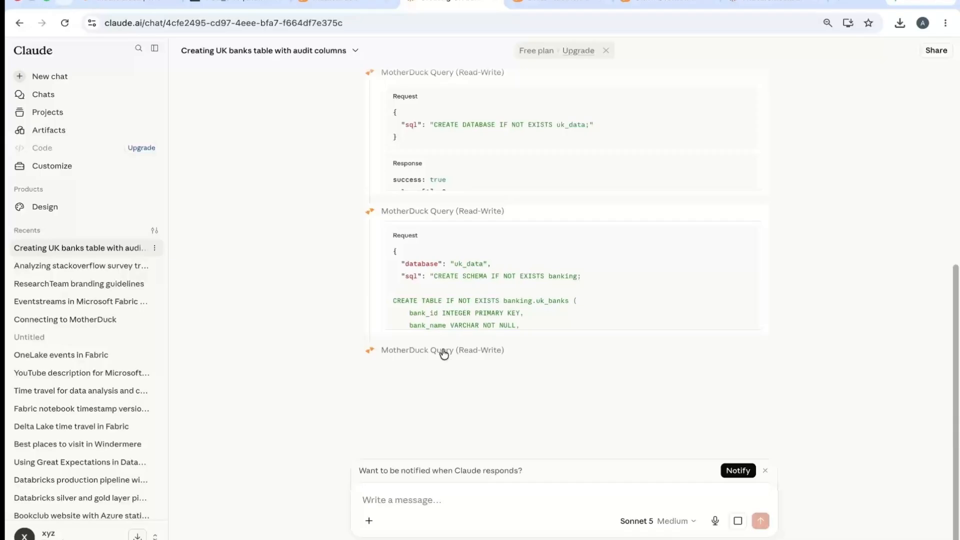
pyautogui.click(447, 352)
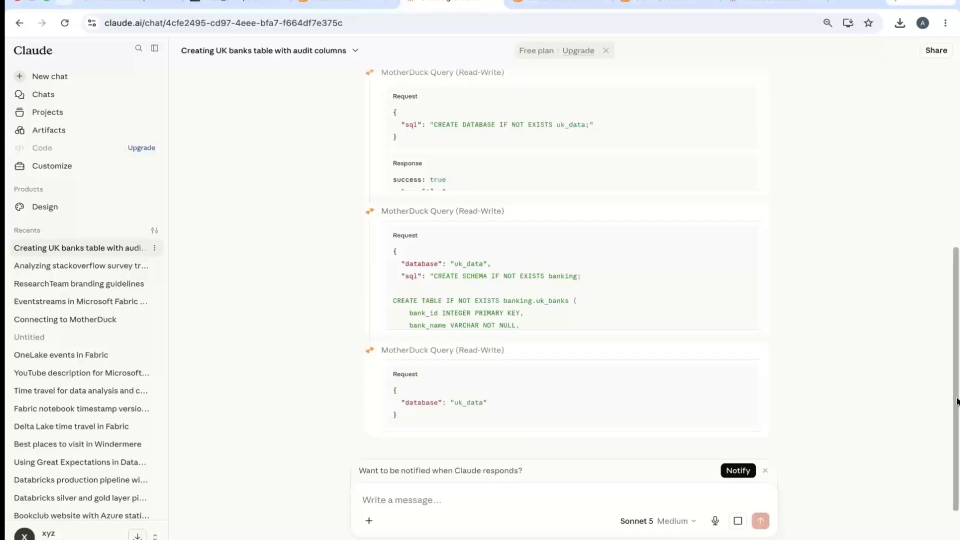
pyautogui.scroll(-1, 957, 437)
pyautogui.moveTo(958, 437); pyautogui.dragTo(958, 450)
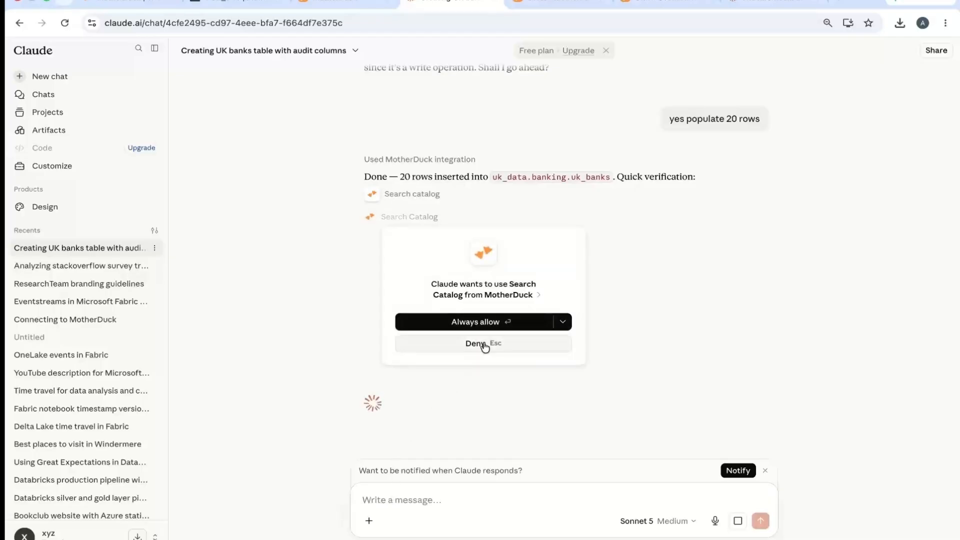
# Step: Always allow MotherDuck's Search Catalog tool, expand the verification calls and review Claude's summary of the uk_banks table
pyautogui.click(477, 323)
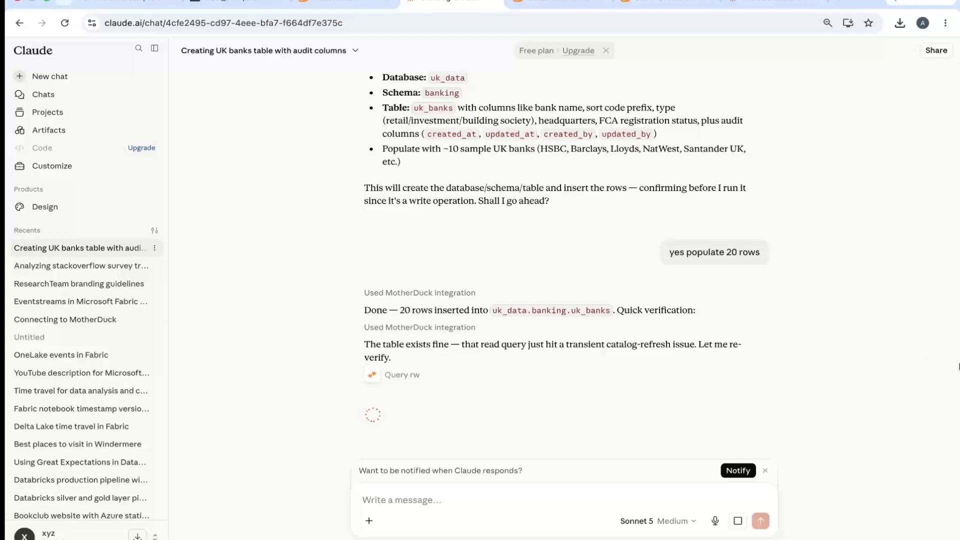
pyautogui.moveTo(959, 367); pyautogui.dragTo(958, 437)
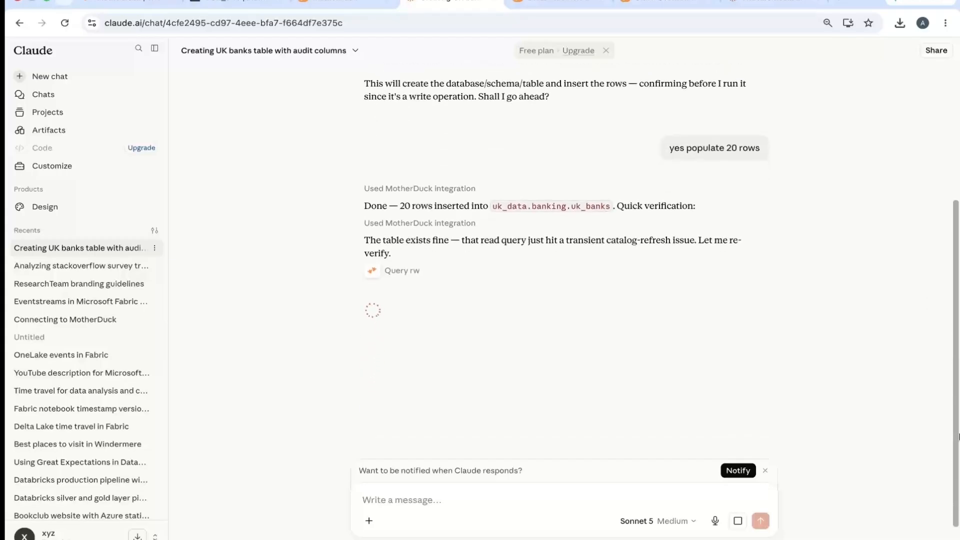
pyautogui.click(403, 273)
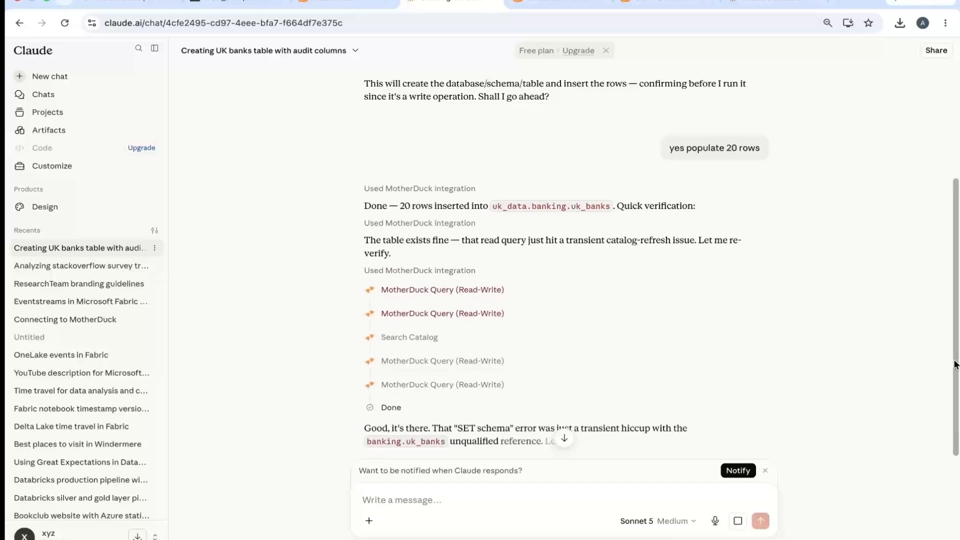
pyautogui.scroll(-2, 955, 364)
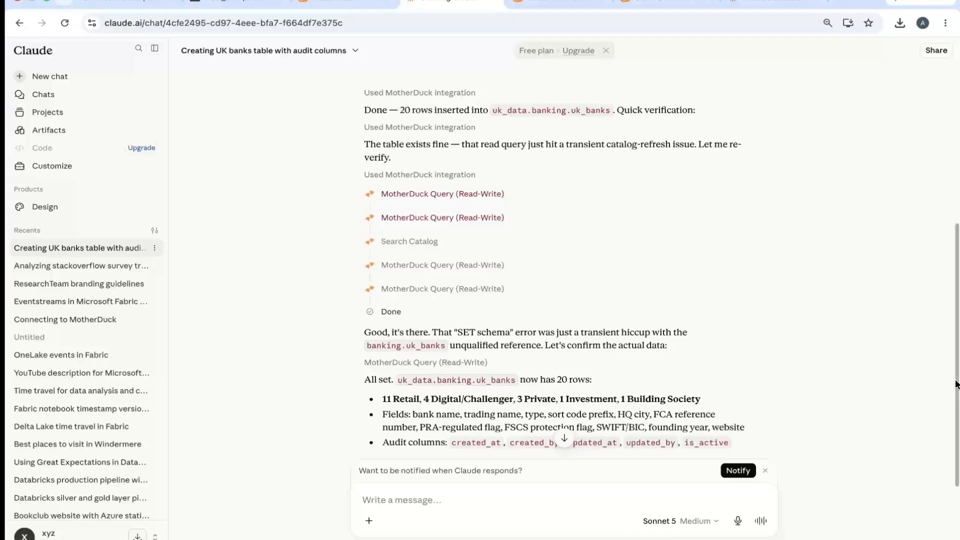
pyautogui.scroll(-3, 551, 316)
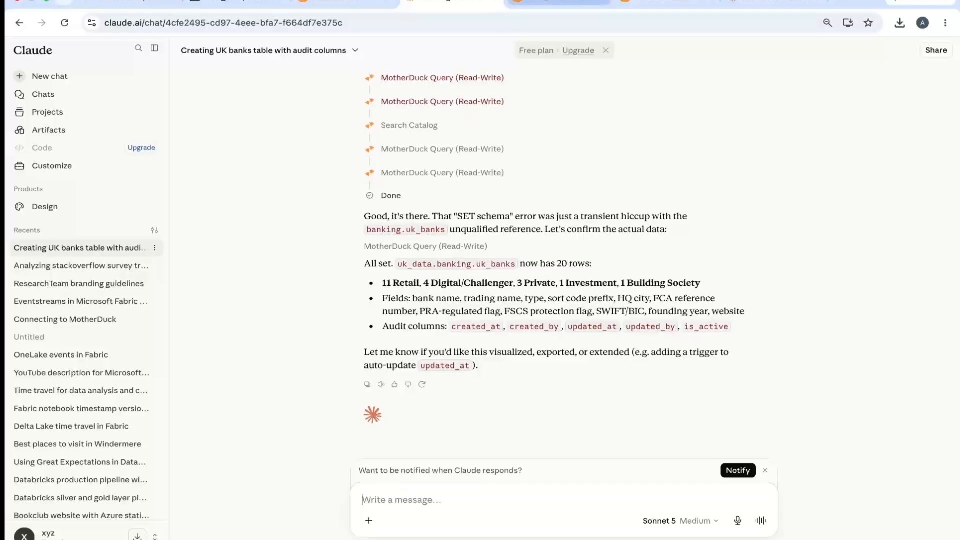
# Step: Switch to the MotherDuck notebook, close the survey_results table summary and collapse the sample_data database
pyautogui.click(348, 4)
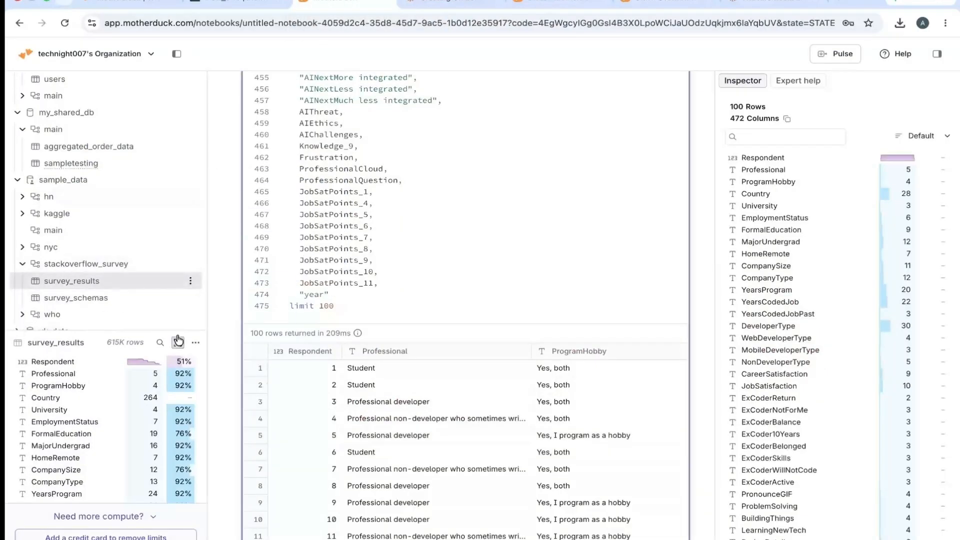
pyautogui.click(193, 344)
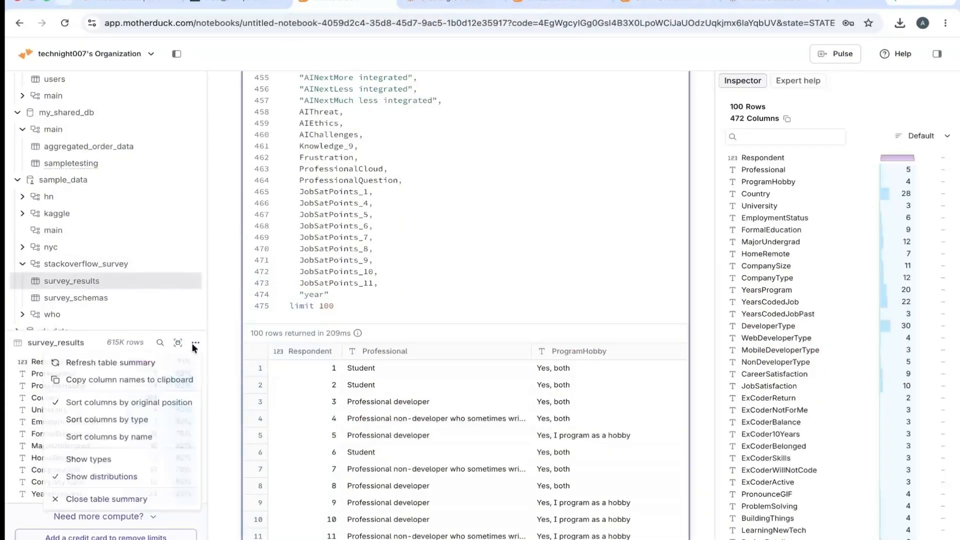
pyautogui.click(107, 500)
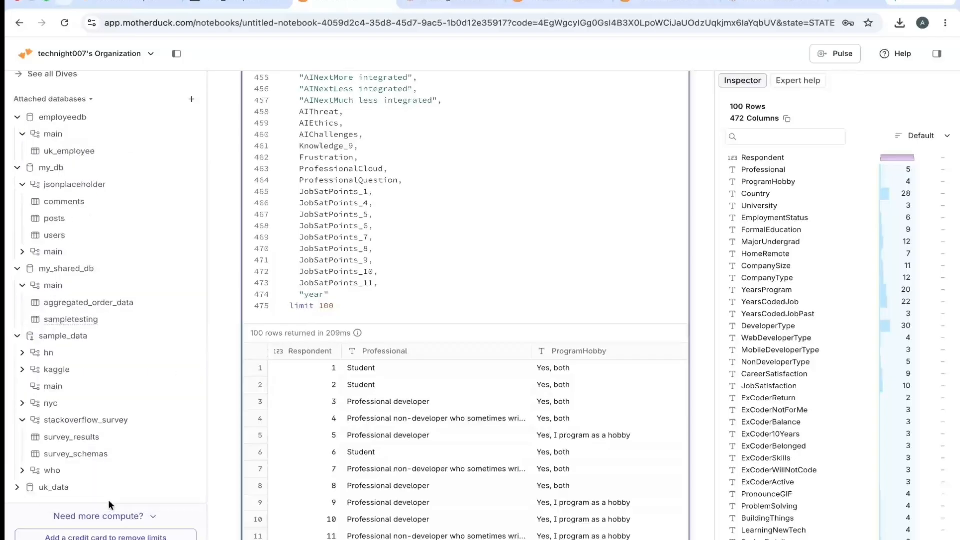
pyautogui.click(80, 342)
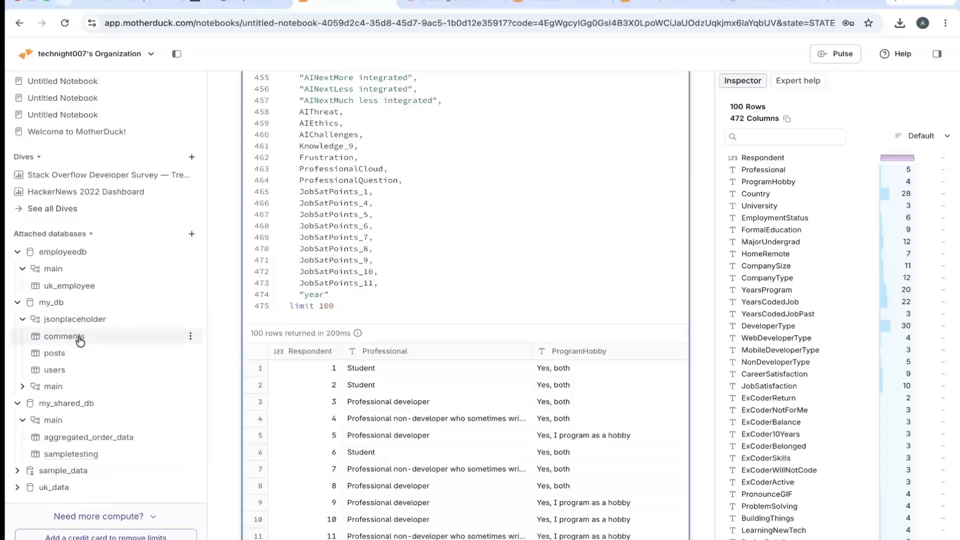
pyautogui.click(190, 337)
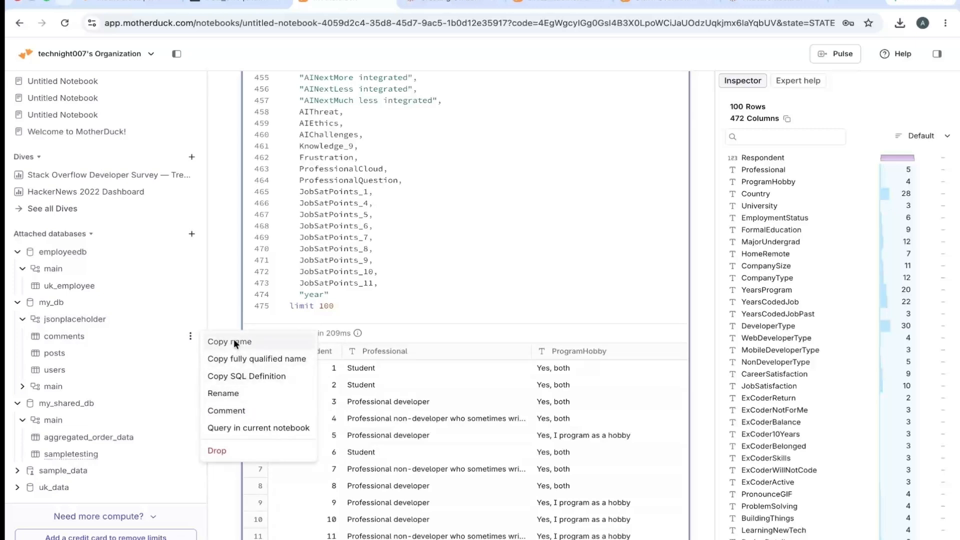
pyautogui.click(208, 292)
pyautogui.click(65, 340)
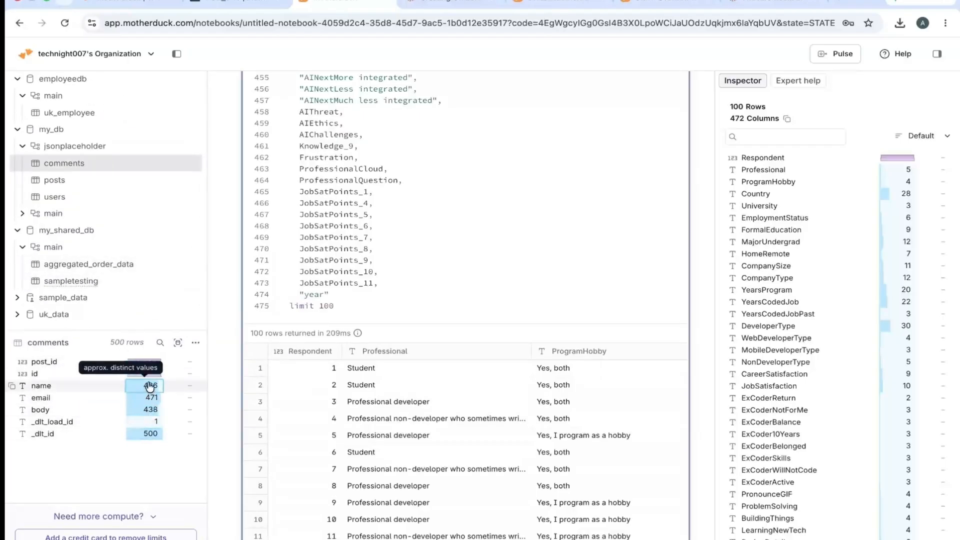
pyautogui.click(195, 345)
pyautogui.click(100, 502)
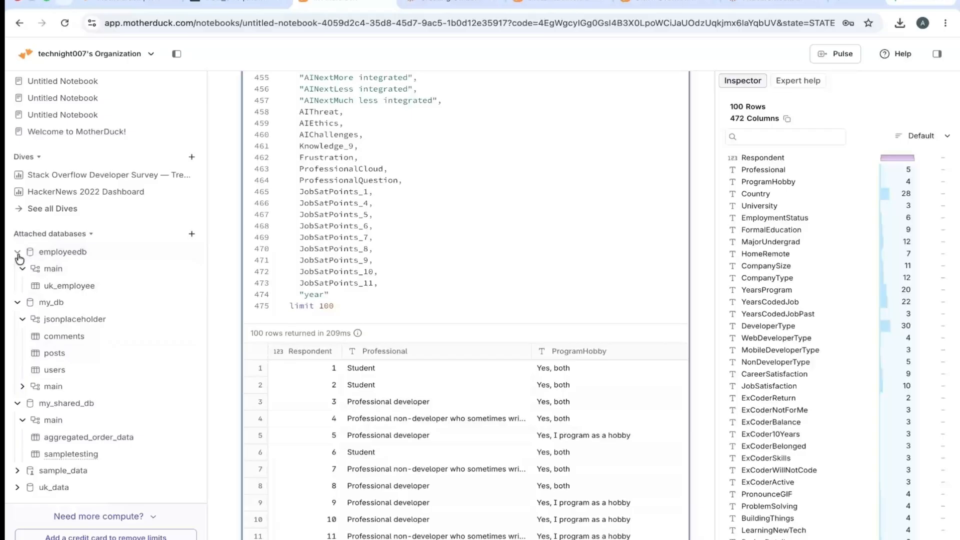
# Step: Collapse my_db, expand uk_data and its banking schema, and show the summary of the uk_banks table
pyautogui.click(17, 302)
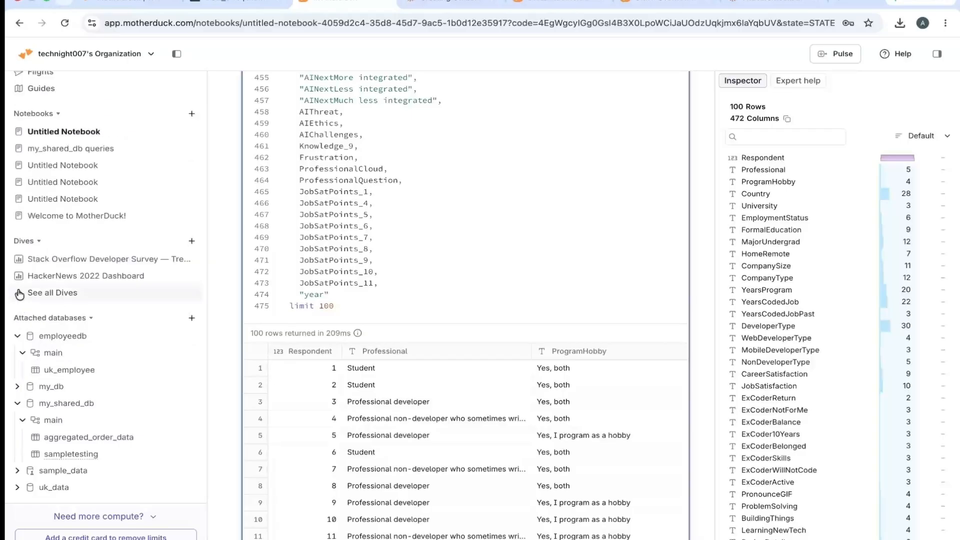
pyautogui.click(18, 487)
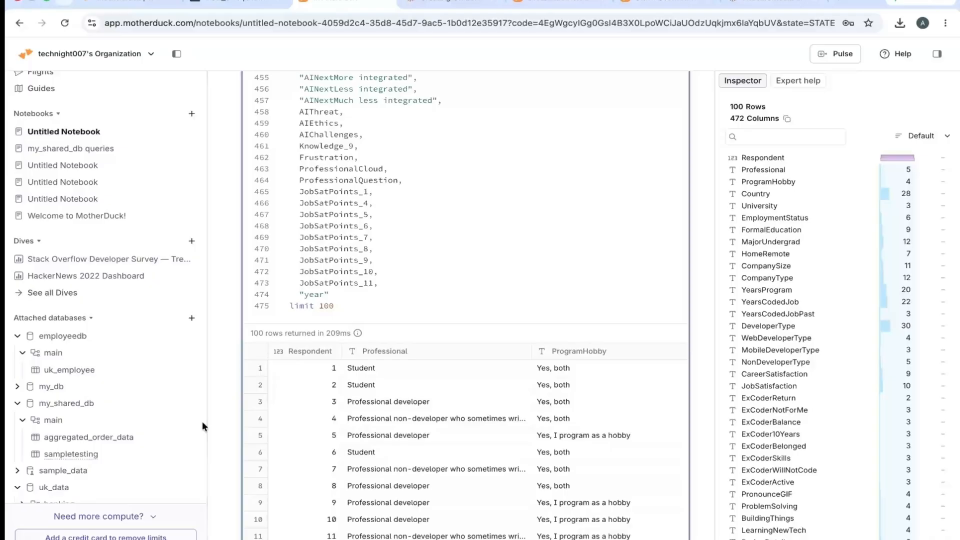
pyautogui.moveTo(202, 421); pyautogui.dragTo(202, 468)
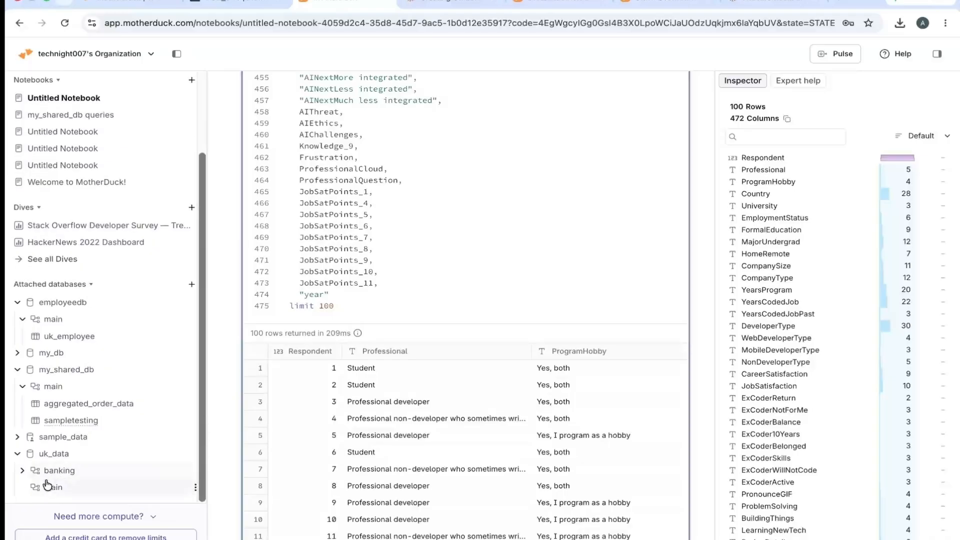
pyautogui.click(196, 489)
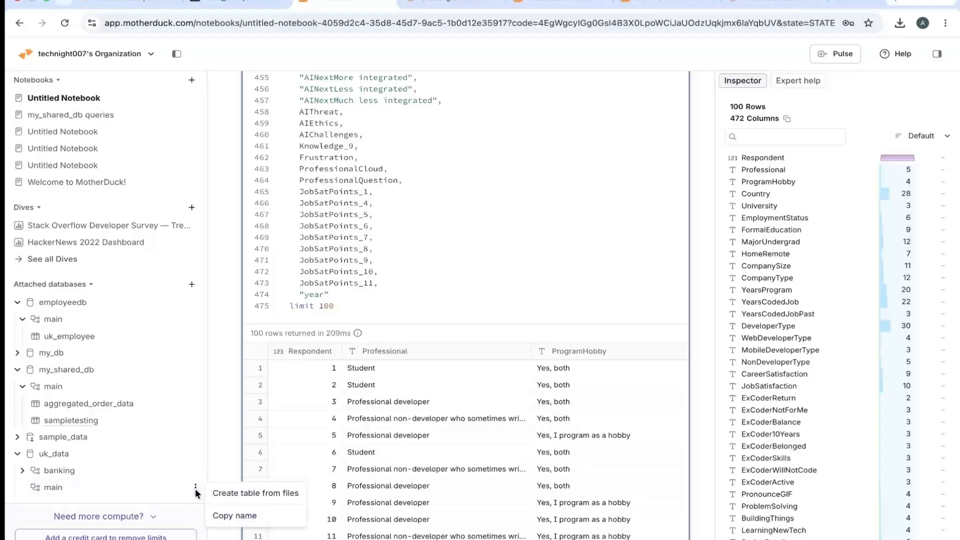
pyautogui.click(61, 473)
pyautogui.click(59, 473)
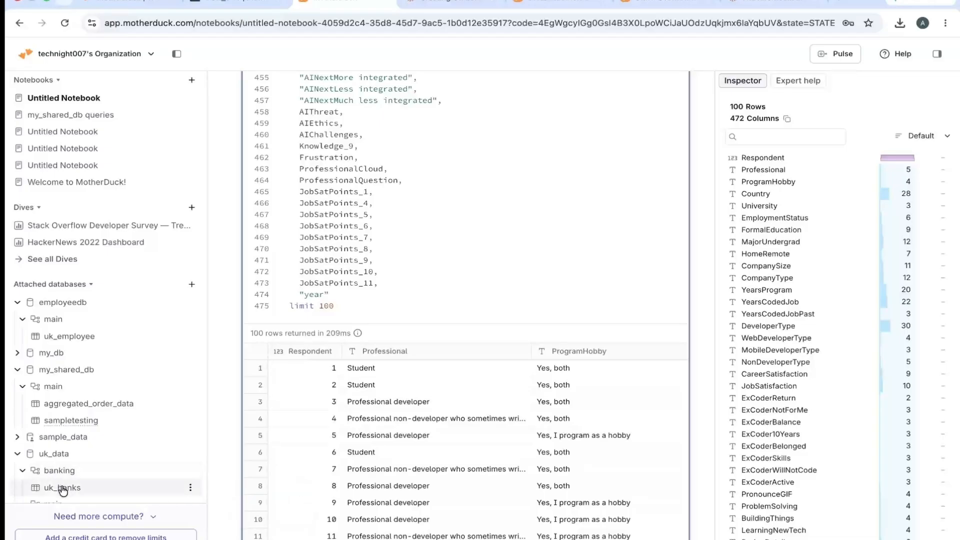
pyautogui.click(60, 487)
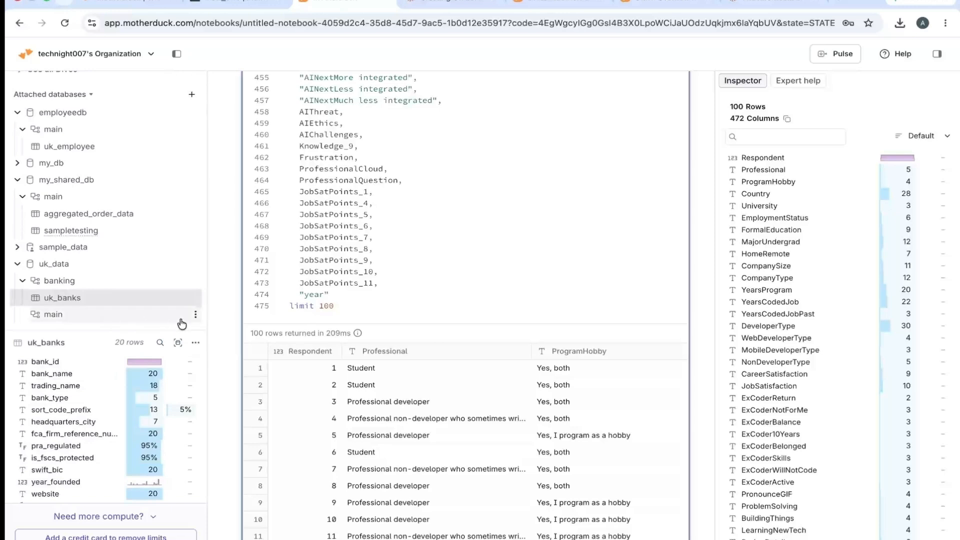
# Step: Query the uk_banks table in the current notebook, run the new cell and look through the returned rows
pyautogui.click(191, 298)
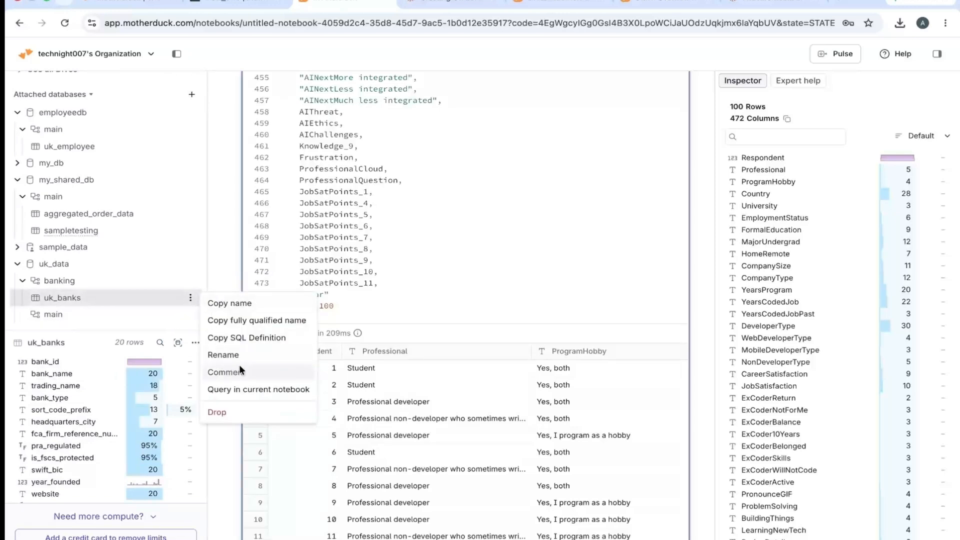
pyautogui.click(239, 389)
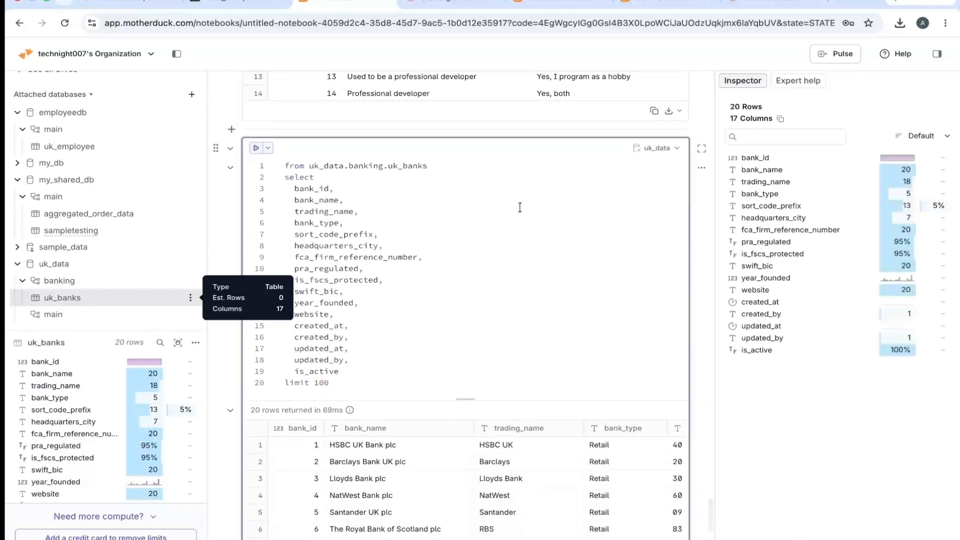
pyautogui.click(257, 150)
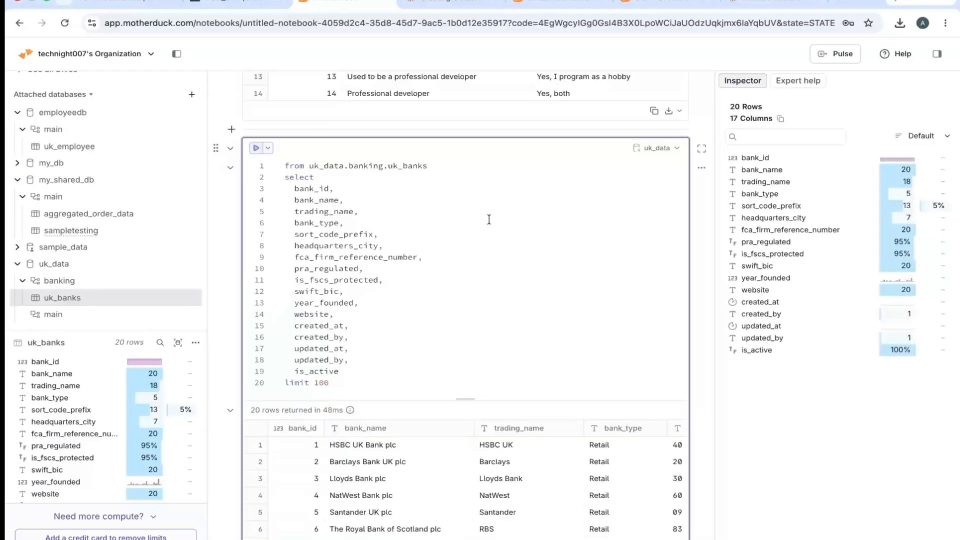
pyautogui.moveTo(710, 515); pyautogui.dragTo(713, 531)
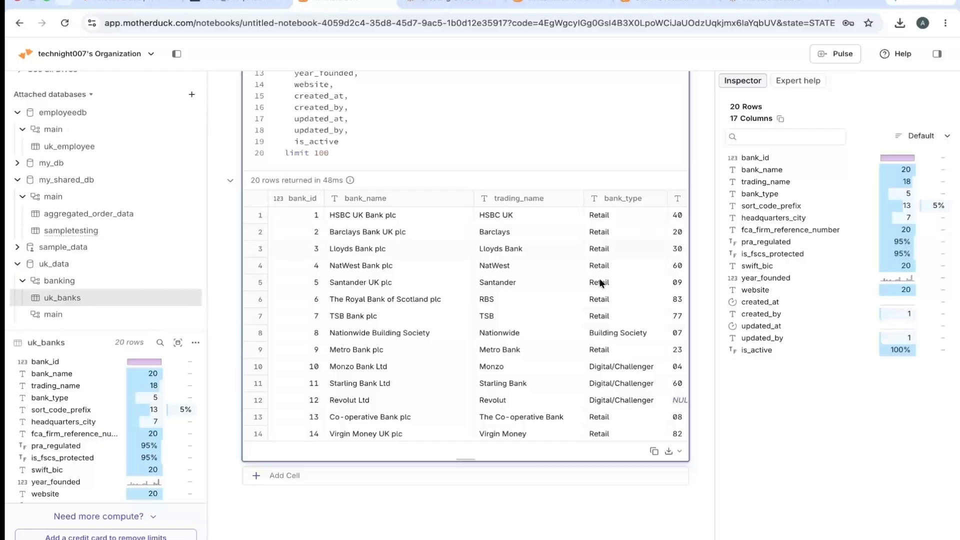
pyautogui.moveTo(325, 430); pyautogui.dragTo(306, 446)
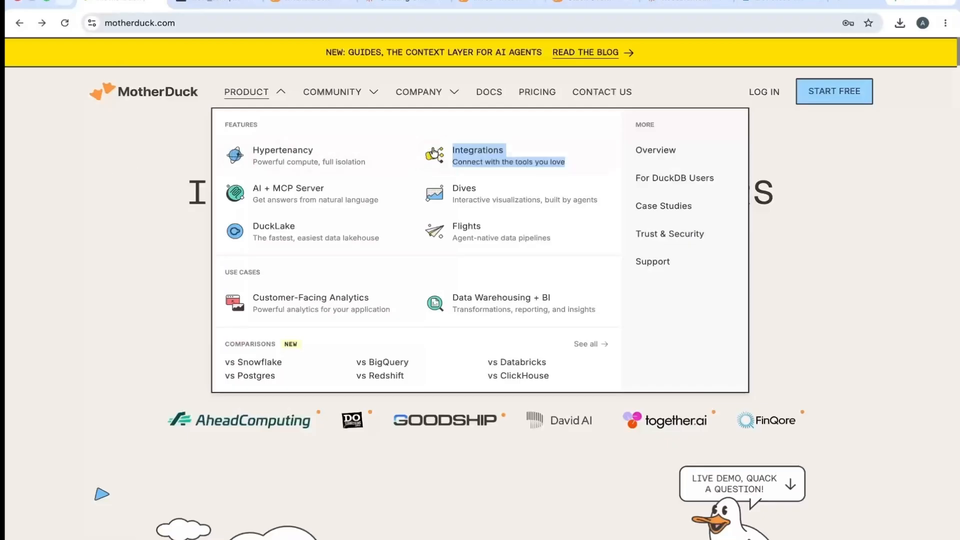
# Step: Start a new Claude chat and draft the prompt "create a flight in motherduck that fetches data using dlthub"
pyautogui.click(205, 3)
pyautogui.click(314, 1)
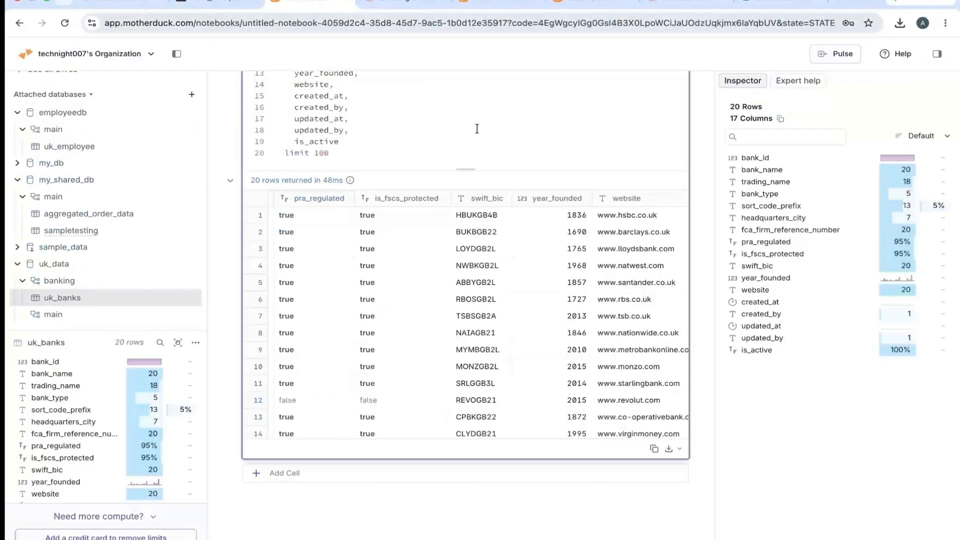
pyautogui.click(417, 3)
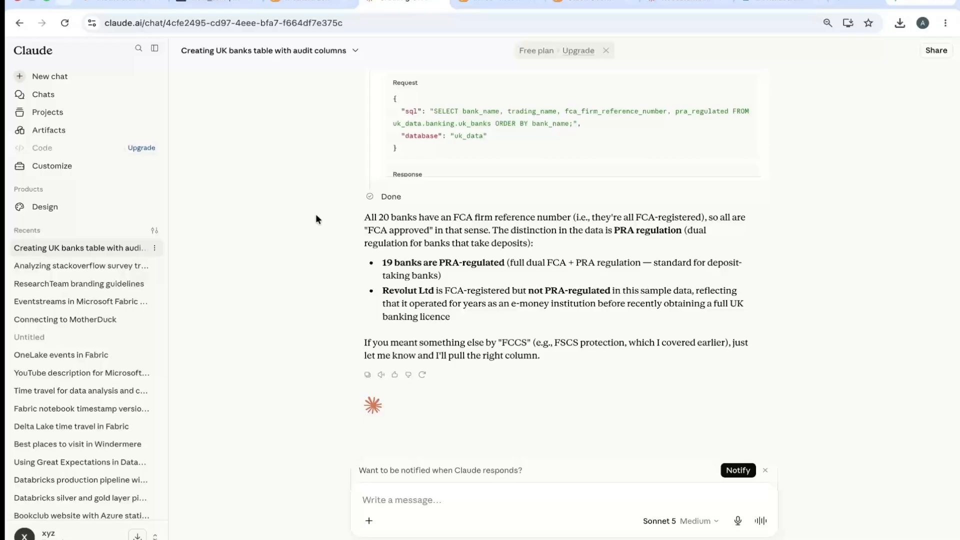
pyautogui.press('super+shift+o')
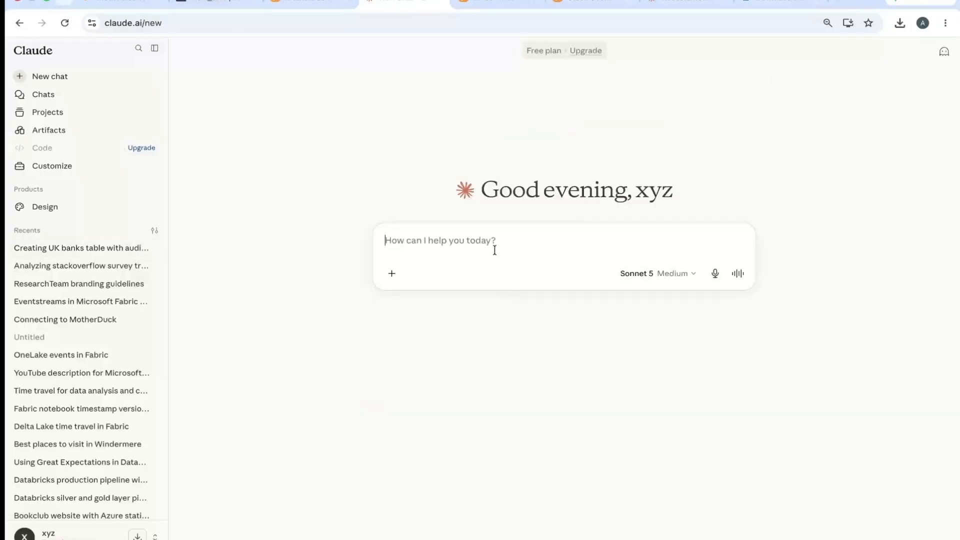
pyautogui.write('create a fk')
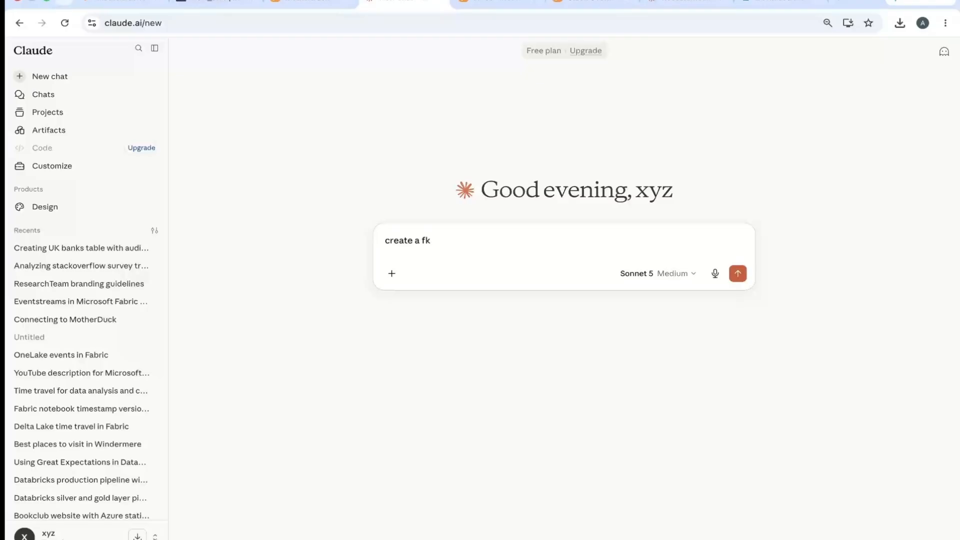
pyautogui.press('BackSpace')
pyautogui.write('light in motherduck ')
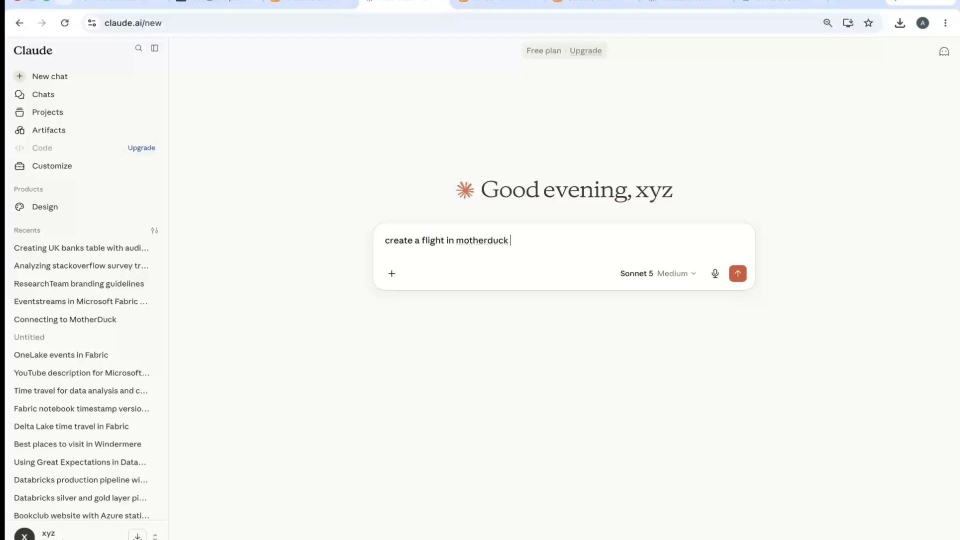
pyautogui.write('that fetcheds')
pyautogui.press('BackSpace')
pyautogui.press('BackSpace')
pyautogui.write('s data using')
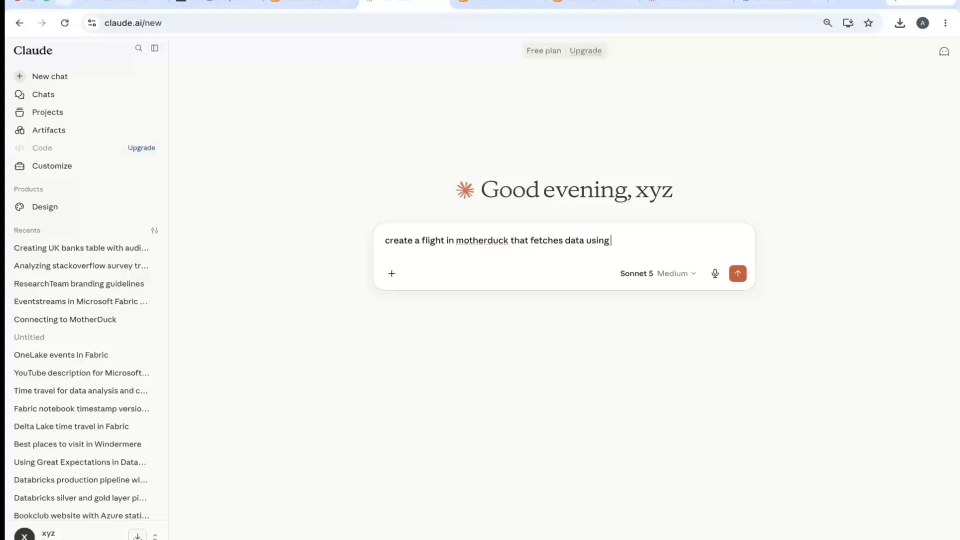
pyautogui.write(' dlthub')
# Step: Open dlthub.com in a new browser tab, accept its cookies and view the home page
pyautogui.click(839, 1)
pyautogui.write('dlthub')
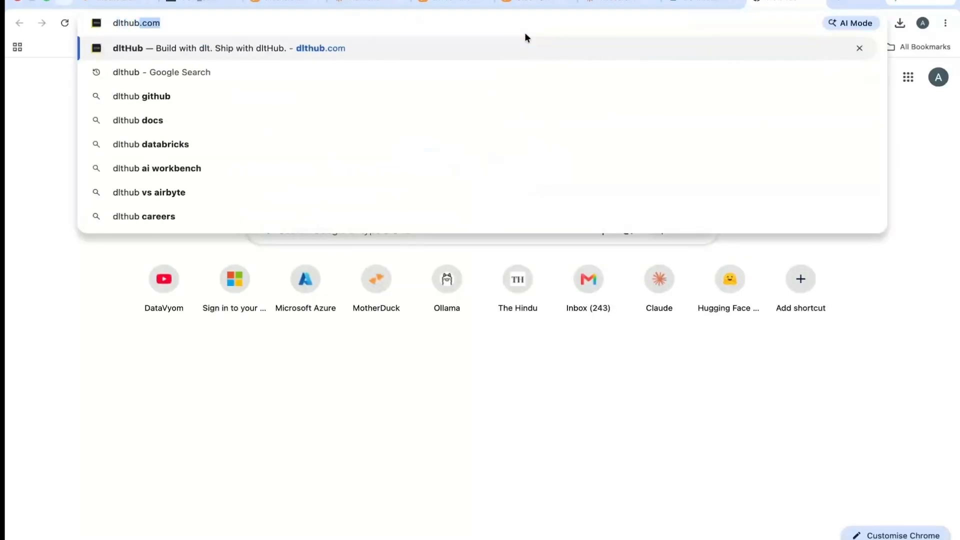
pyautogui.press('Return')
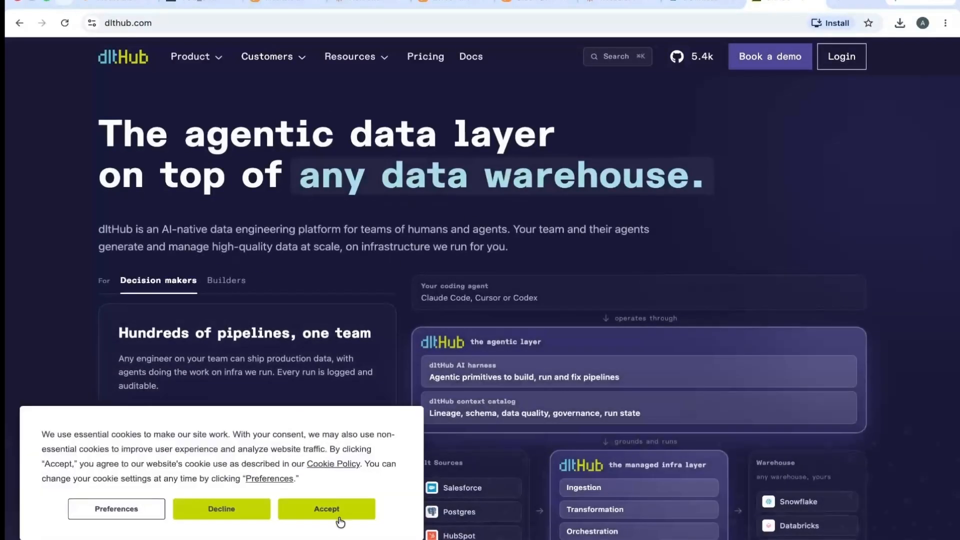
pyautogui.click(322, 509)
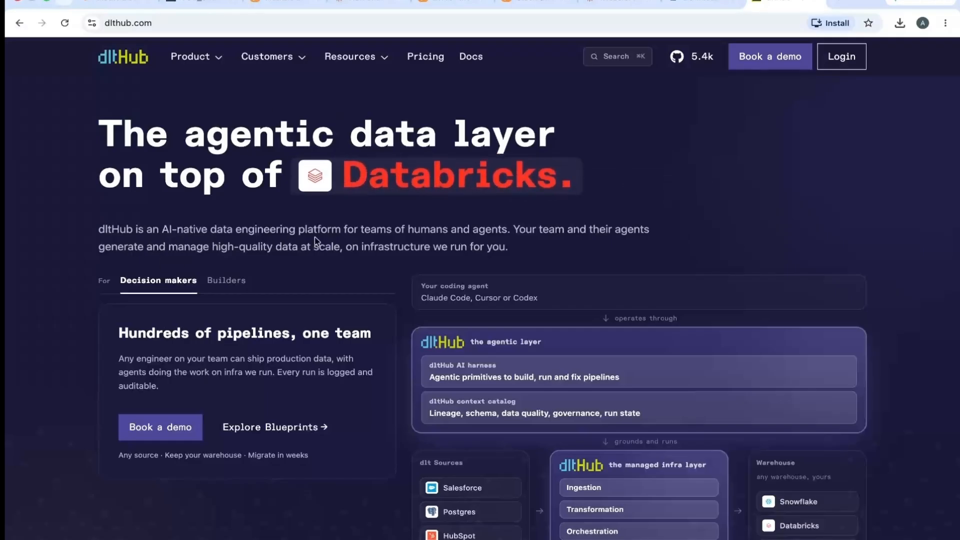
# Step: Return to the Claude draft and add "for jsonplaceholder posts api for 100 rows and load the data into motherduck new table in uk_data database"
pyautogui.click(618, 5)
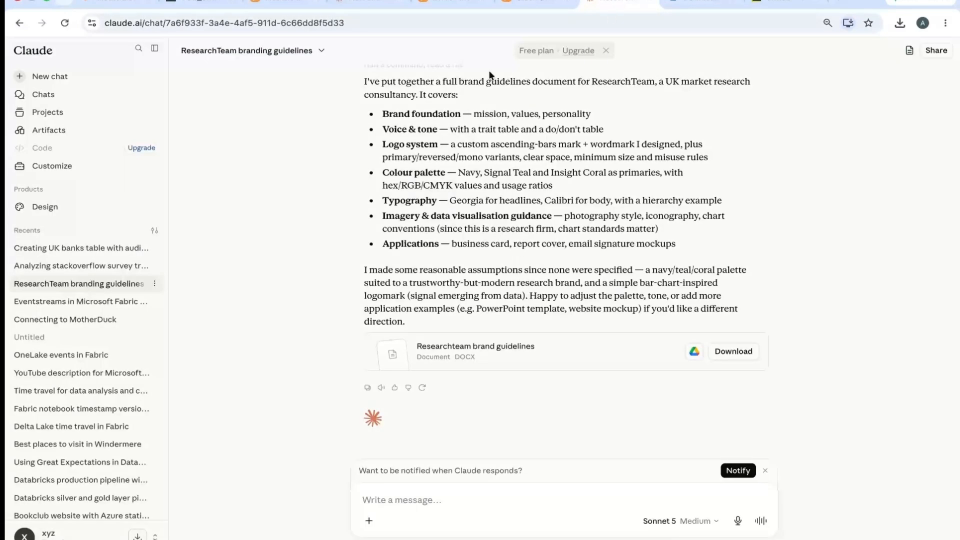
pyautogui.click(525, 2)
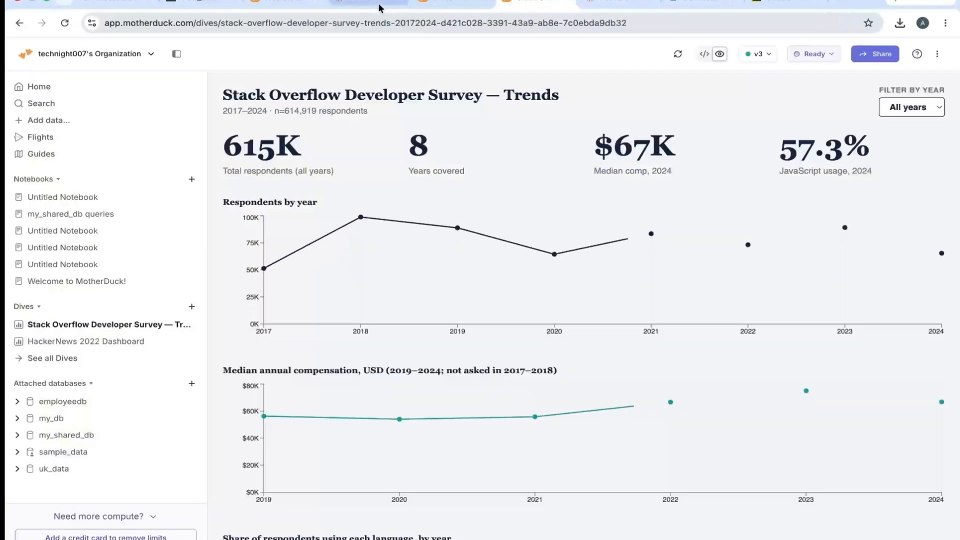
pyautogui.click(367, 2)
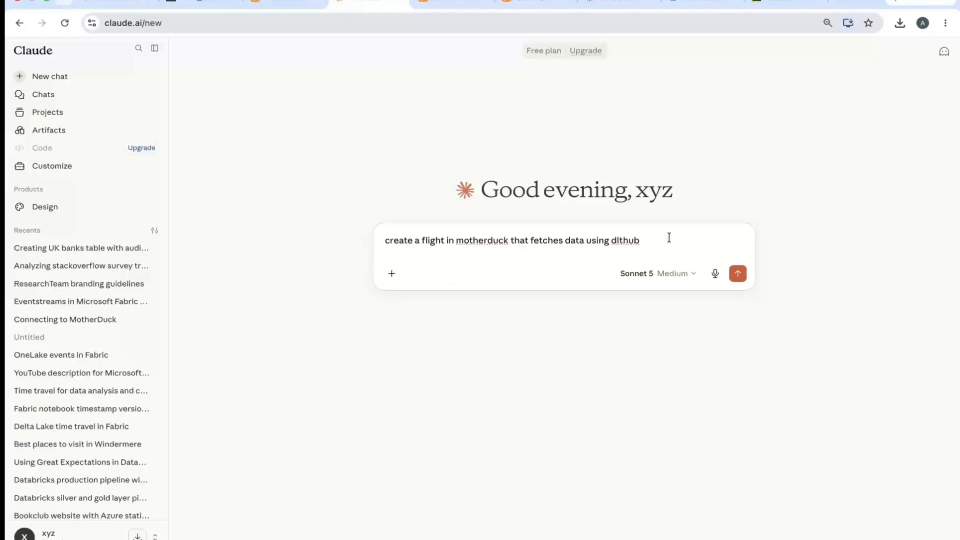
pyautogui.write('for jsonplaceholder api for 100 rows')
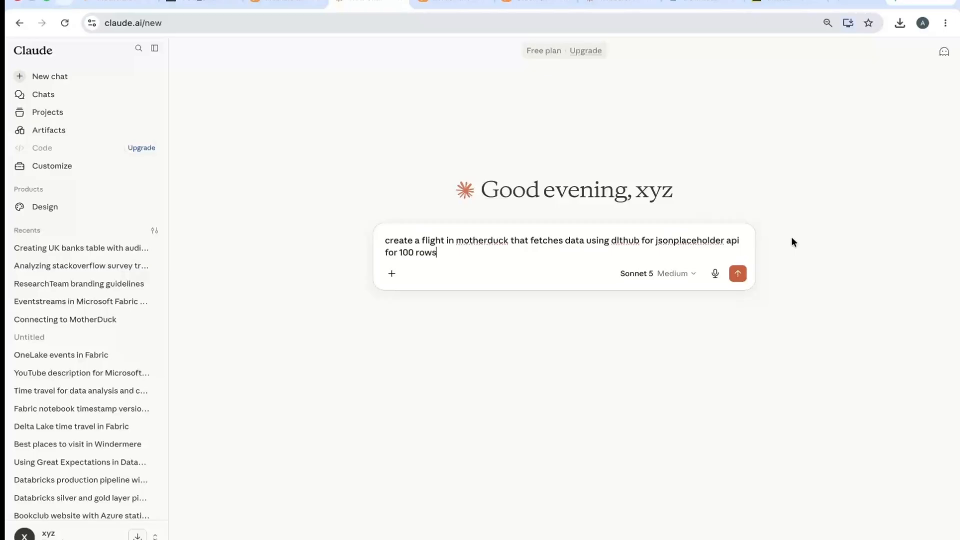
pyautogui.click(728, 241)
pyautogui.write('posts')
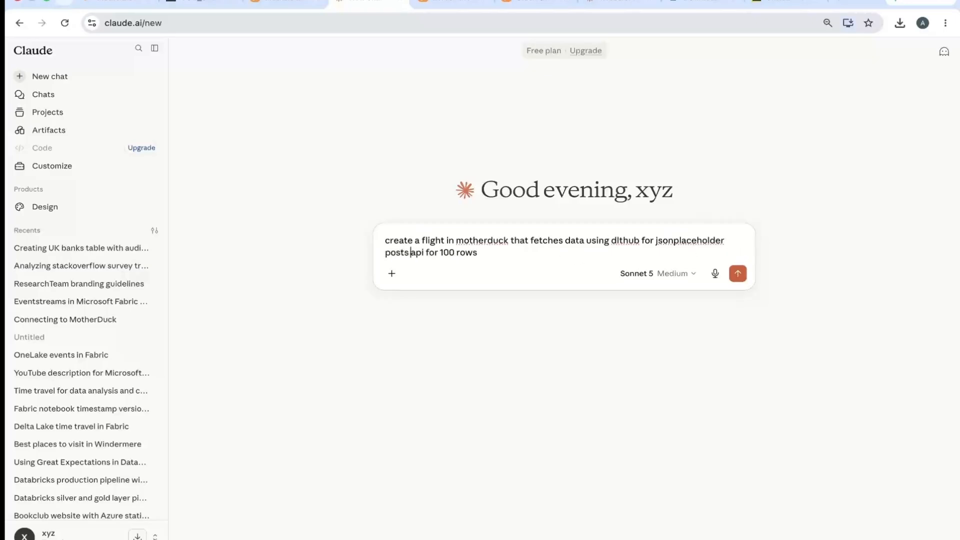
pyautogui.click(511, 253)
pyautogui.write('and load the data in')
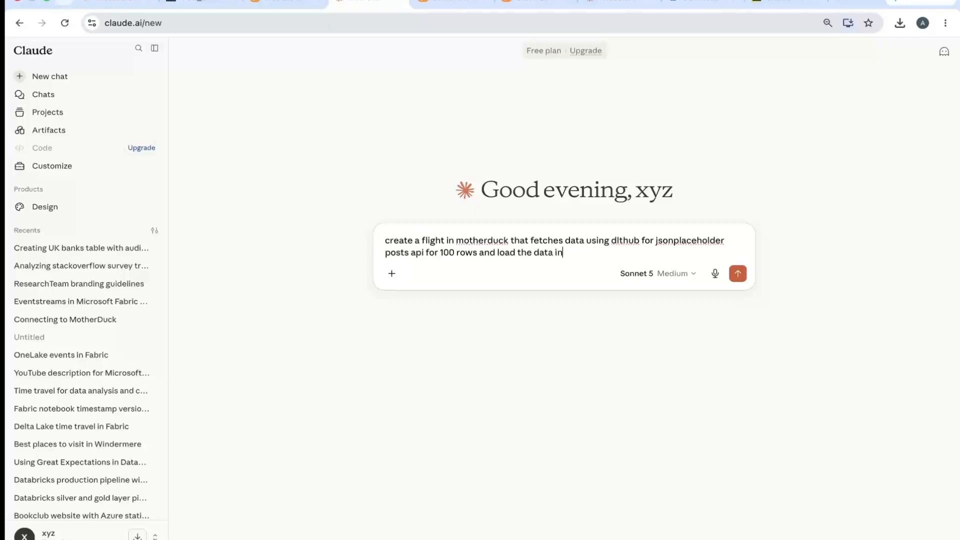
pyautogui.write('to motherduck ne')
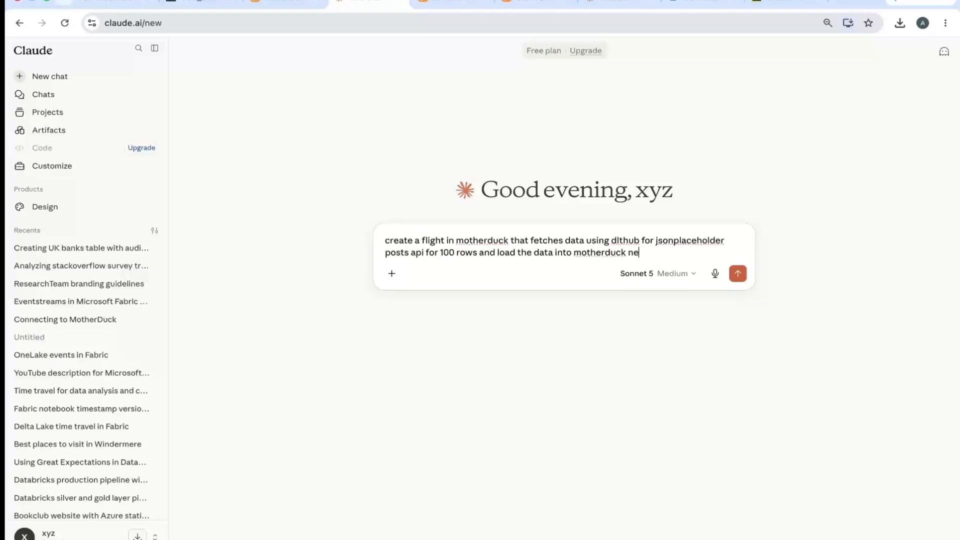
pyautogui.write('w table in uk_data database')
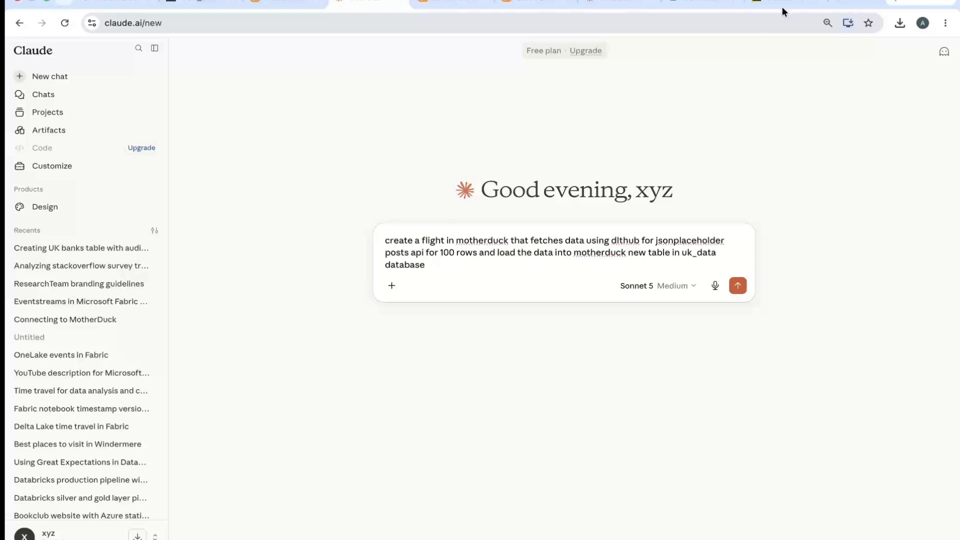
# Step: Search the web for "jsonplaceholder api" in a new browser tab and open the JSONPlaceholder site
pyautogui.click(838, 2)
pyautogui.write('jkso')
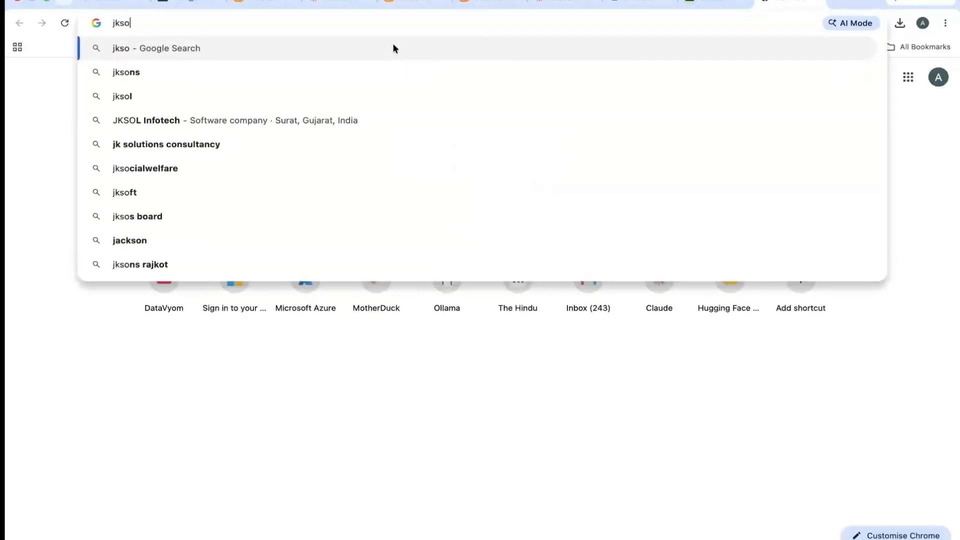
pyautogui.press('BackSpace')
pyautogui.press('BackSpace')
pyautogui.press('BackSpace')
pyautogui.write('sonm')
pyautogui.press('BackSpace')
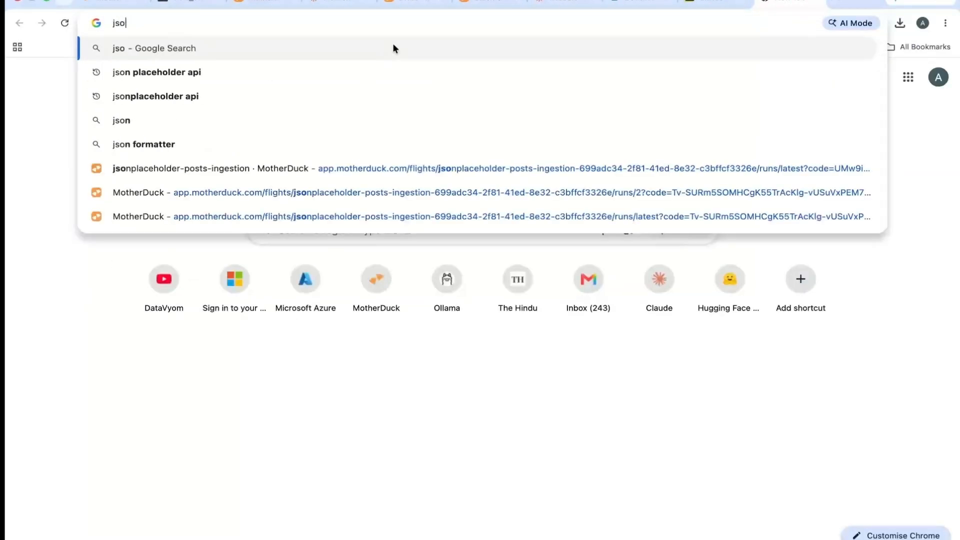
pyautogui.write('pla')
pyautogui.press('Return')
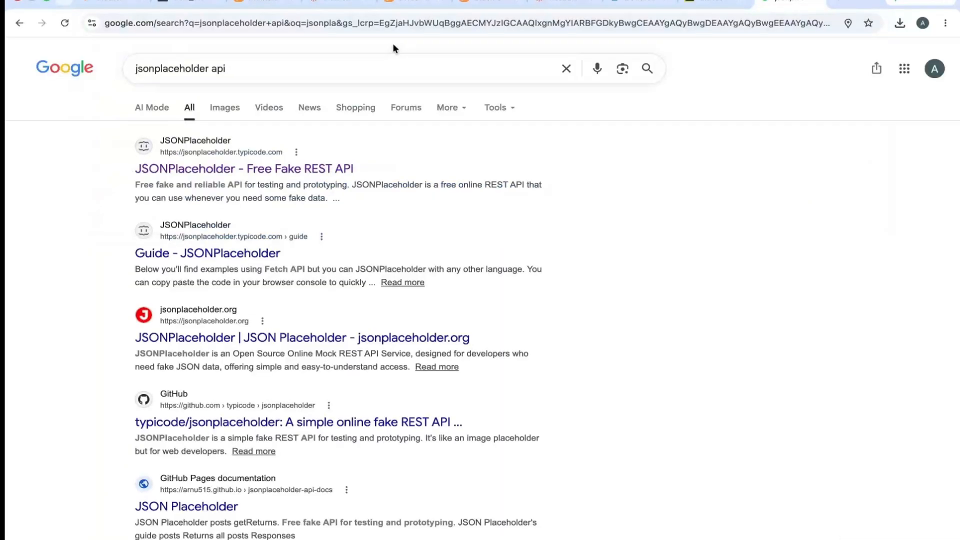
pyautogui.click(250, 167)
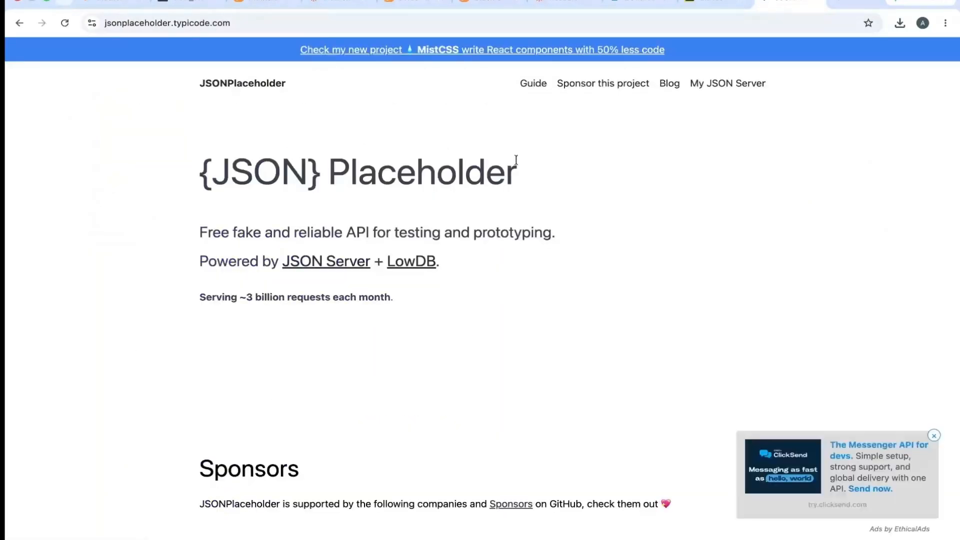
# Step: Open JSONPlaceholder's /posts resource, dismiss the translation popup and view the JSON records
pyautogui.rightClick(954, 111)
pyautogui.click(954, 111)
pyautogui.moveTo(955, 107); pyautogui.dragTo(908, 415)
pyautogui.click(220, 209)
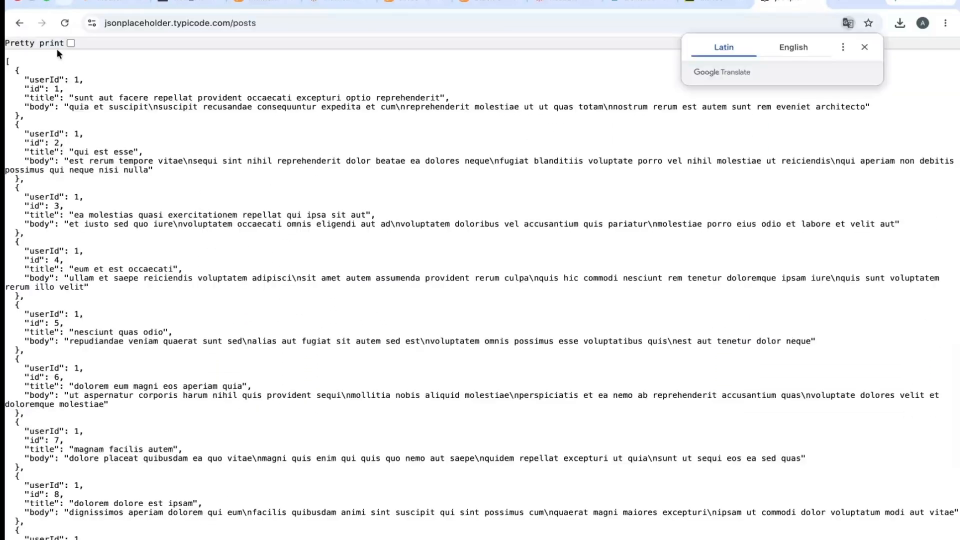
pyautogui.click(740, 6)
pyautogui.click(796, 2)
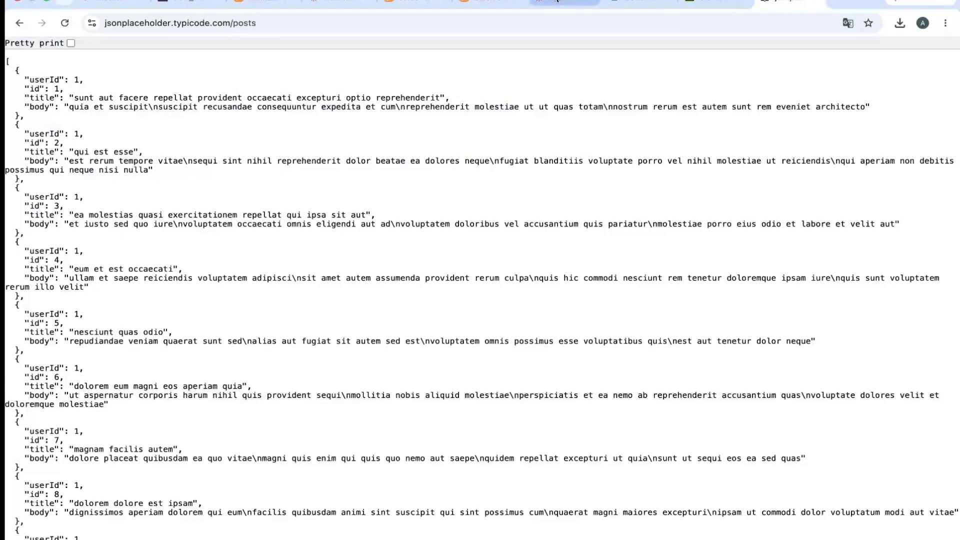
# Step: Return to the Claude flight chat, submit the prompt and review the loaded motherduck-flights-dlt skill through its REST API pagination section
pyautogui.click(560, 2)
pyautogui.moveTo(464, 321); pyautogui.dragTo(452, 115)
pyautogui.click(455, 114)
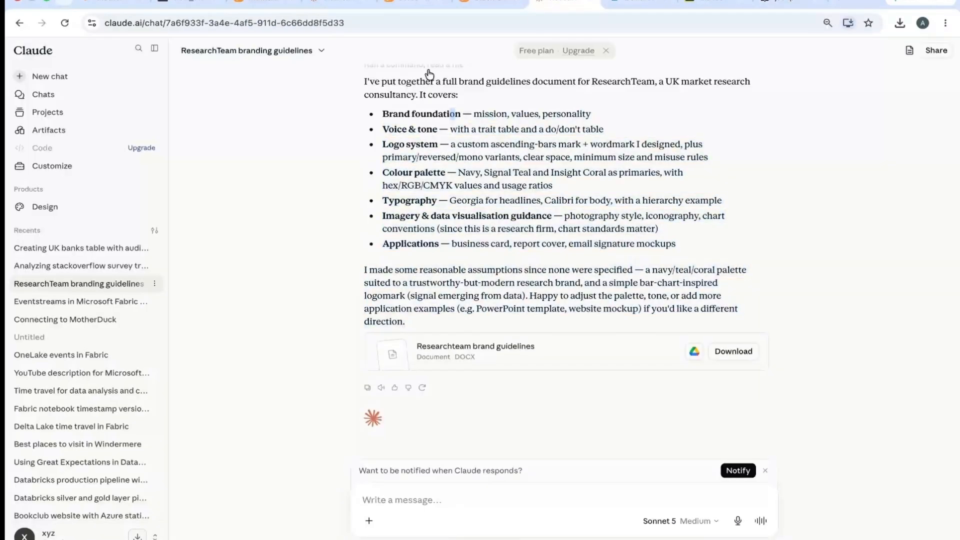
pyautogui.click(340, 2)
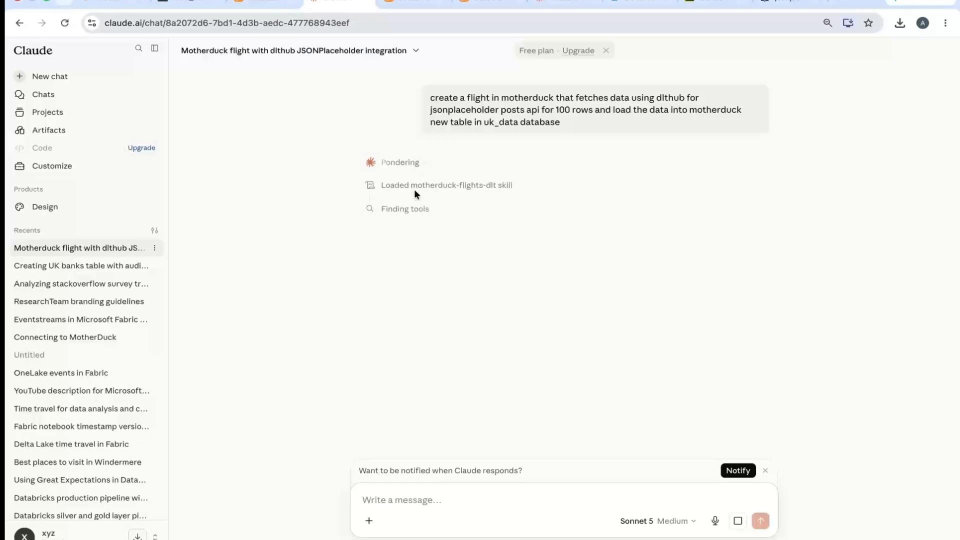
pyautogui.click(454, 190)
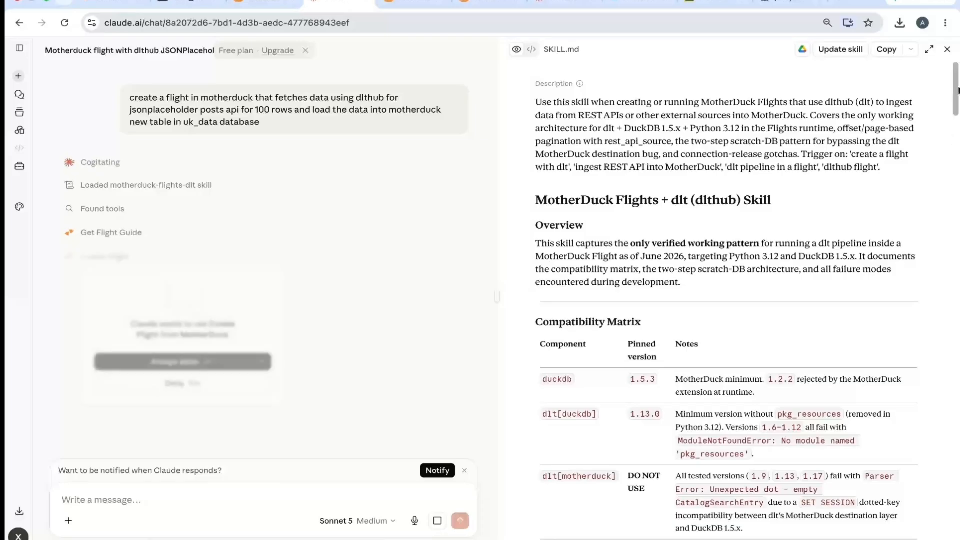
pyautogui.moveTo(959, 91); pyautogui.dragTo(957, 228)
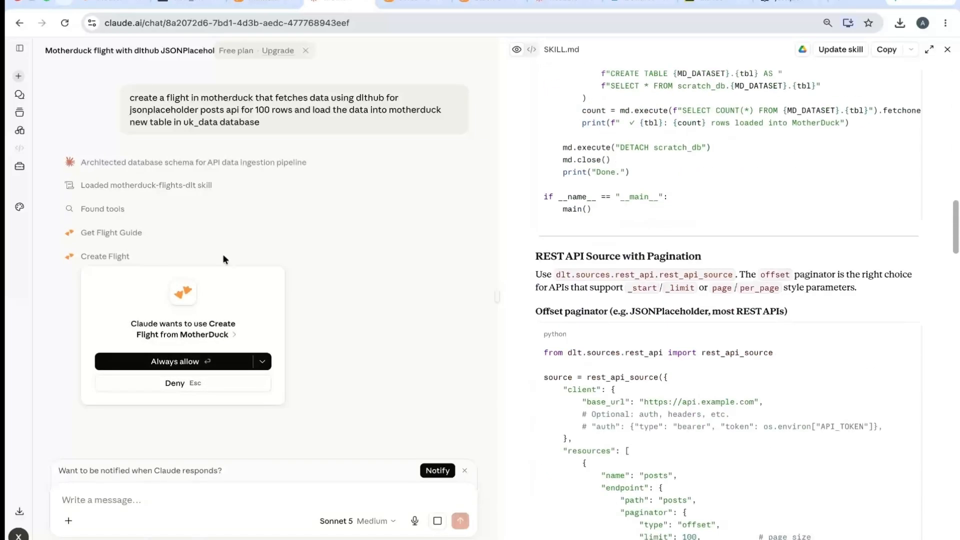
# Step: Always allow MotherDuck's Create Flight tool, close the skill file, and always allow the List Flight Runs tool
pyautogui.click(172, 361)
pyautogui.click(947, 49)
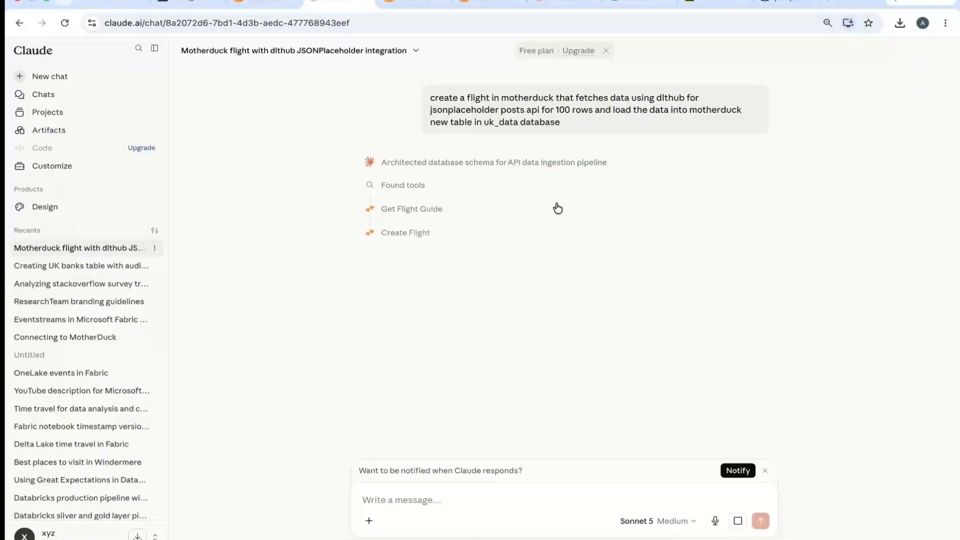
pyautogui.click(405, 234)
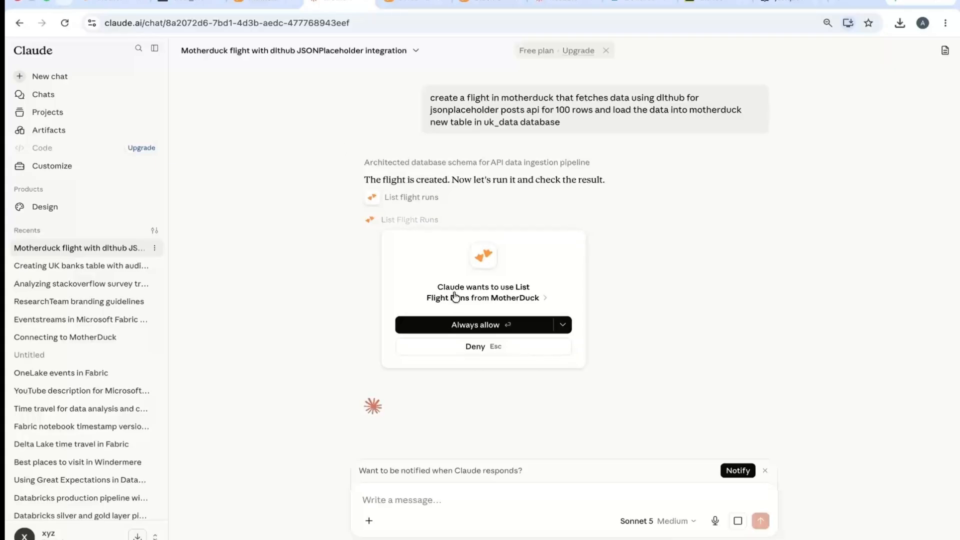
pyautogui.click(457, 324)
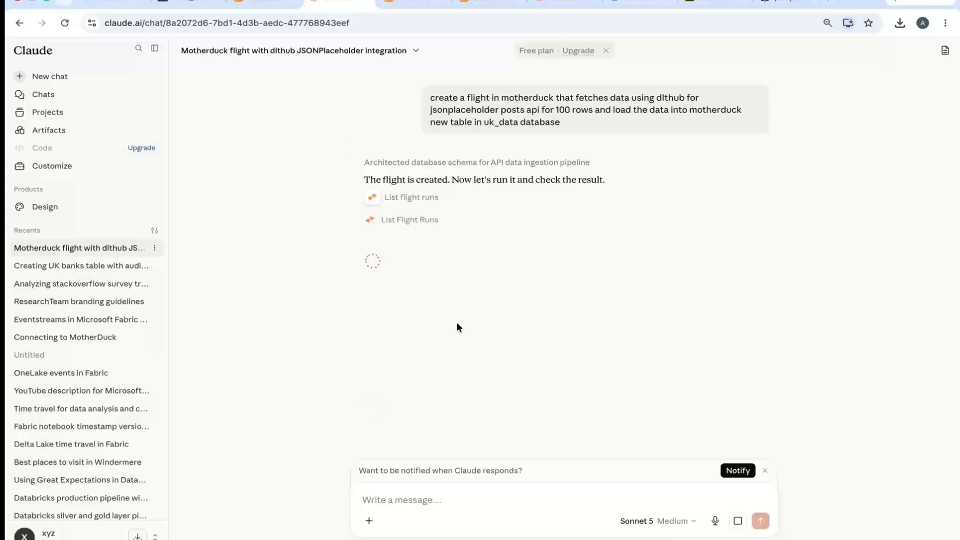
# Step: Expand the flight run calls and review Claude's summary of the jsonplaceholder-posts-to-uk-data flight
pyautogui.click(410, 201)
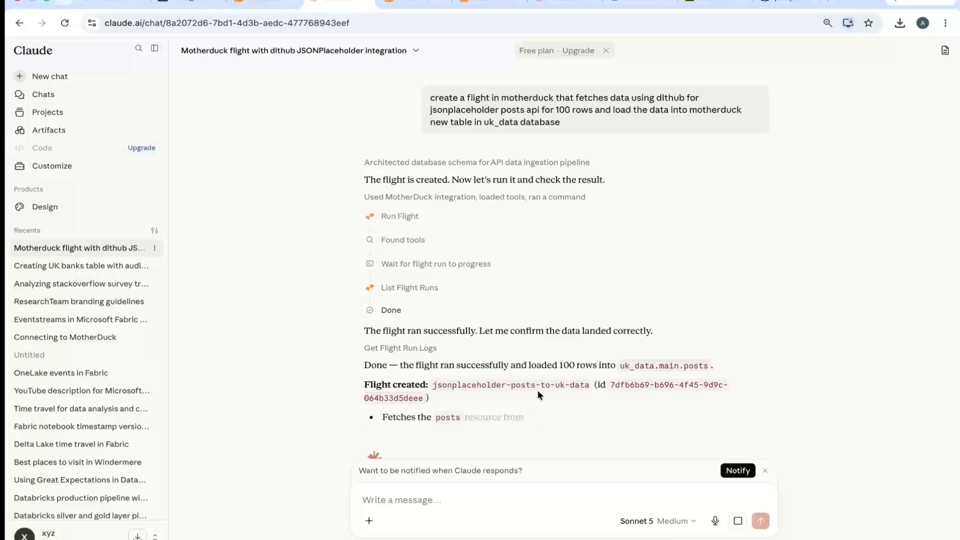
pyautogui.scroll(-2, 955, 353)
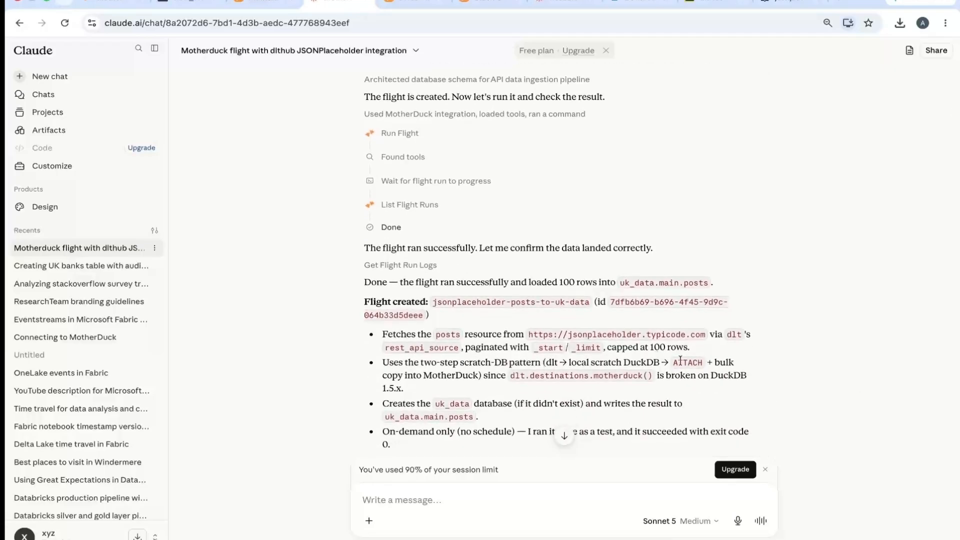
pyautogui.moveTo(955, 378); pyautogui.dragTo(958, 441)
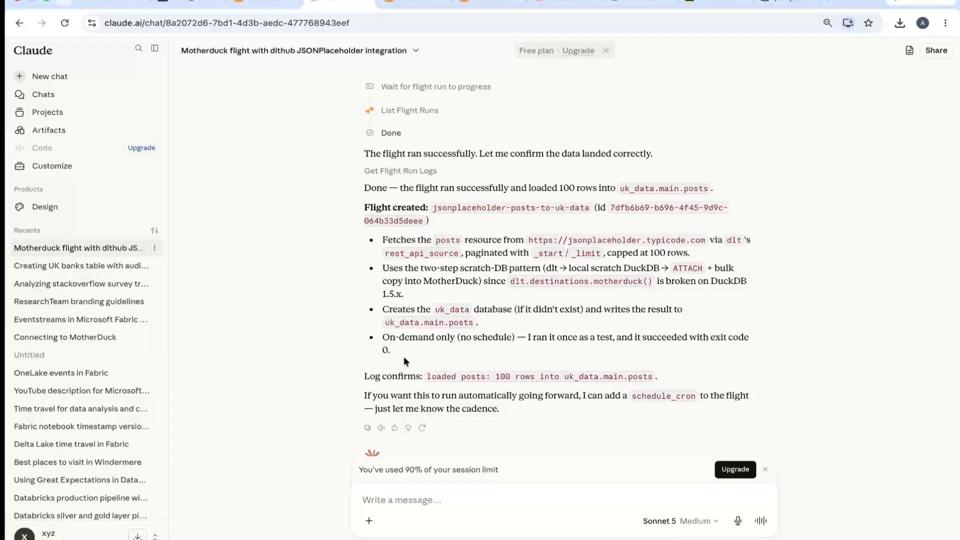
# Step: Ask Claude to "schedule this flight everyday 10 UTC" and always allow MotherDuck's Update Flight tool
pyautogui.click(401, 500)
pyautogui.write('a')
pyautogui.press('BackSpace')
pyautogui.write('schedule this')
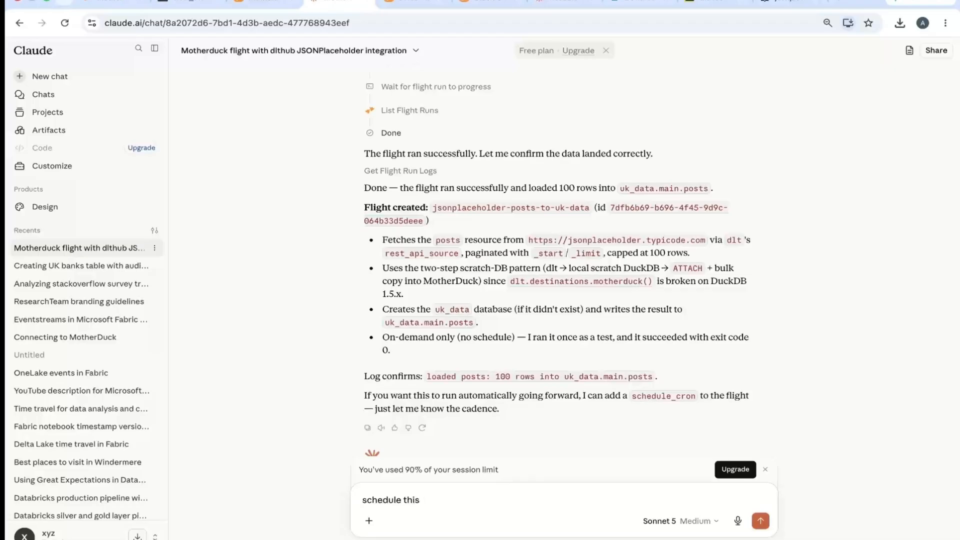
pyautogui.write(' flight evrydat')
pyautogui.write('me')
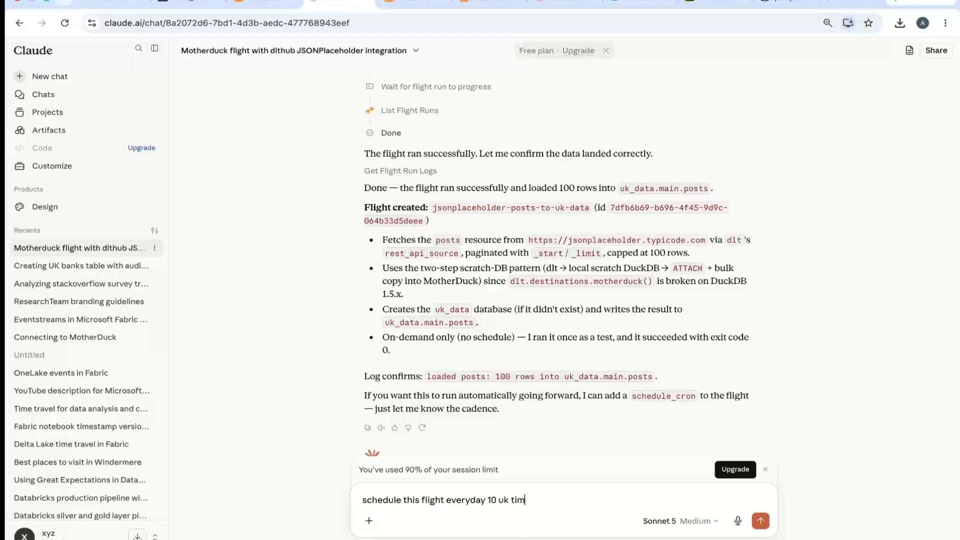
pyautogui.press('BackSpace')
pyautogui.press('BackSpace')
pyautogui.press('BackSpace')
pyautogui.press('BackSpace')
pyautogui.press('BackSpace')
pyautogui.write('UTC')
pyautogui.press('Return')
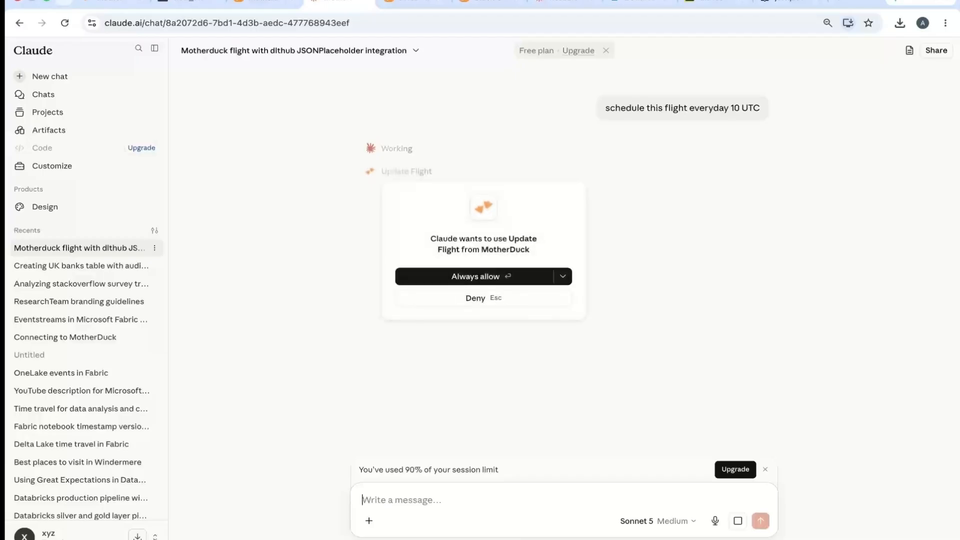
pyautogui.click(463, 281)
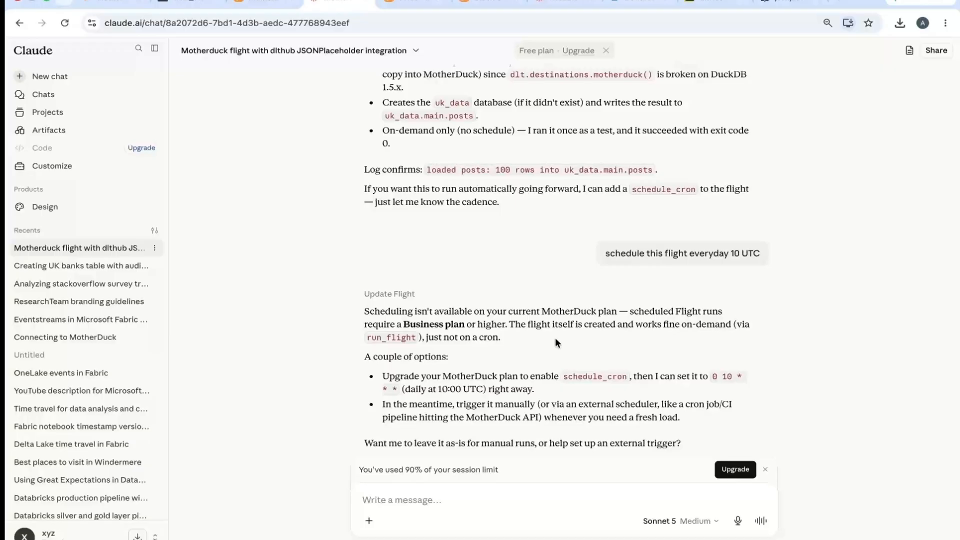
# Step: Switch to the MotherDuck app and collapse employeedb, my_shared_db and uk_data among the attached databases
pyautogui.click(265, 2)
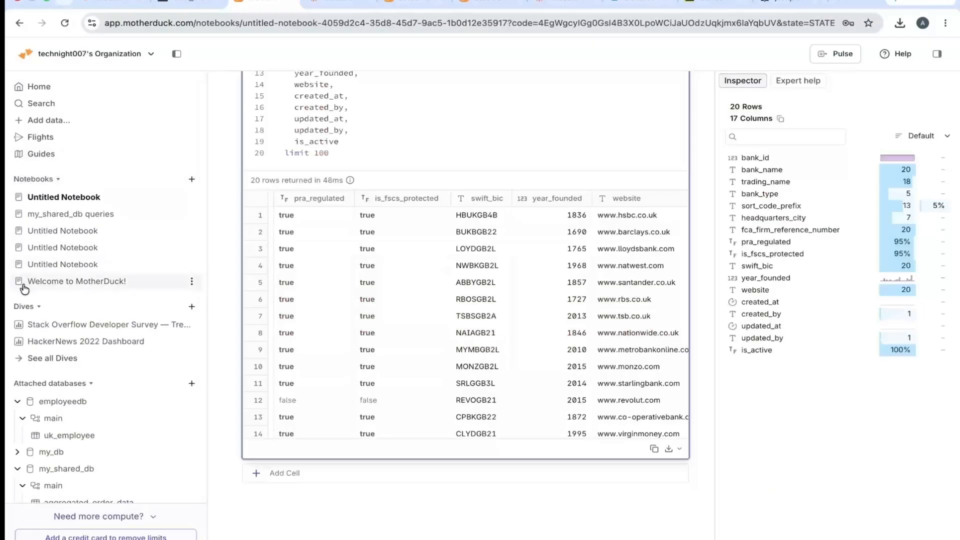
pyautogui.click(19, 401)
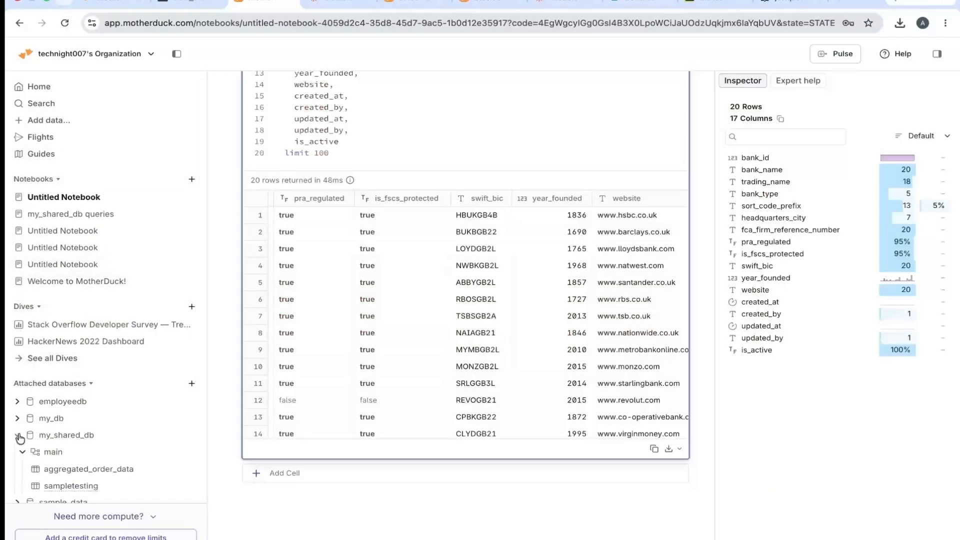
pyautogui.click(17, 435)
pyautogui.click(17, 469)
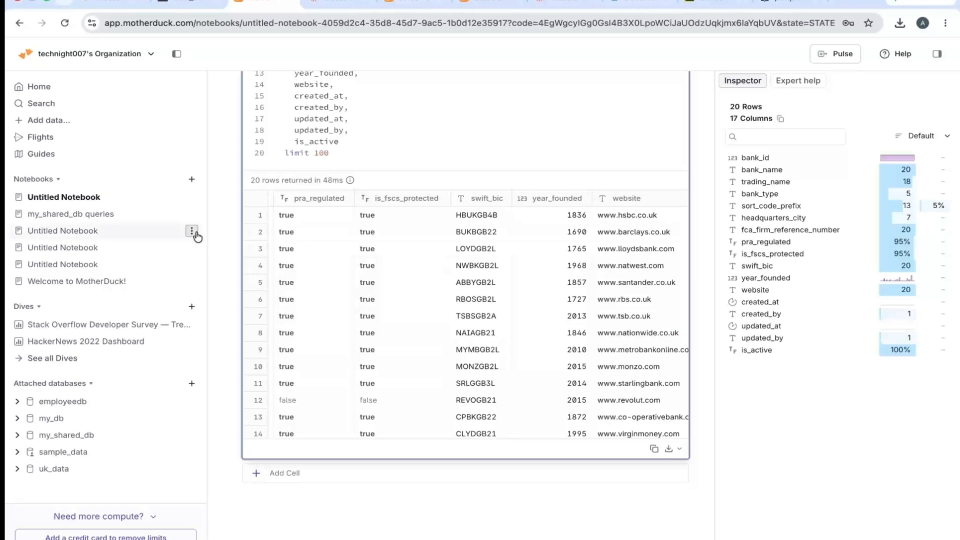
# Step: Open the jsonplaceholder-posts-to-uk-data flight from the flights list and review its main.py source through to the end
pyautogui.click(40, 138)
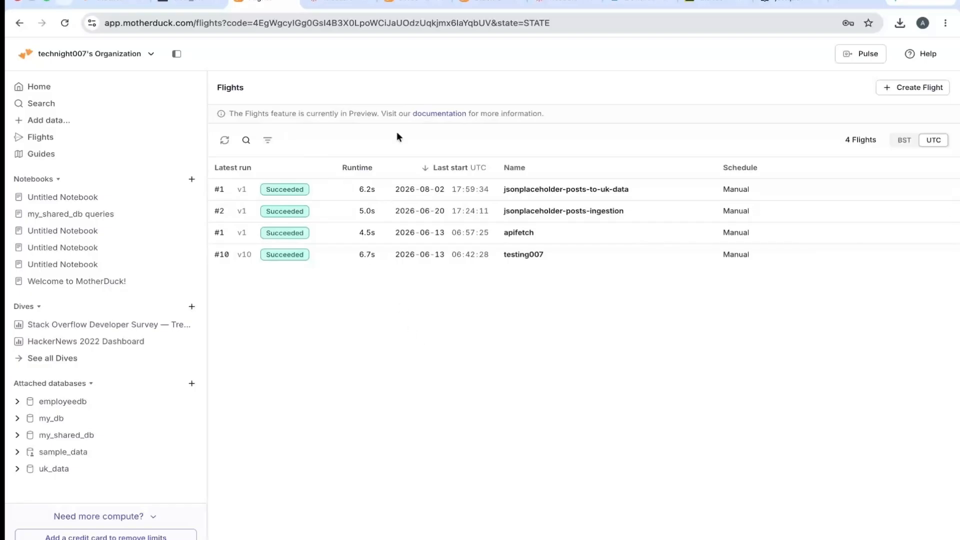
pyautogui.click(423, 196)
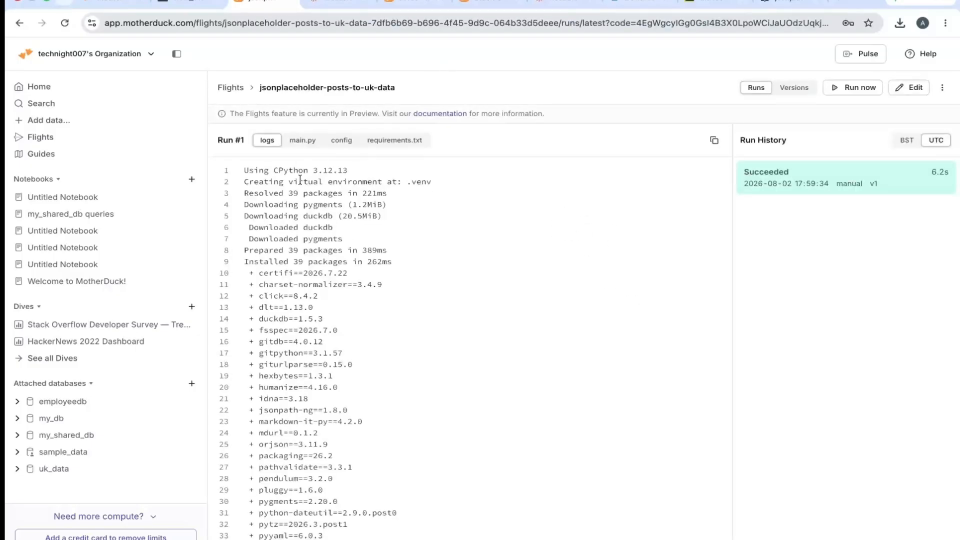
pyautogui.click(304, 144)
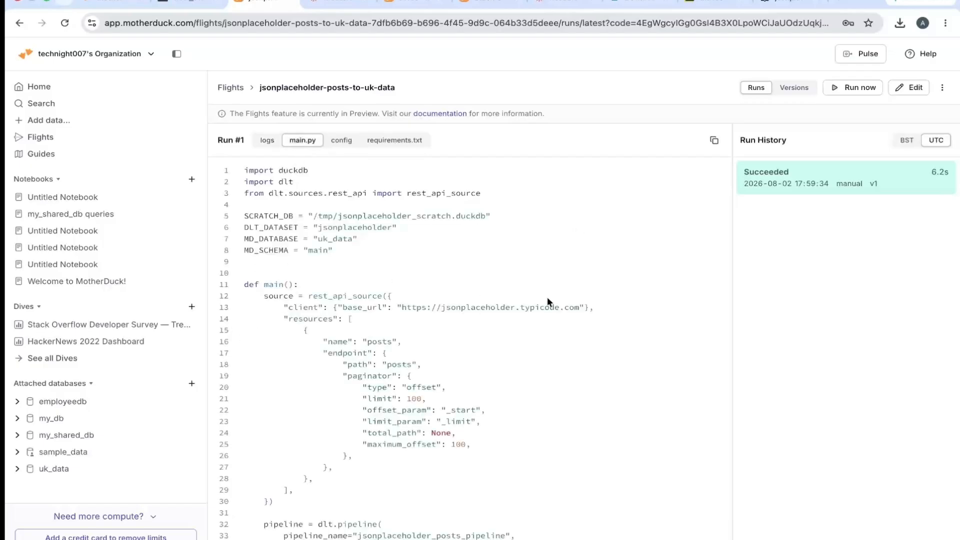
pyautogui.tripleClick(456, 306)
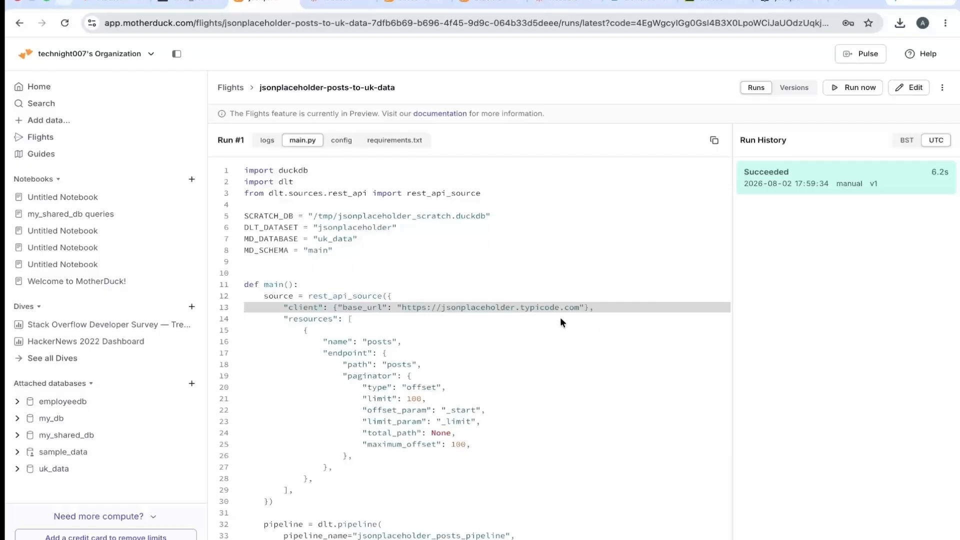
pyautogui.click(629, 320)
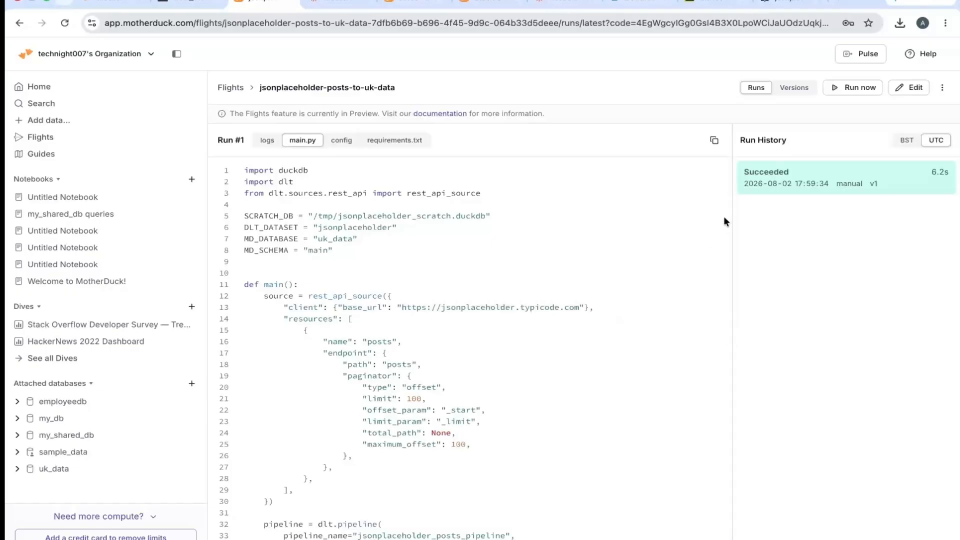
pyautogui.moveTo(724, 215); pyautogui.dragTo(711, 460)
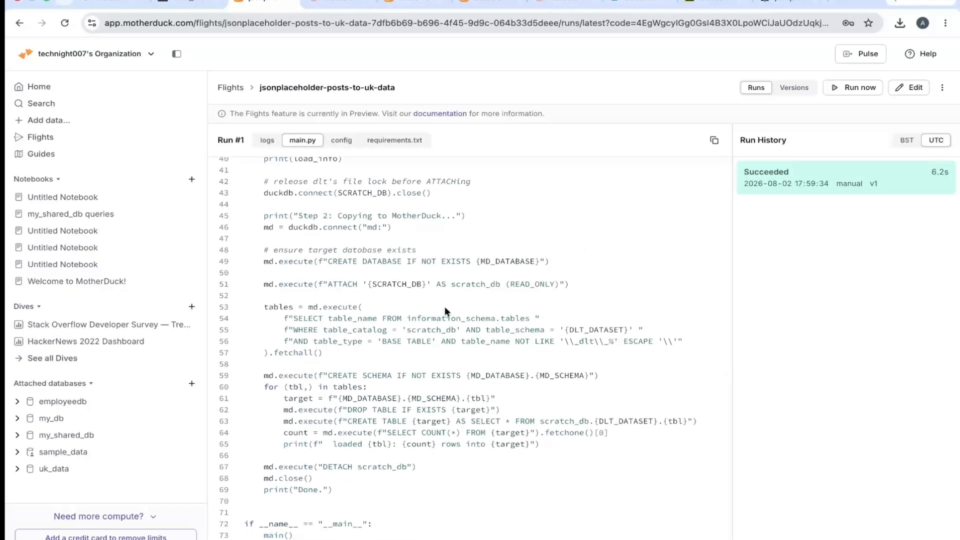
pyautogui.click(729, 200)
# Step: View the flight's requirements.txt, highlight its duckdb and dlt lines, and select the run in the run history
pyautogui.click(380, 144)
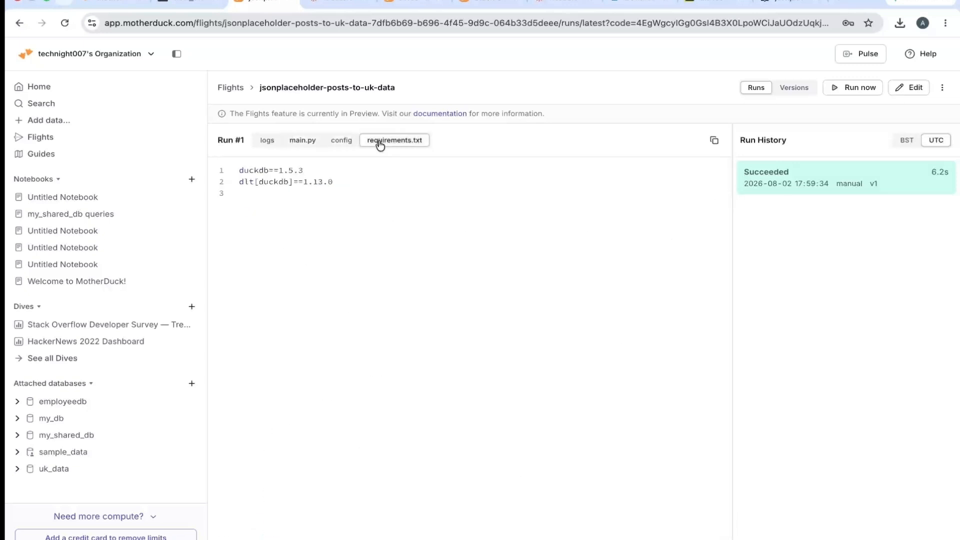
pyautogui.tripleClick(241, 171)
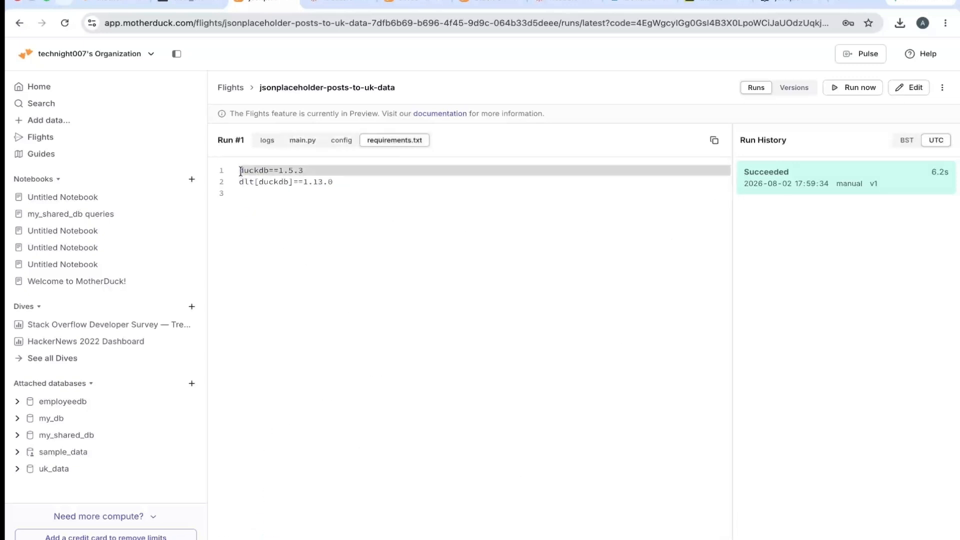
pyautogui.tripleClick(242, 185)
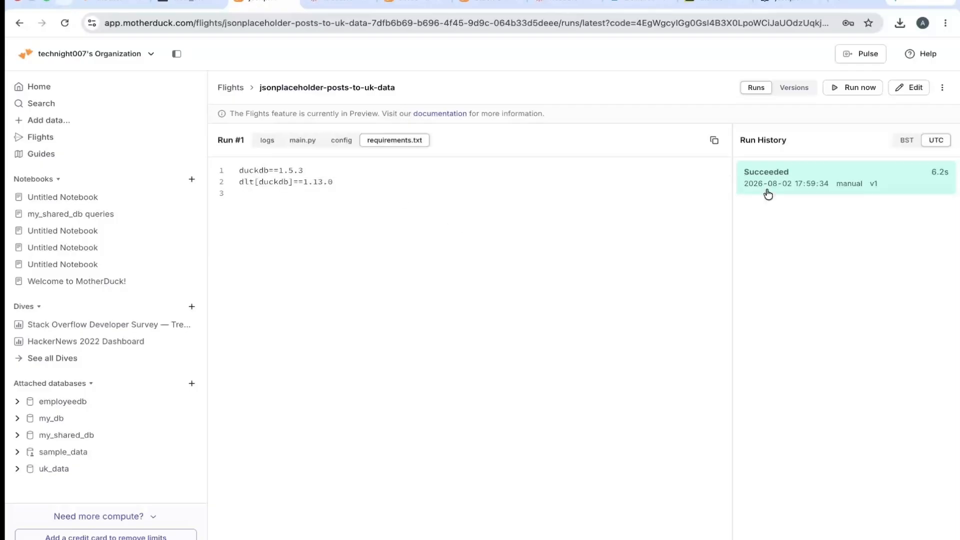
pyautogui.click(783, 185)
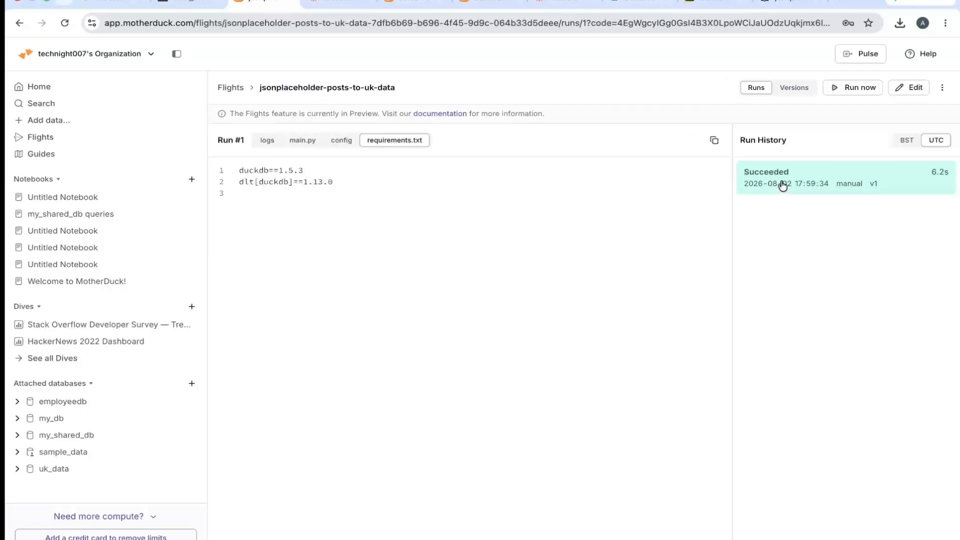
# Step: Look through the flight's edit form without changing it, its additional actions and its version history
pyautogui.click(914, 87)
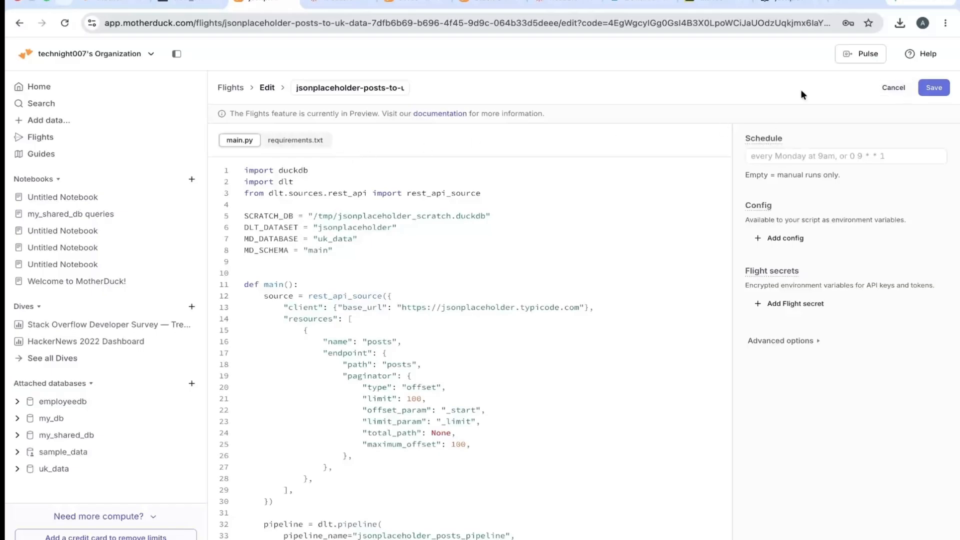
pyautogui.click(889, 95)
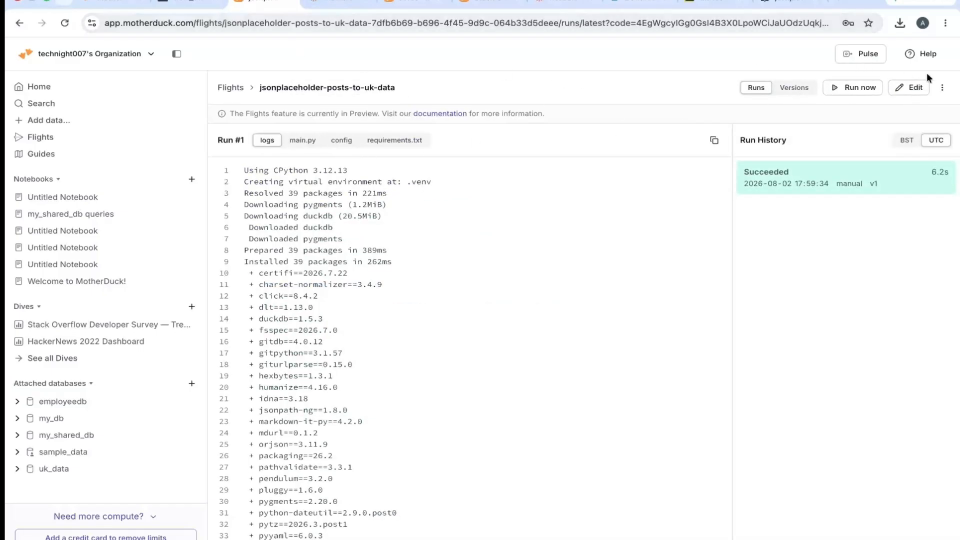
pyautogui.click(942, 88)
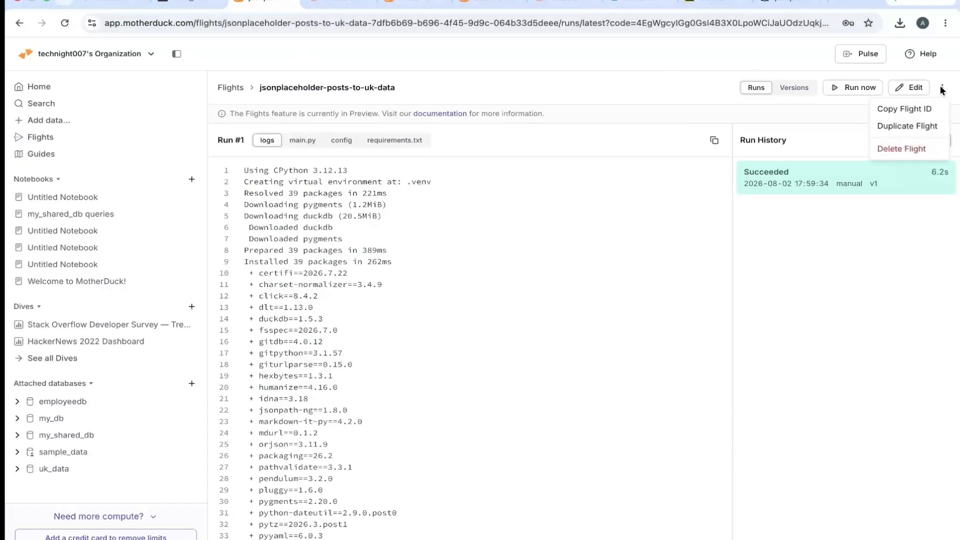
pyautogui.click(844, 102)
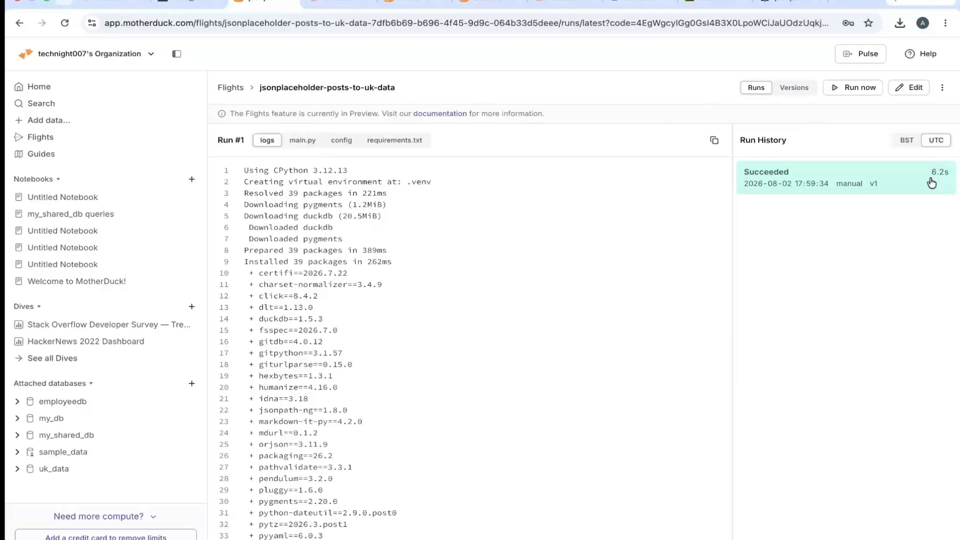
pyautogui.click(798, 91)
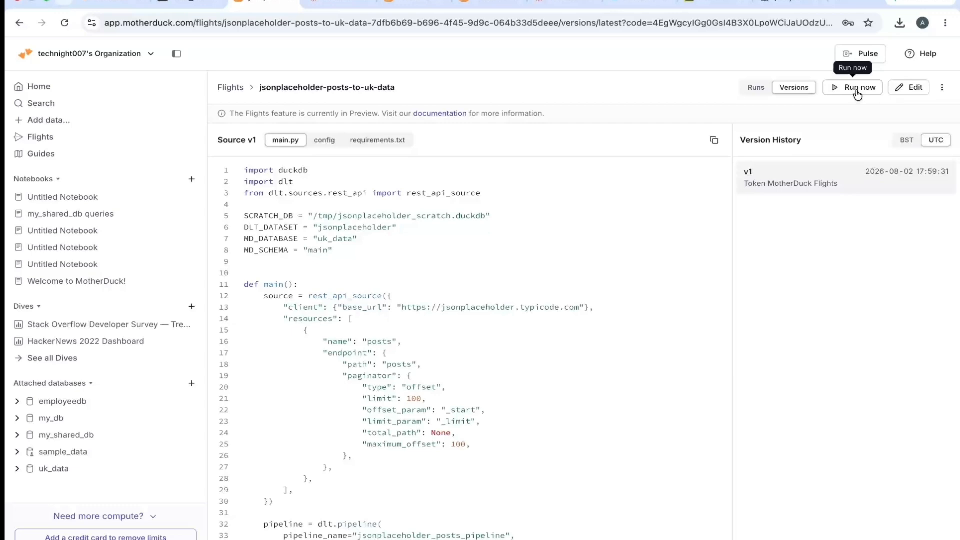
# Step: Return to the flights list, check the actions available for jsonplaceholder-posts-to-uk-data, and reopen its latest run logs
pyautogui.click(236, 87)
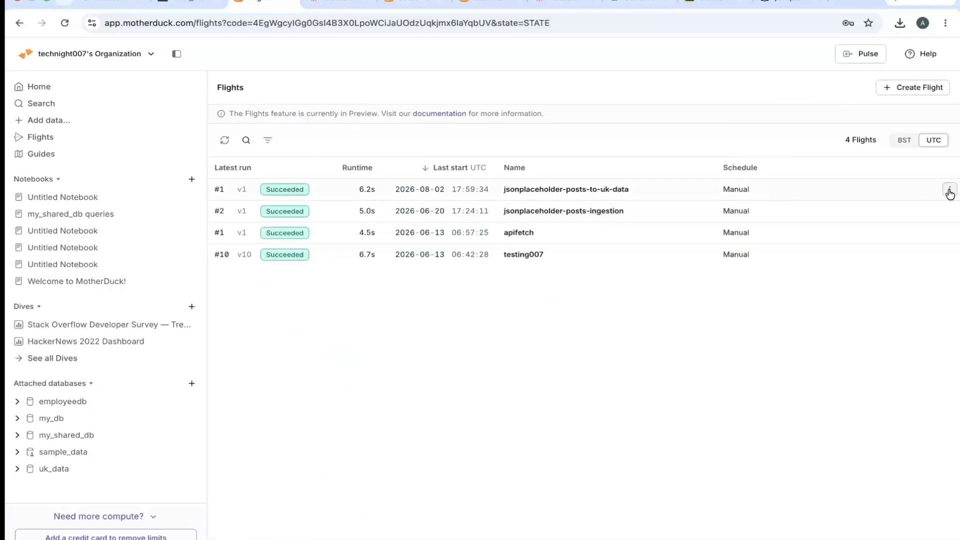
pyautogui.click(950, 191)
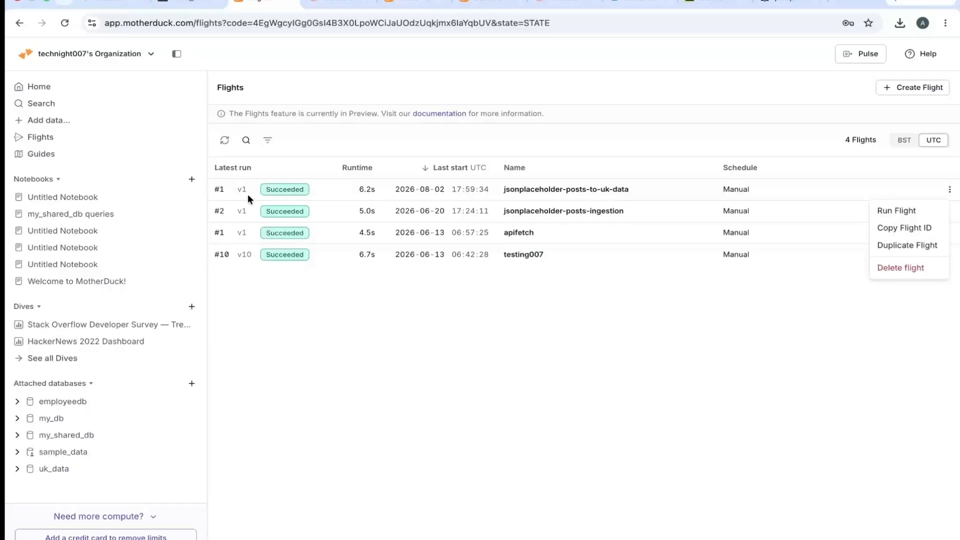
pyautogui.click(282, 191)
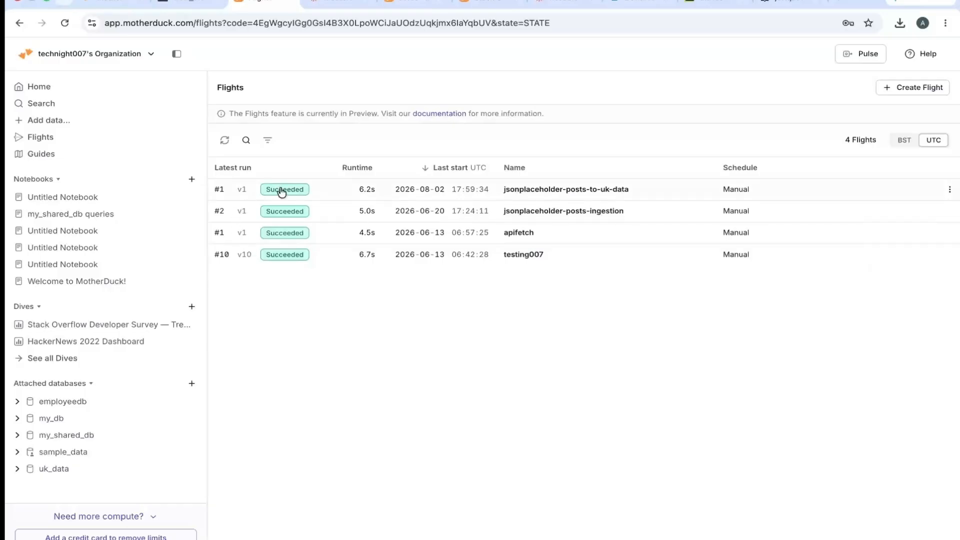
pyautogui.click(281, 191)
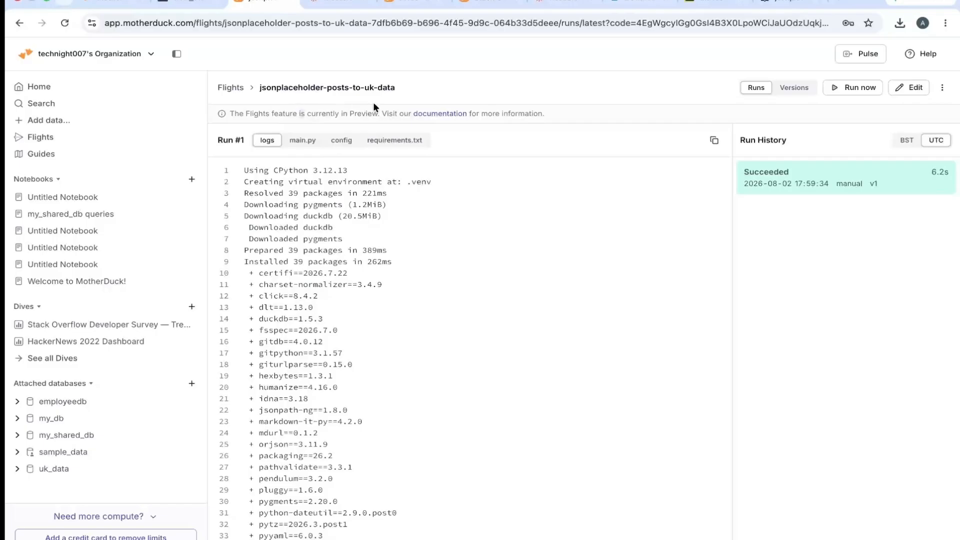
pyautogui.moveTo(378, 112); pyautogui.dragTo(294, 111)
pyautogui.click(638, 224)
# Step: Switch to the MotherDuck documentation, collapse the Reference section and look through the Integrations section
pyautogui.hotkey('ctrl', 'Tab')
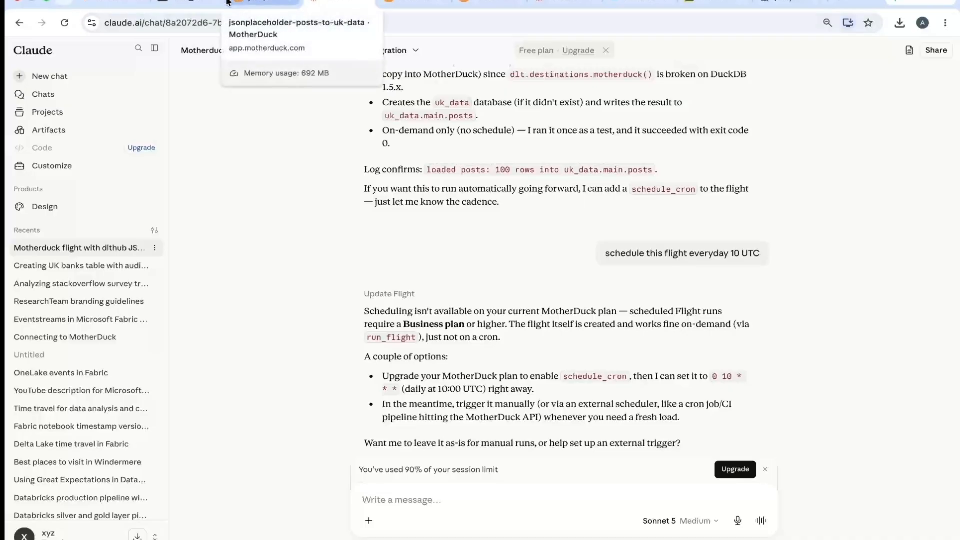
pyautogui.click(201, 3)
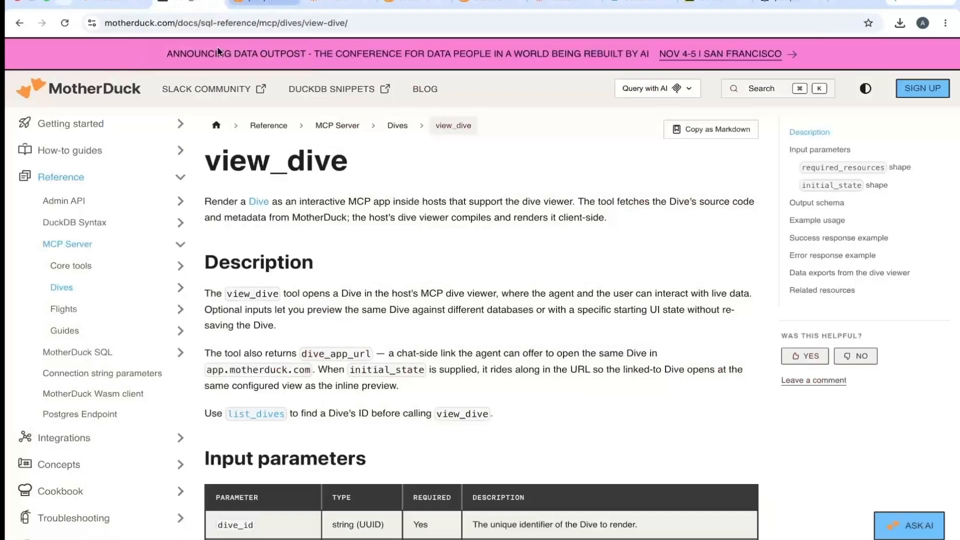
pyautogui.click(180, 179)
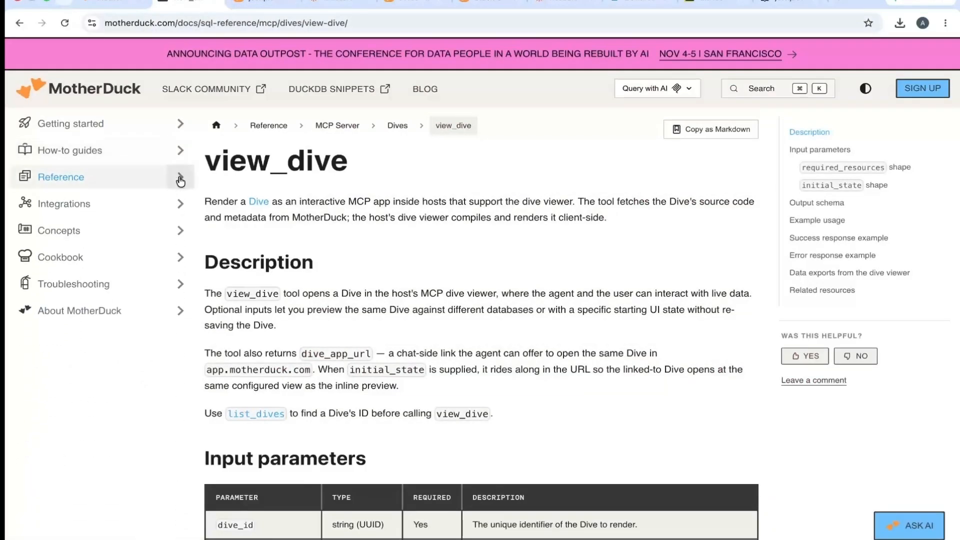
pyautogui.click(182, 214)
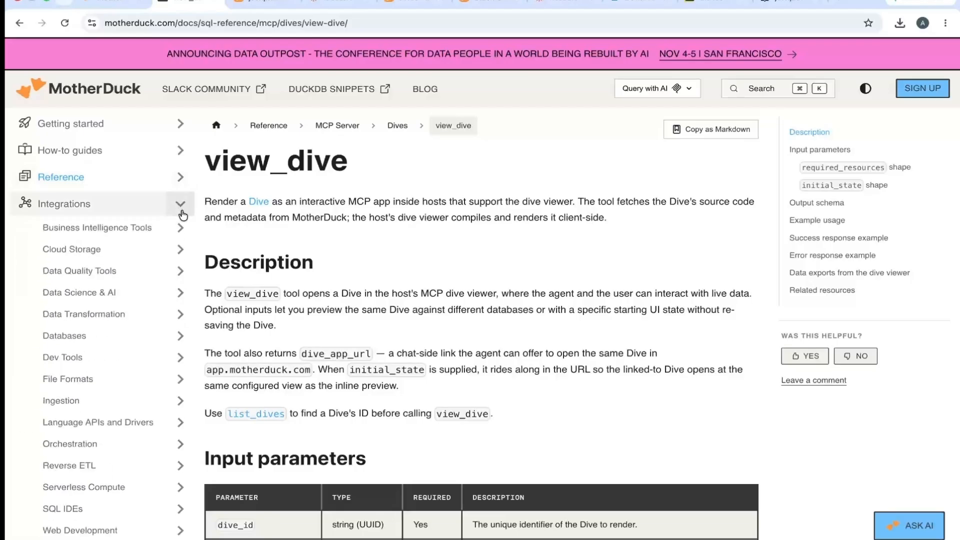
pyautogui.click(182, 214)
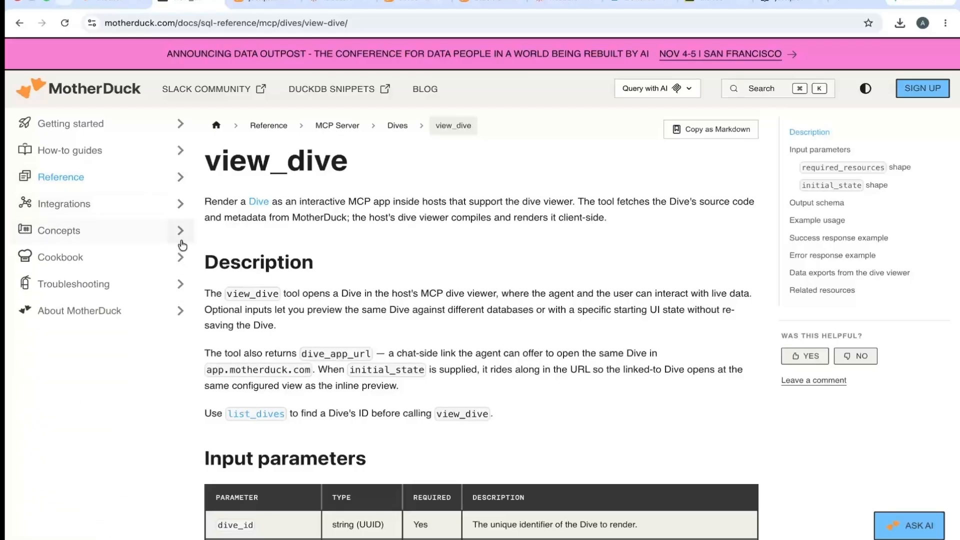
# Step: Open the Flights page in the documentation's Concepts section and read its overview
pyautogui.click(181, 234)
pyautogui.click(181, 234)
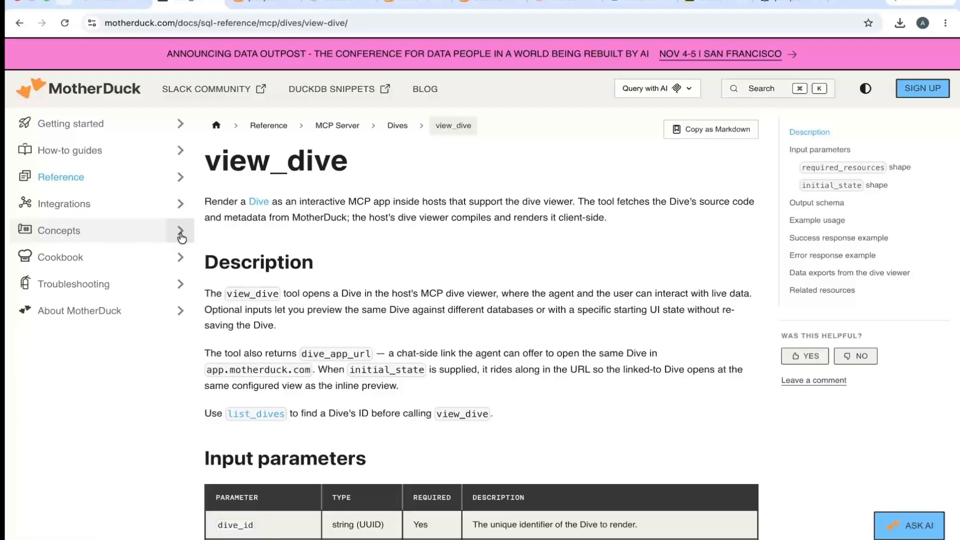
pyautogui.click(181, 234)
pyautogui.click(74, 457)
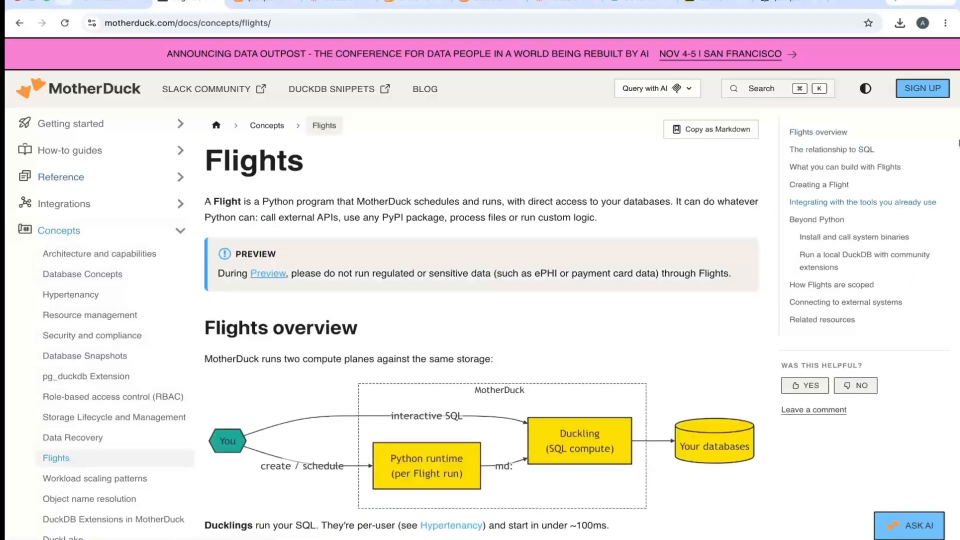
pyautogui.rightClick(955, 128)
pyautogui.press('Escape')
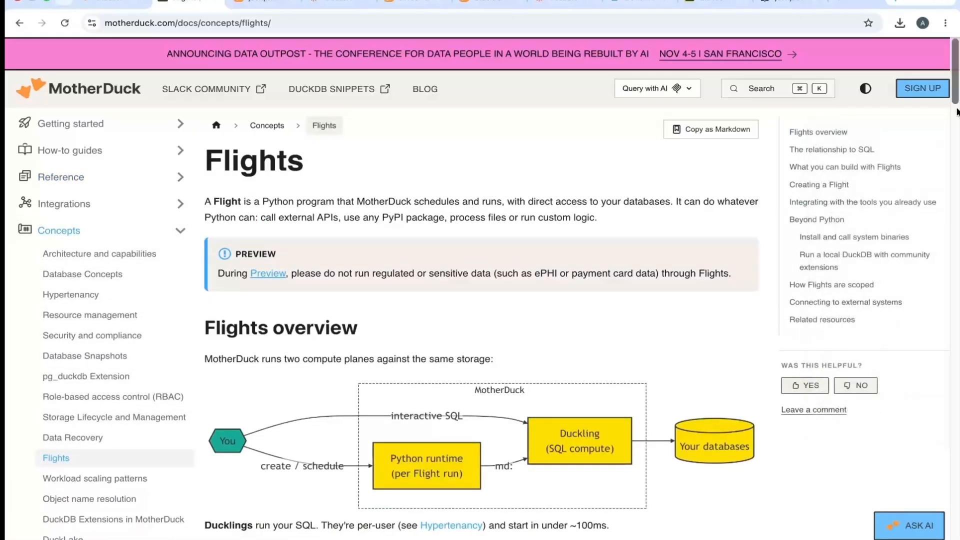
pyautogui.scroll(-5, 956, 124)
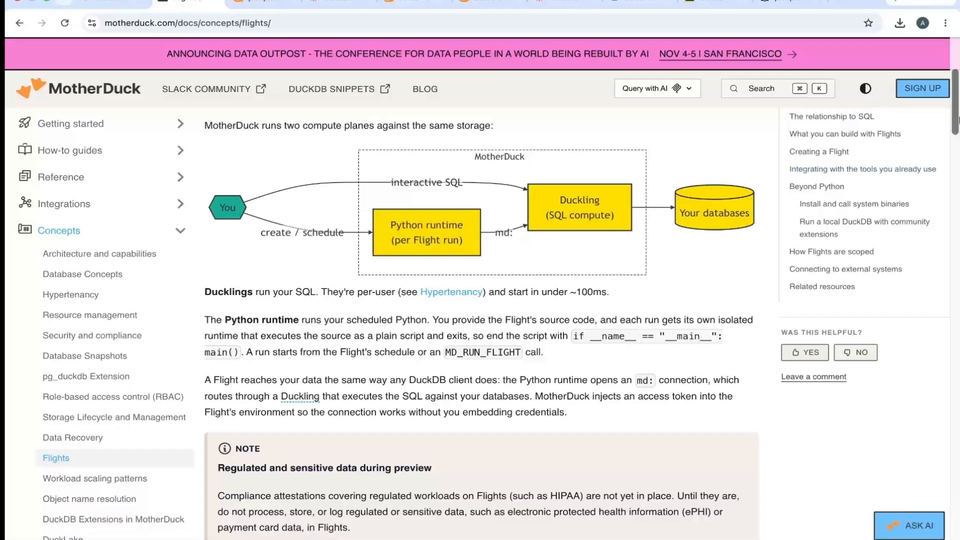
# Step: Read what can be built with Flights, then look at the PROMPT reference and open PROMPT_QUERY under SQL Assistant
pyautogui.moveTo(957, 119); pyautogui.dragTo(956, 235)
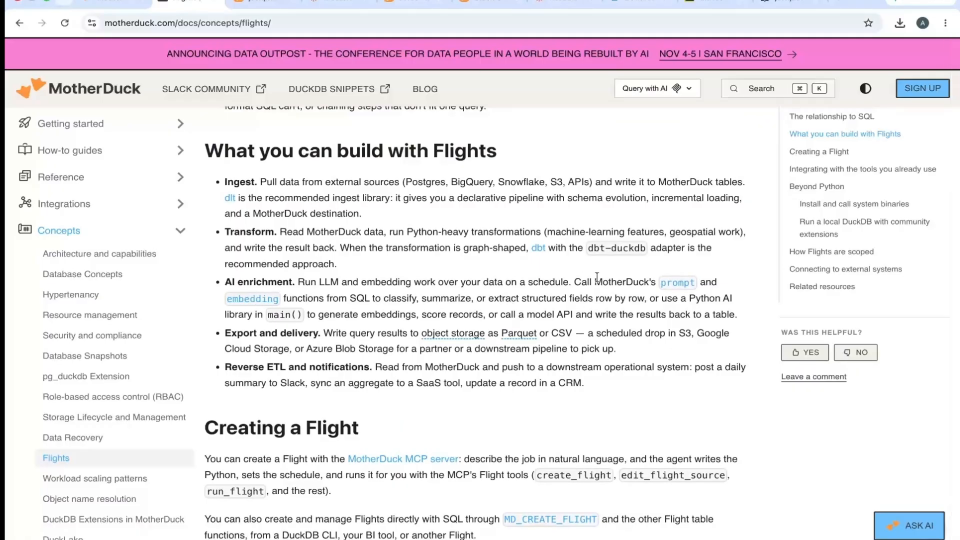
pyautogui.click(678, 283)
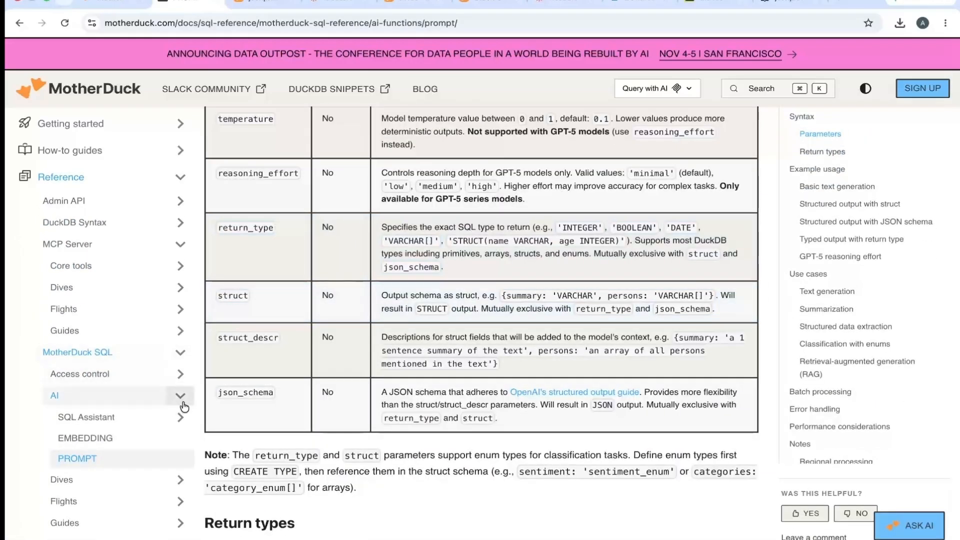
pyautogui.click(180, 417)
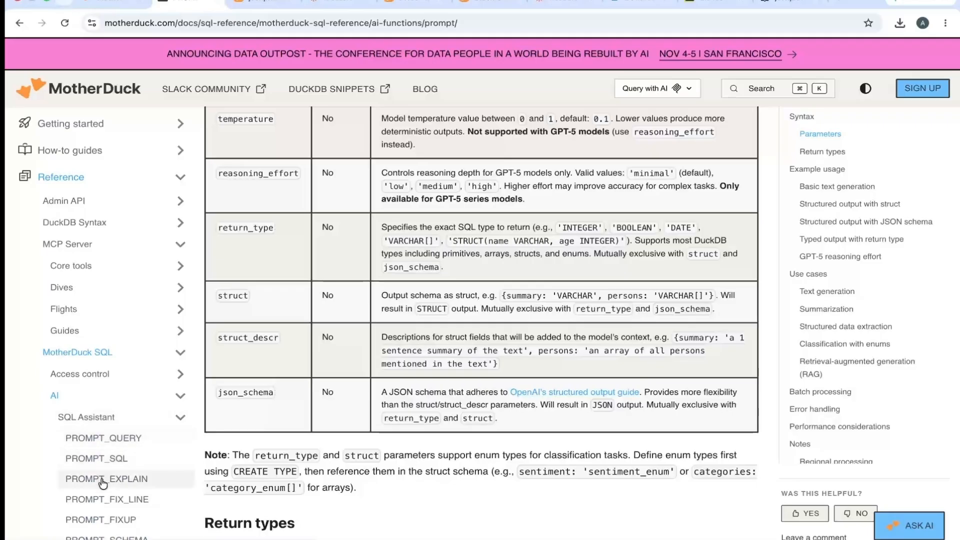
pyautogui.click(106, 440)
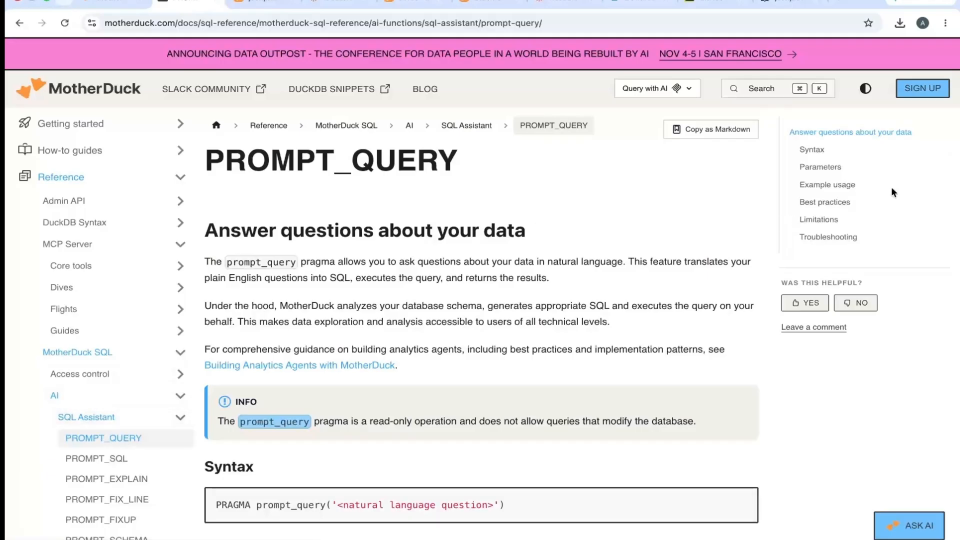
# Step: Copy "PRAGMA prompt_query(" from the basic questions example and paste it into a new first cell of MotherDuck's topmost Untitled Notebook
pyautogui.moveTo(958, 160); pyautogui.dragTo(952, 278)
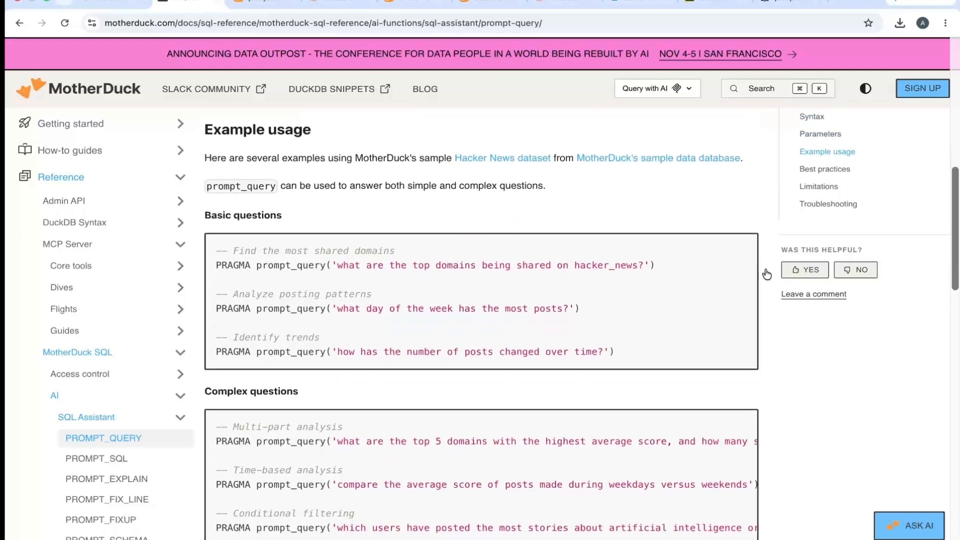
pyautogui.moveTo(221, 265)
pyautogui.mouseDown()
pyautogui.moveTo(328, 268)
pyautogui.moveTo(218, 266)
pyautogui.mouseUp()
pyautogui.press('super+c')
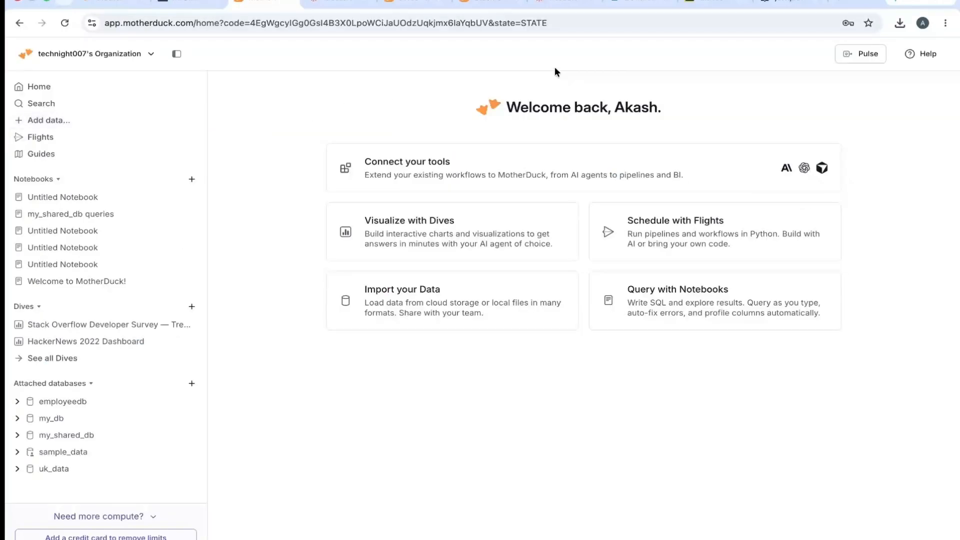
pyautogui.click(60, 197)
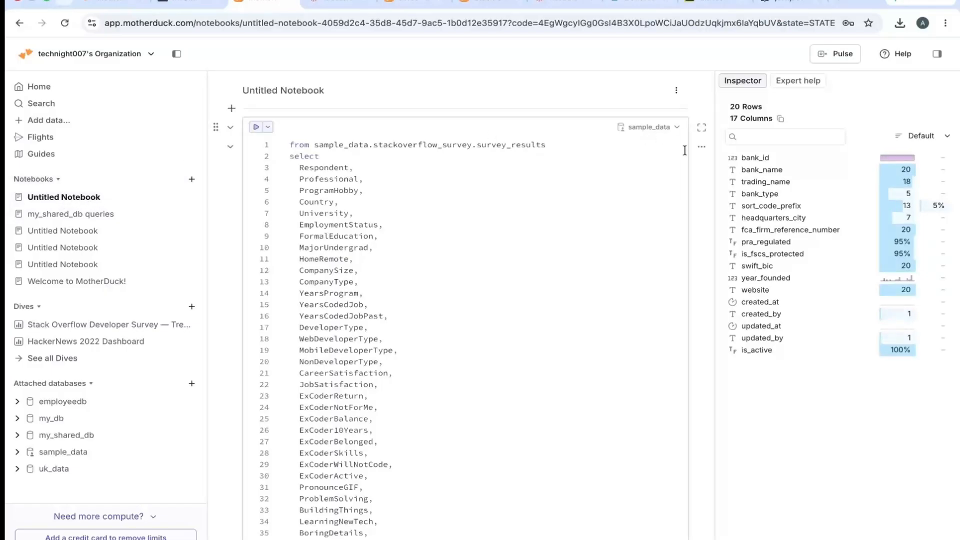
pyautogui.click(230, 110)
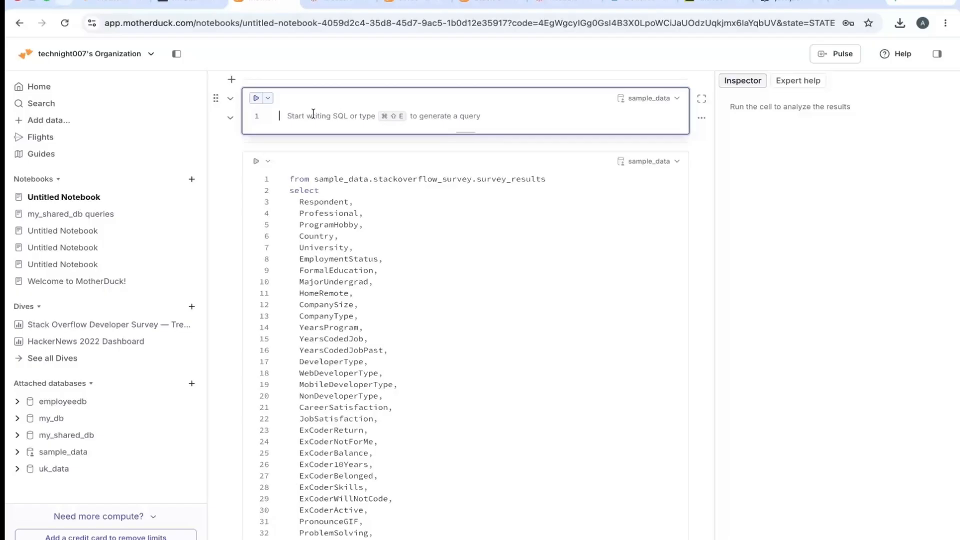
pyautogui.press('super+v')
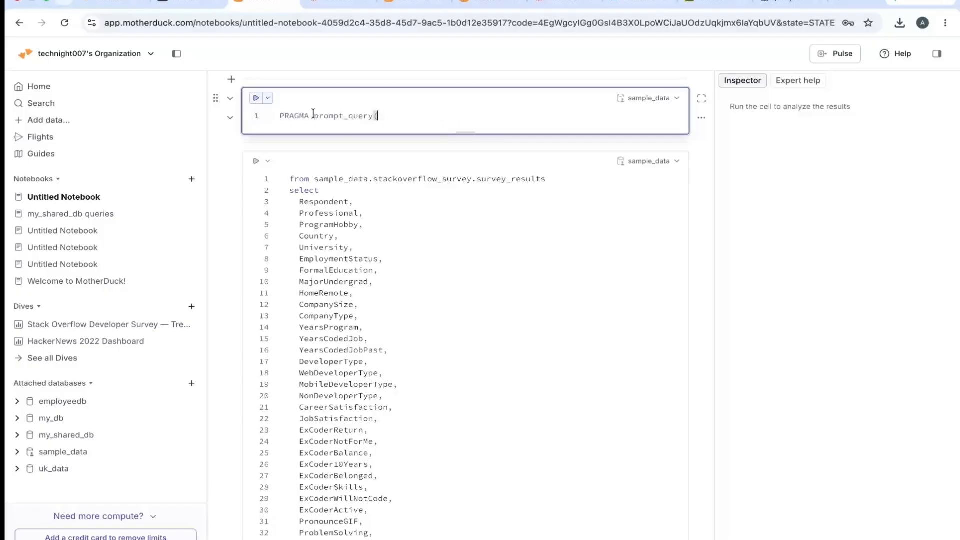
# Step: Complete the new cell's statement as PRAGMA prompt_query("Fetch latest banks data ")
pyautogui.press('BackSpace')
pyautogui.press('BackSpace')
pyautogui.press('BackSpace')
pyautogui.press('BackSpace')
pyautogui.press('BackSpace')
pyautogui.press('BackSpace')
pyautogui.press('BackSpace')
pyautogui.write('_')
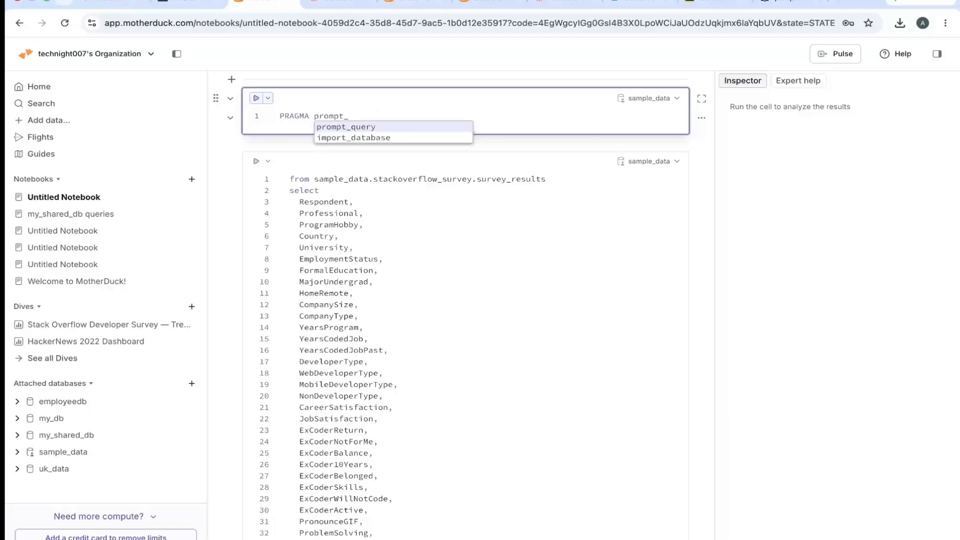
pyautogui.press('Return')
pyautogui.press('BackSpace')
pyautogui.write('query("Fetch latest banks data')
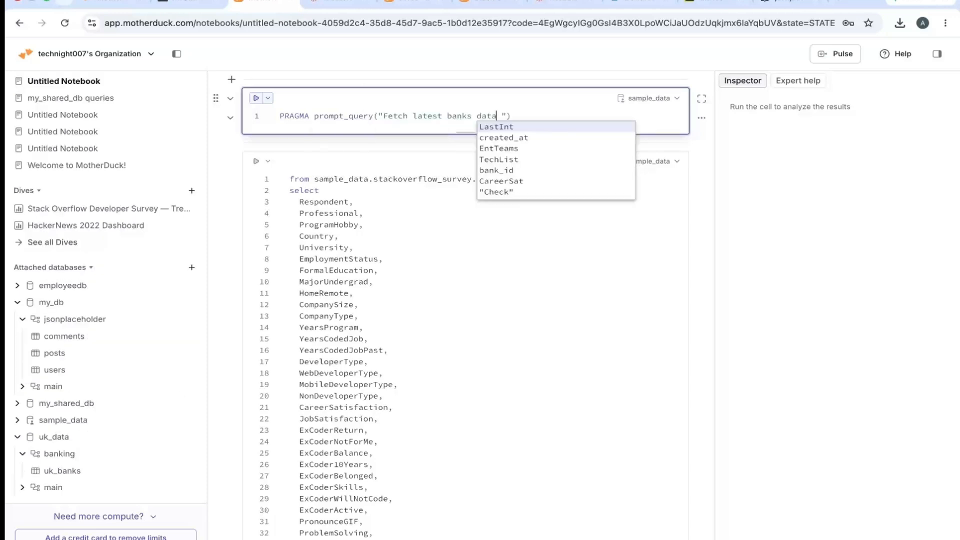
# Step: Reload the notebook page to refresh the available databases and set the prompt_query cell's database to uk_data
pyautogui.click(640, 99)
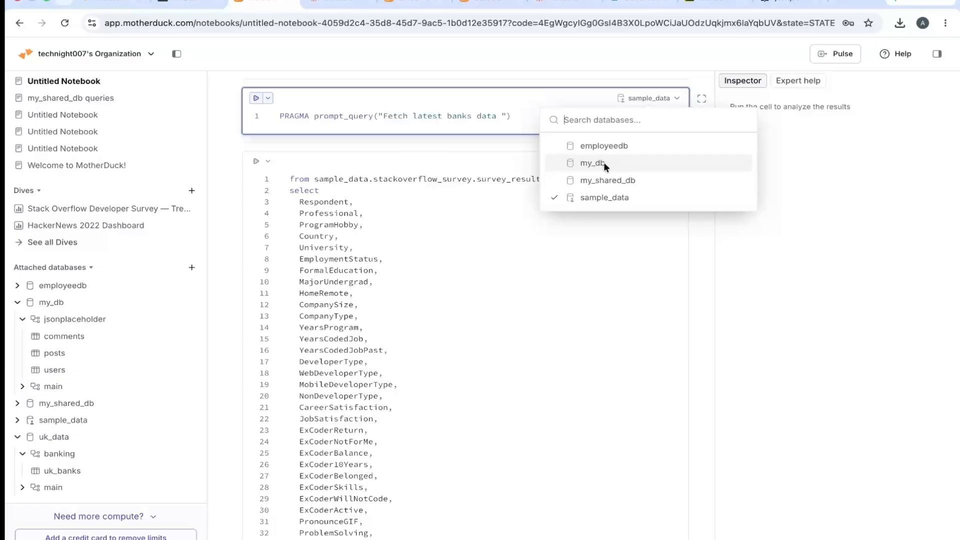
pyautogui.click(29, 306)
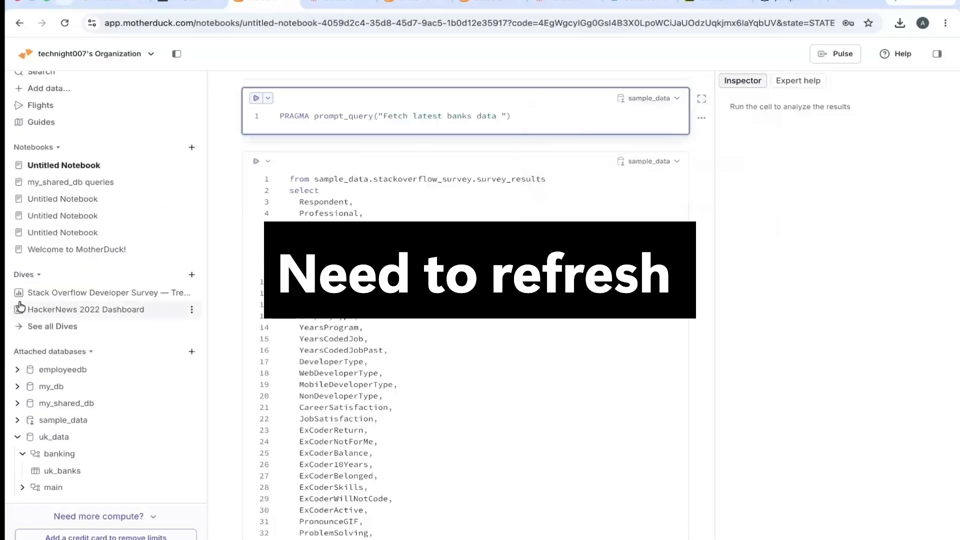
pyautogui.click(18, 438)
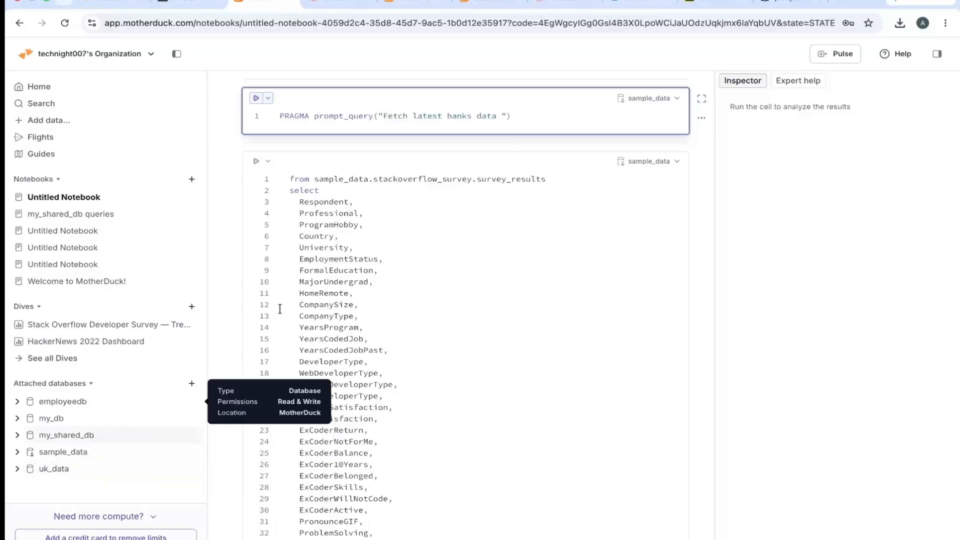
pyautogui.click(675, 102)
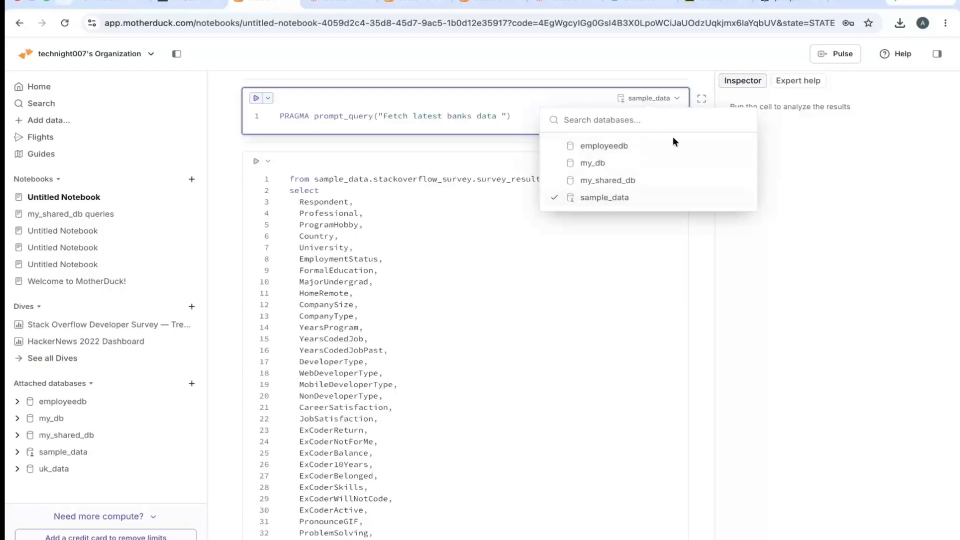
pyautogui.click(252, 61)
pyautogui.click(65, 23)
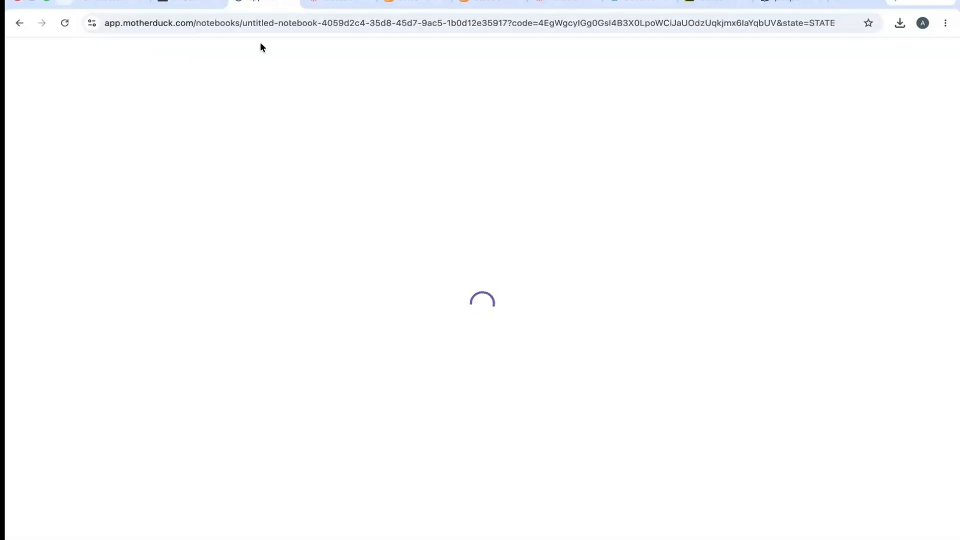
pyautogui.click(498, 145)
pyautogui.click(884, 127)
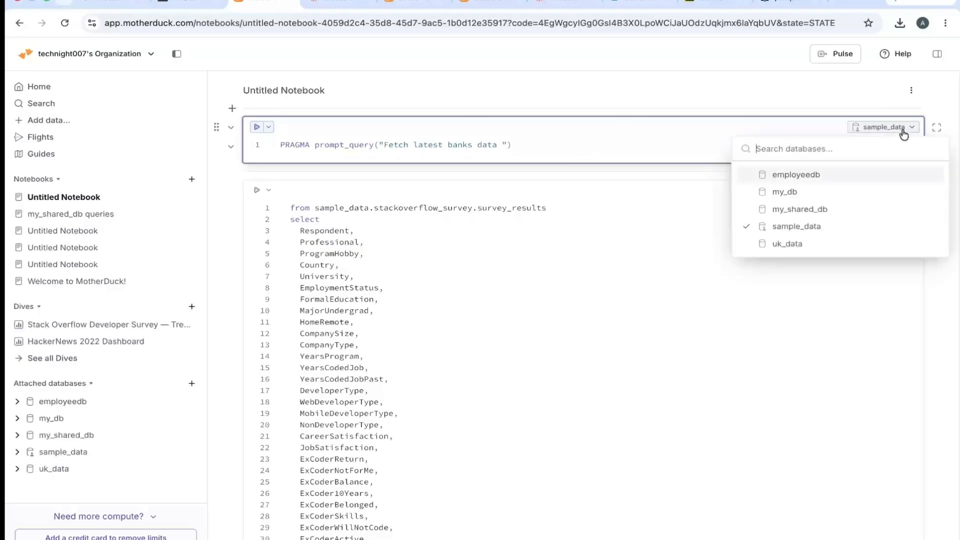
pyautogui.click(787, 244)
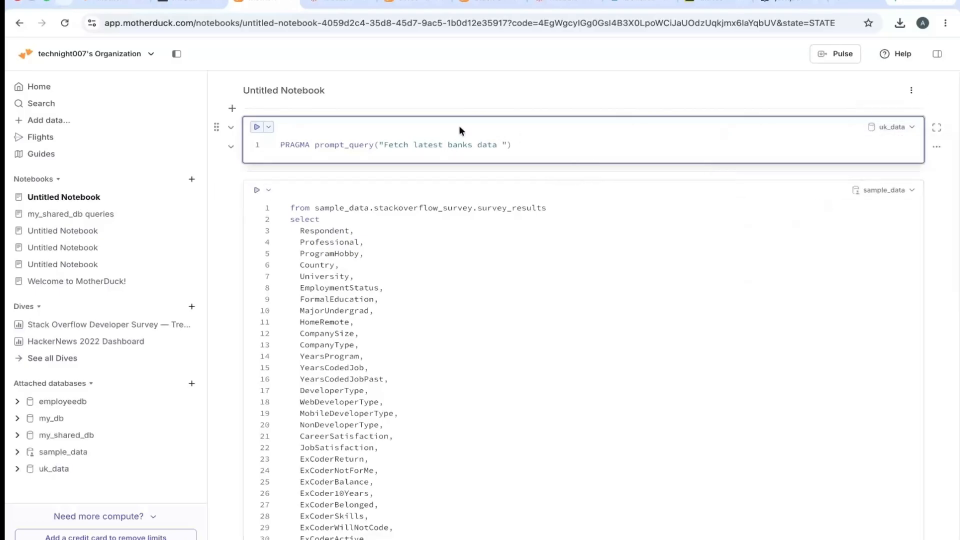
# Step: Change the prompt to "Fetch new banks data started post 2000" and run the cell
pyautogui.doubleClick(425, 145)
pyautogui.write('new')
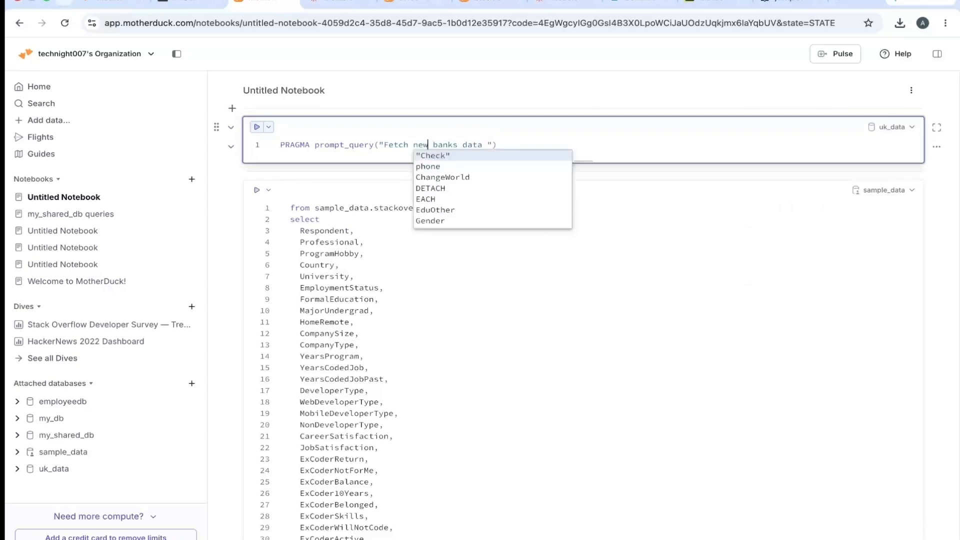
pyautogui.press('Right')
pyautogui.press('Right')
pyautogui.press('Right')
pyautogui.press('Right')
pyautogui.press('Right')
pyautogui.press('Right')
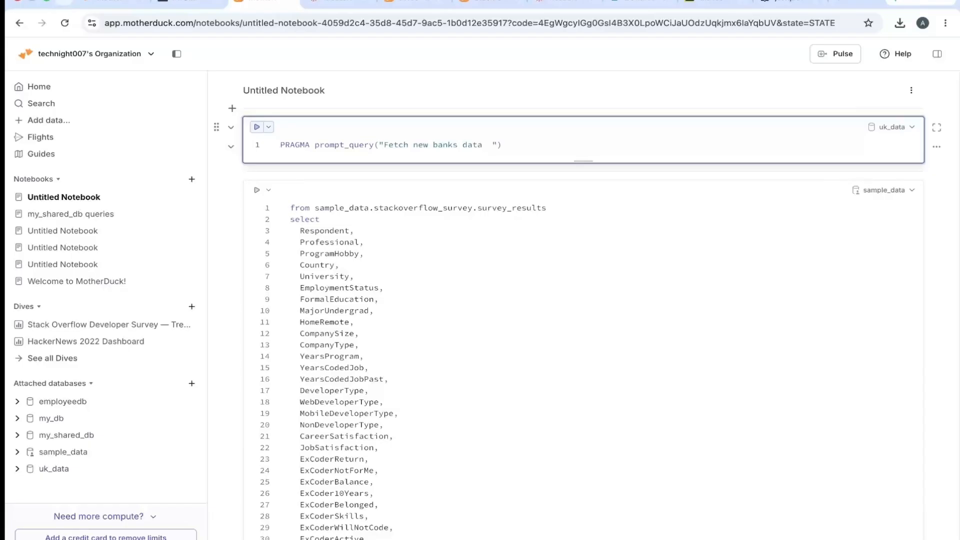
pyautogui.write('c')
pyautogui.press('BackSpace')
pyautogui.write('started post 2000')
pyautogui.press('BackSpace')
pyautogui.click(256, 129)
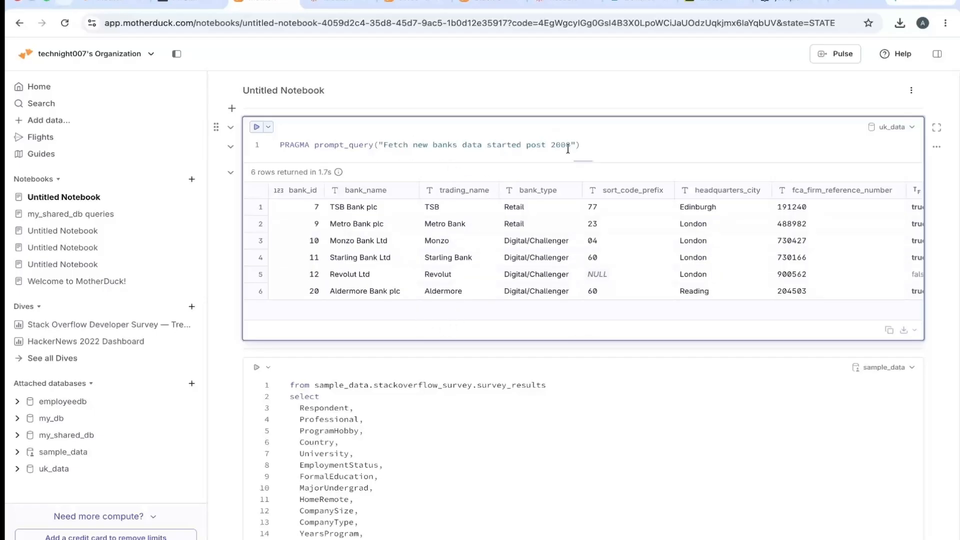
# Step: Enlarge the cell's editor area and review the query results across to the year_founded, website and created_at columns
pyautogui.moveTo(585, 160); pyautogui.dragTo(585, 228)
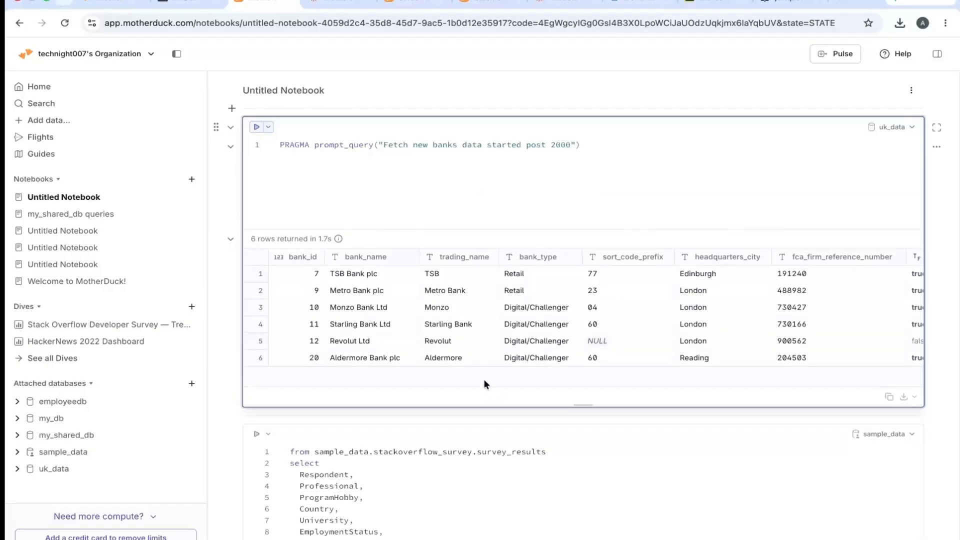
pyautogui.moveTo(485, 382); pyautogui.dragTo(724, 359)
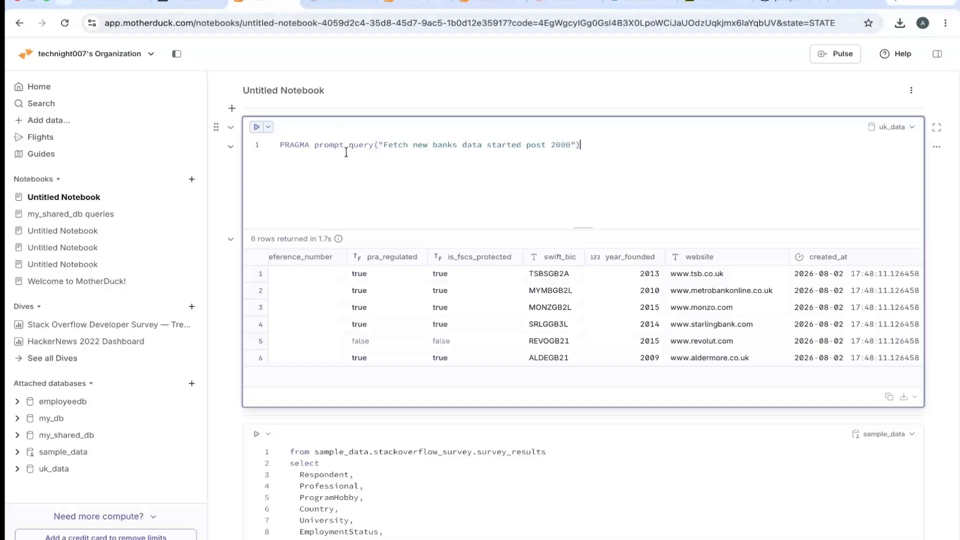
pyautogui.hotkey('ctrl', 'a')
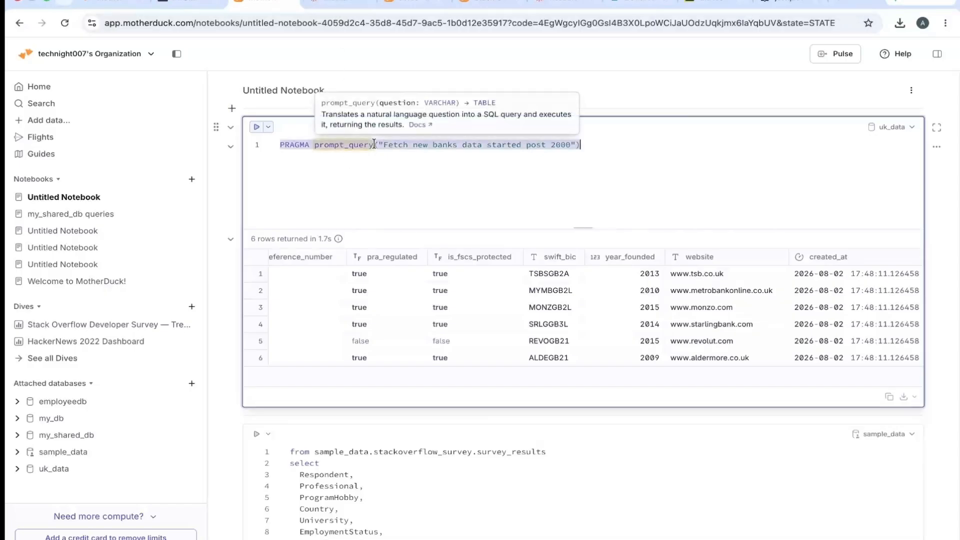
pyautogui.click(587, 144)
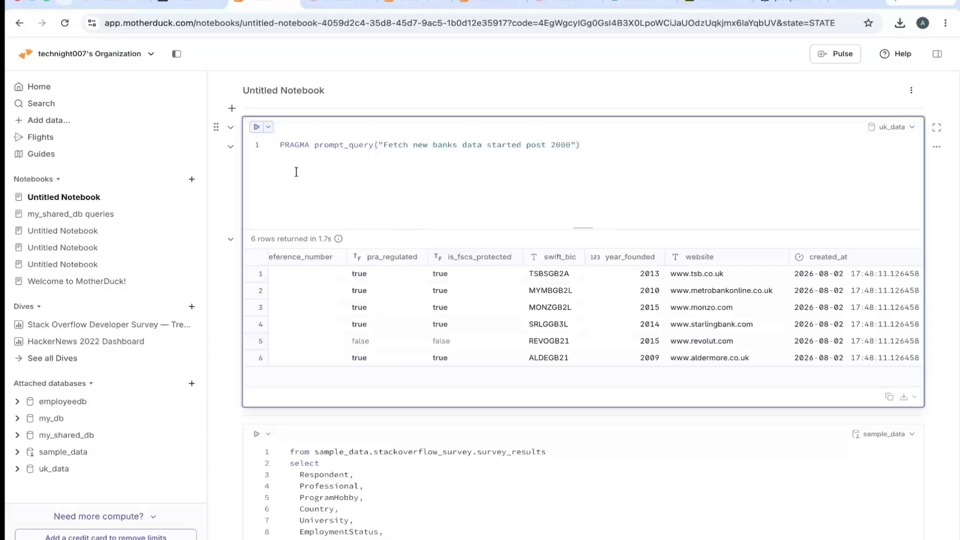
# Step: View the Guides section, read its getting-started documentation, and return to the MotherDuck home page
pyautogui.click(38, 156)
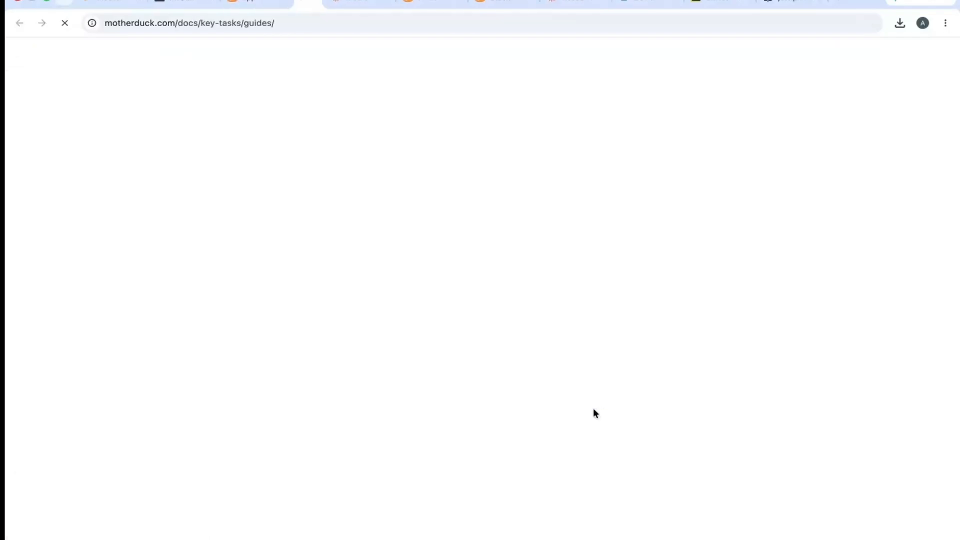
pyautogui.click(593, 408)
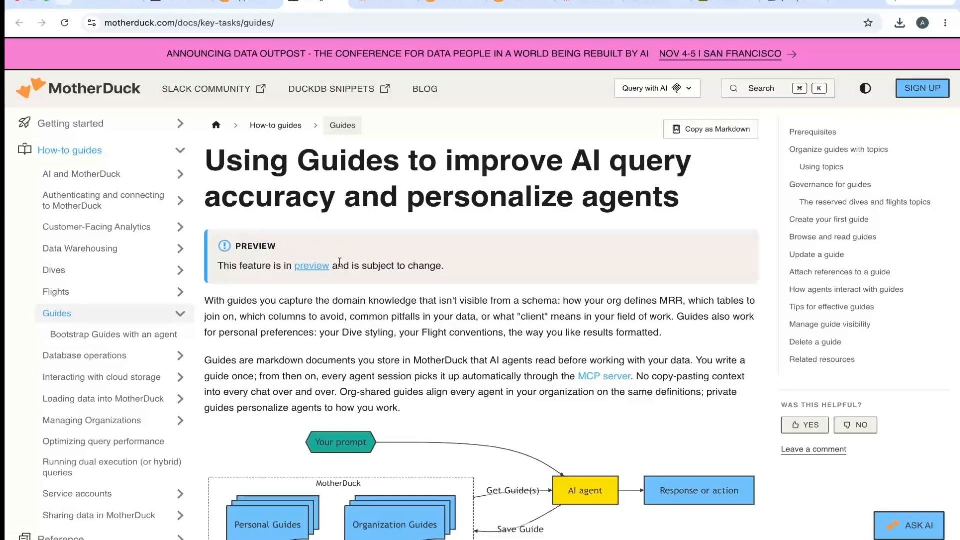
pyautogui.click(337, 1)
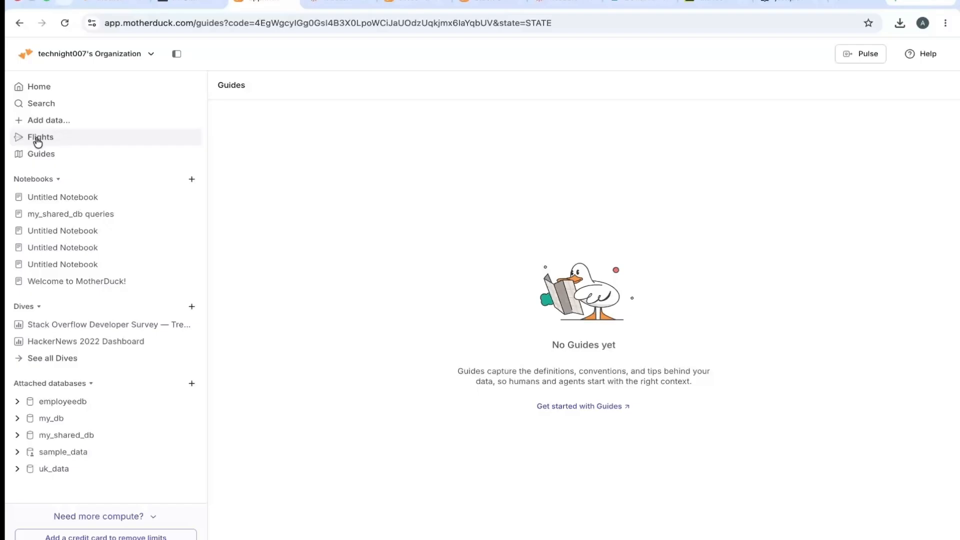
pyautogui.click(50, 86)
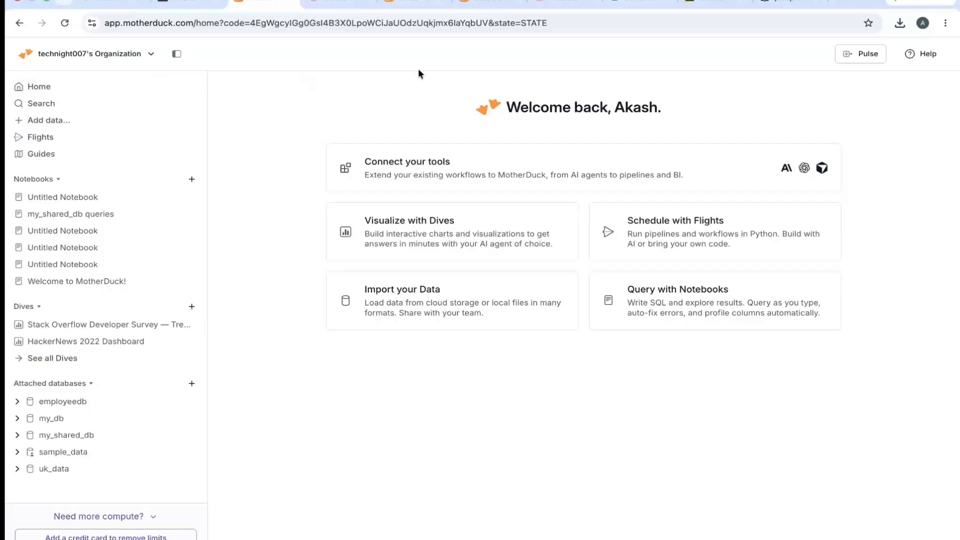